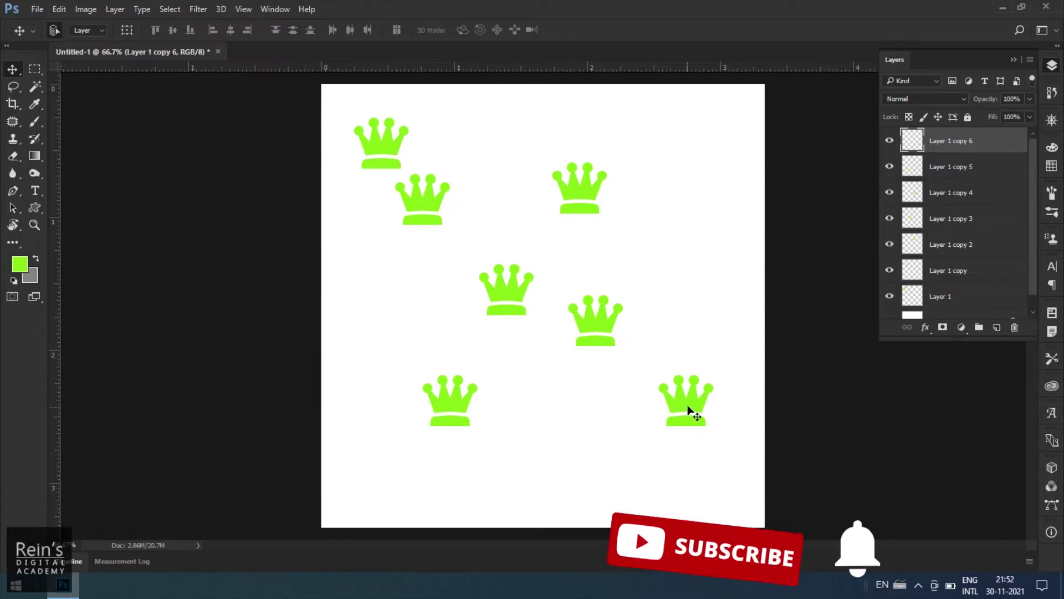
Step: Show the Layers panel and go through the crown layers one by one, from Layer 1 copy 5 down to Layer 1
click(1052, 66)
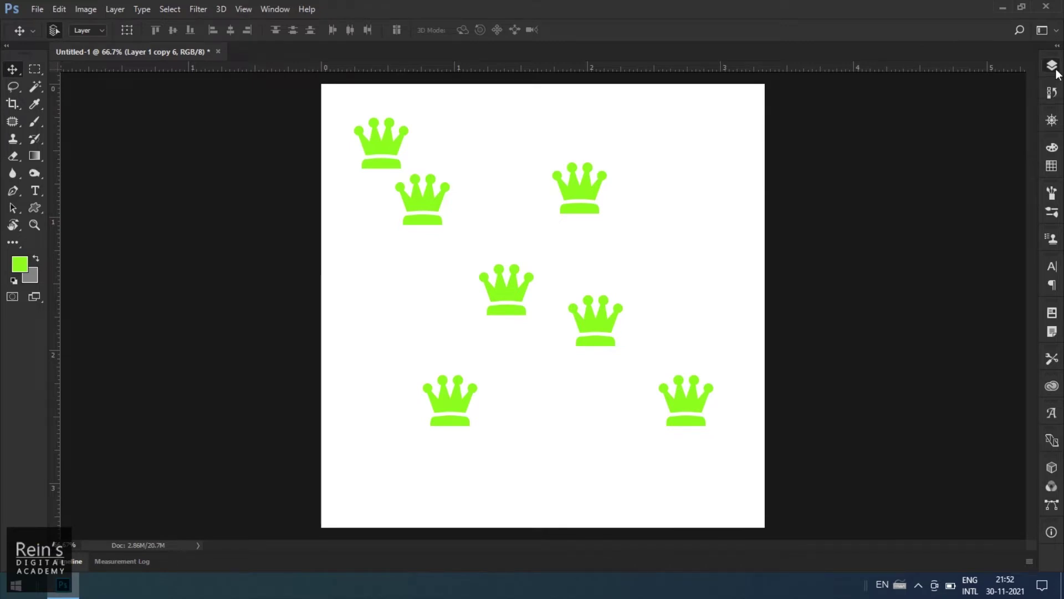
click(1056, 70)
click(957, 169)
click(959, 197)
click(955, 223)
click(955, 248)
click(954, 271)
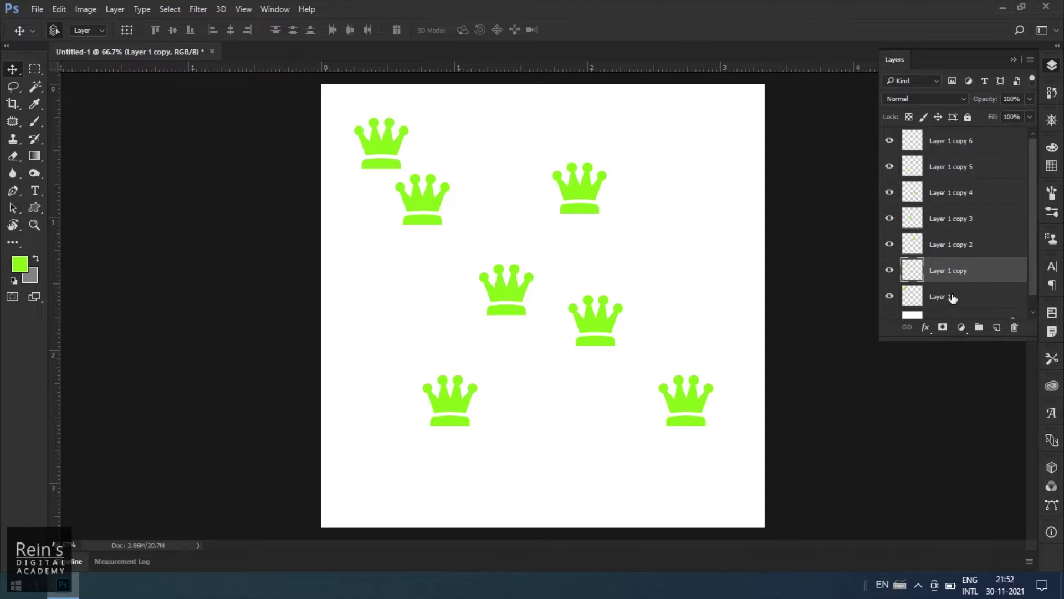
click(957, 297)
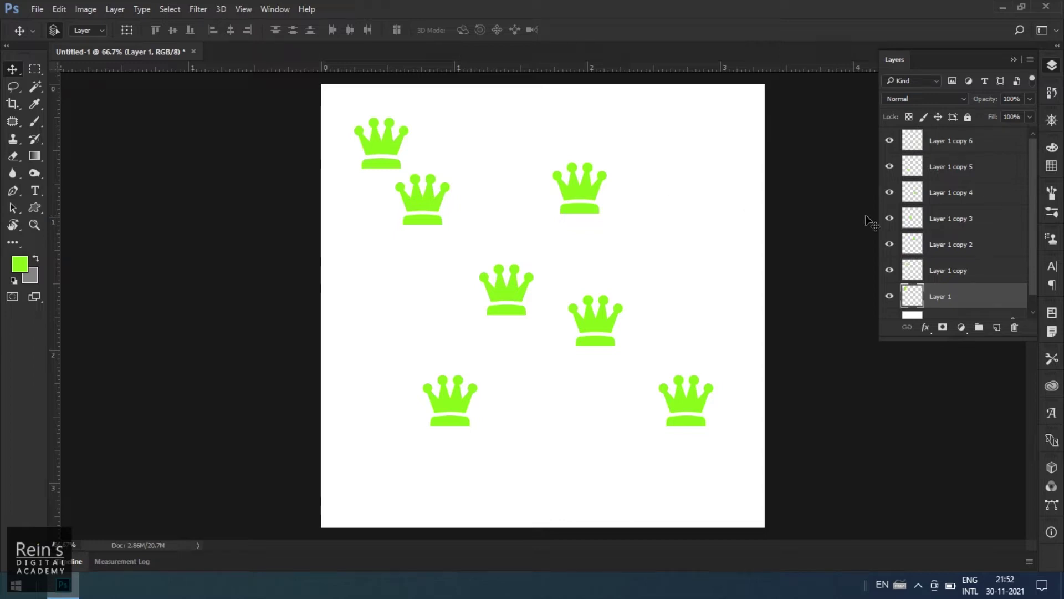
Step: Hide and redisplay the Layers panel several times, including from the list of windows, and leave it open
click(1049, 69)
click(1049, 69)
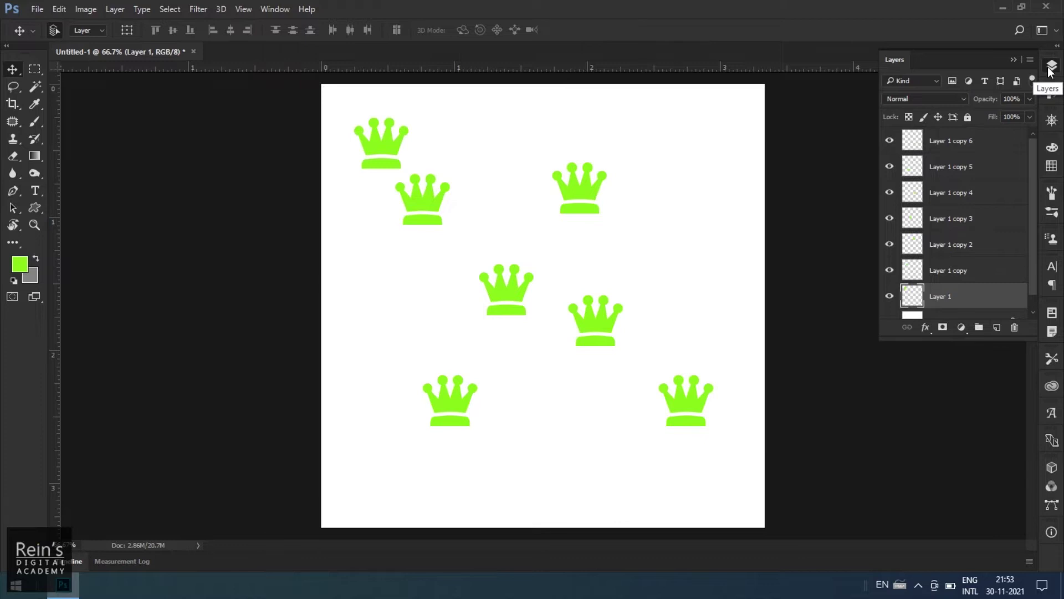
click(1049, 69)
click(278, 8)
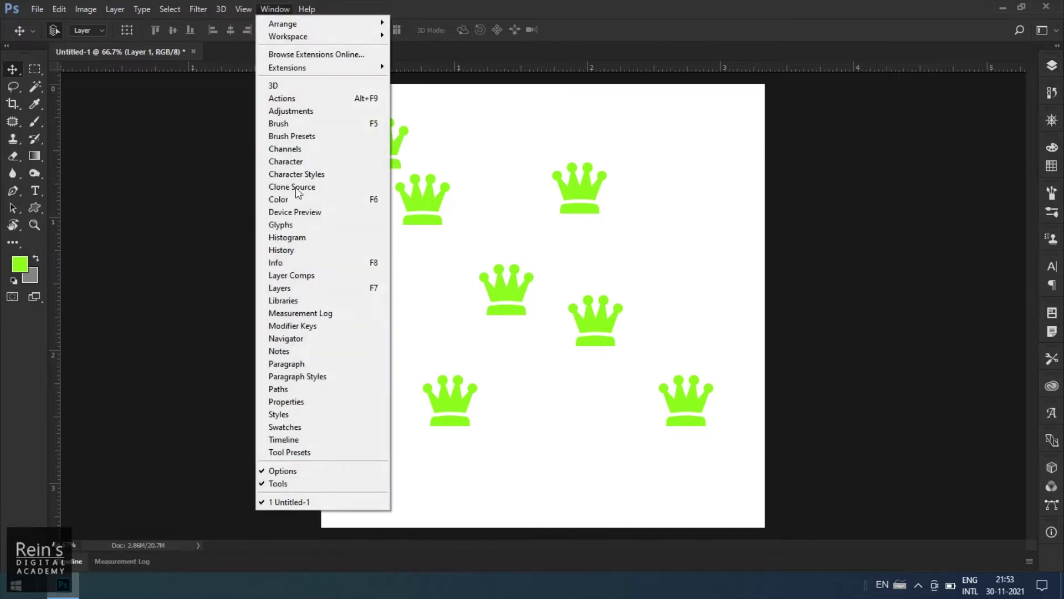
click(322, 290)
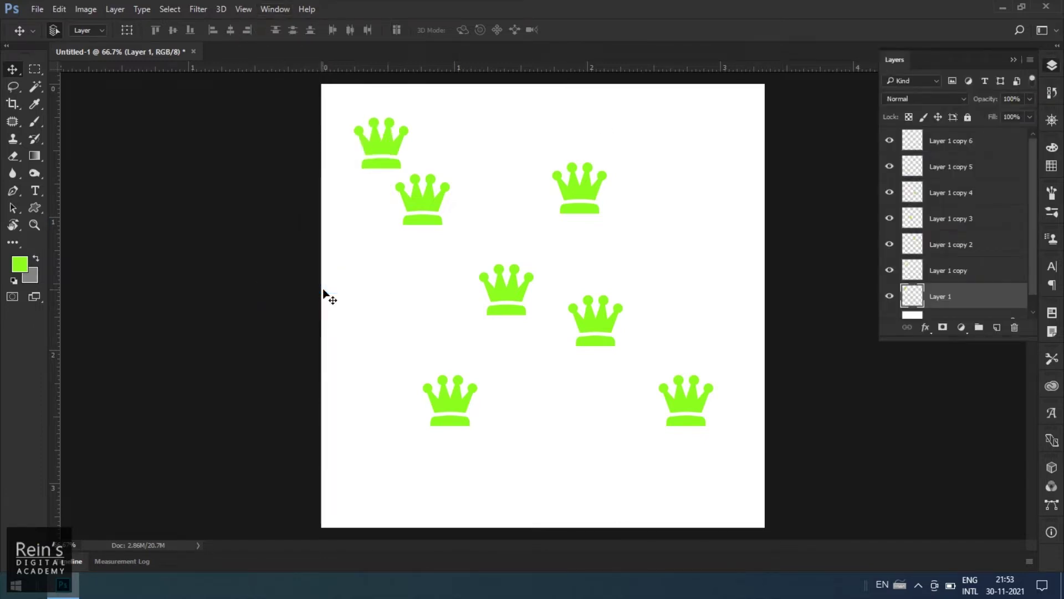
click(1051, 67)
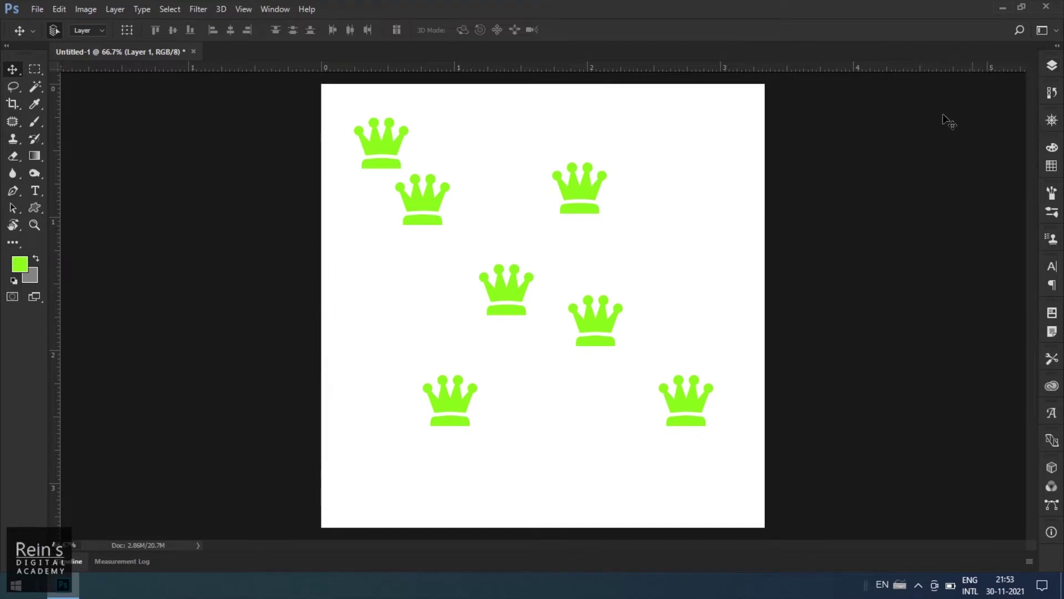
click(1052, 65)
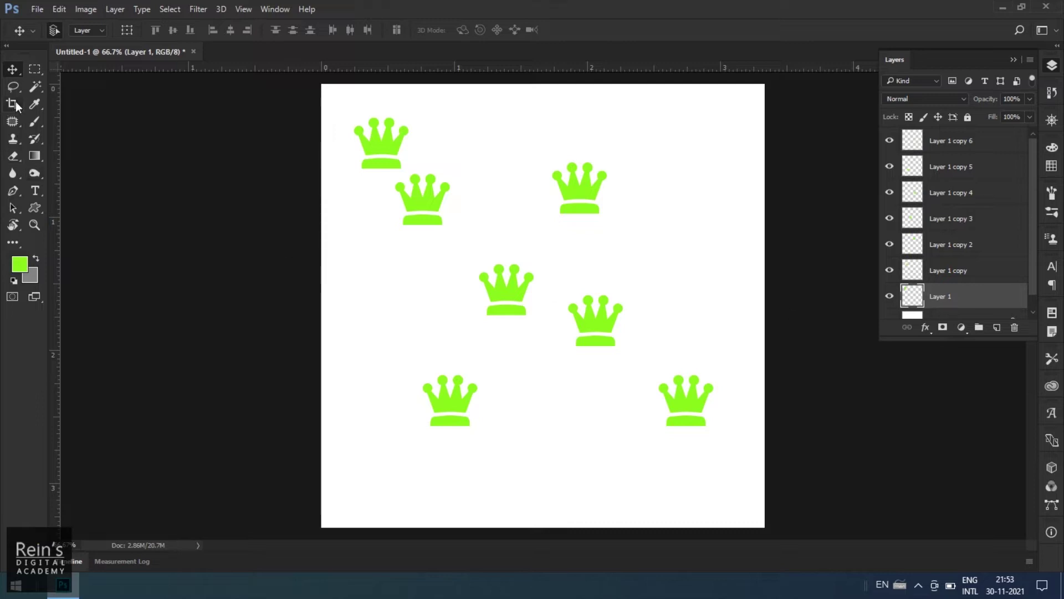
Step: With the Move tool, pick individual crowns on the canvas to examine which layer each one belongs to
click(16, 67)
click(49, 67)
click(417, 199)
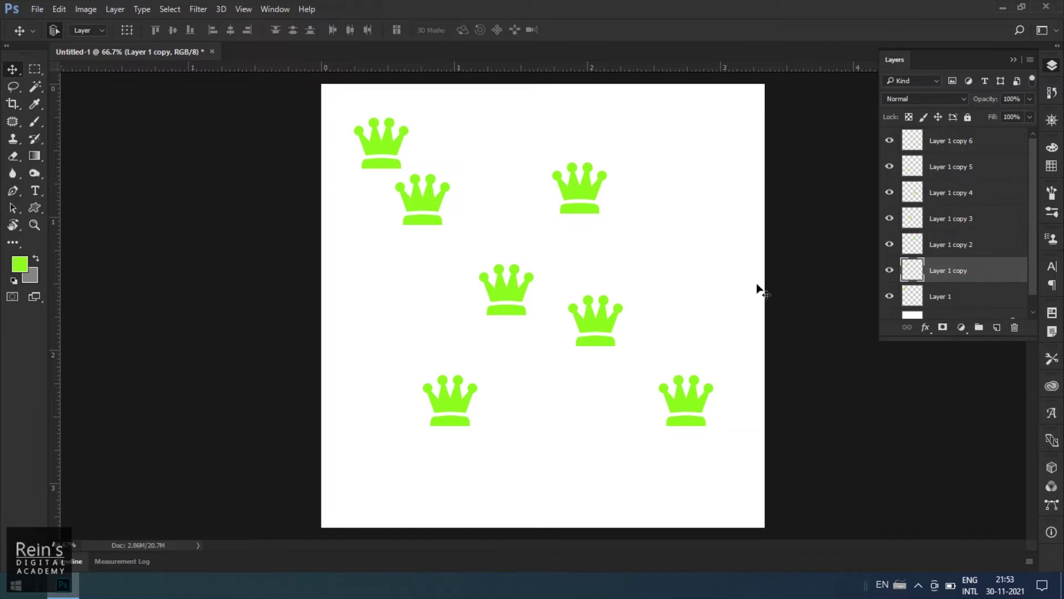
click(693, 407)
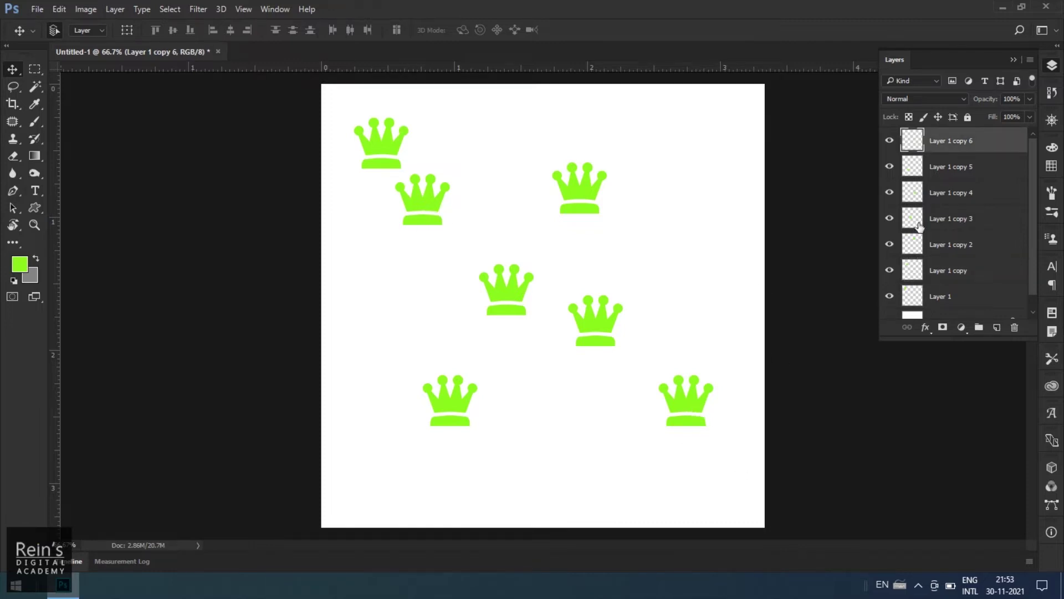
click(576, 198)
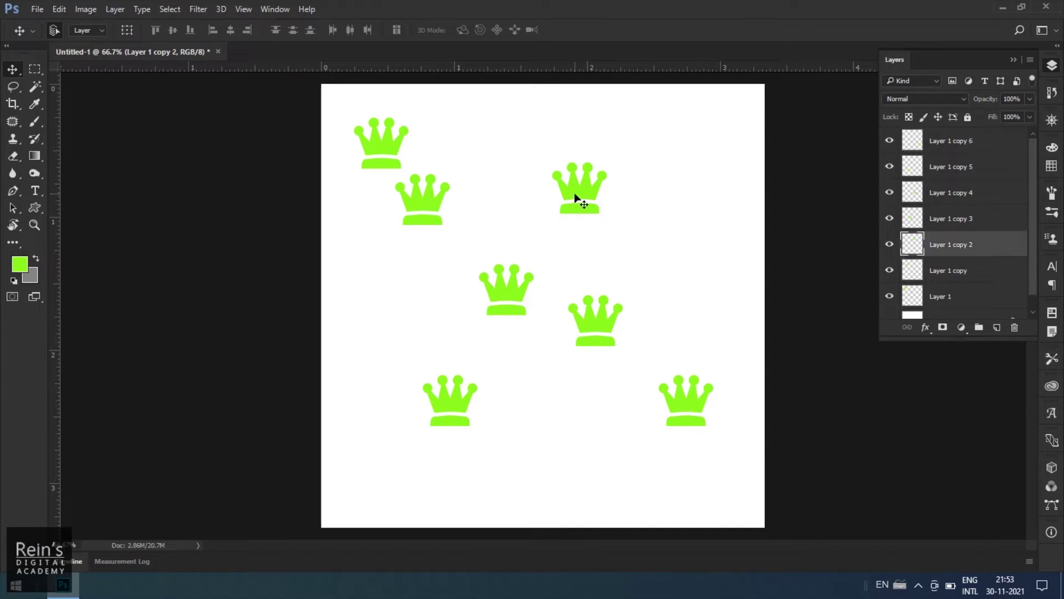
click(509, 284)
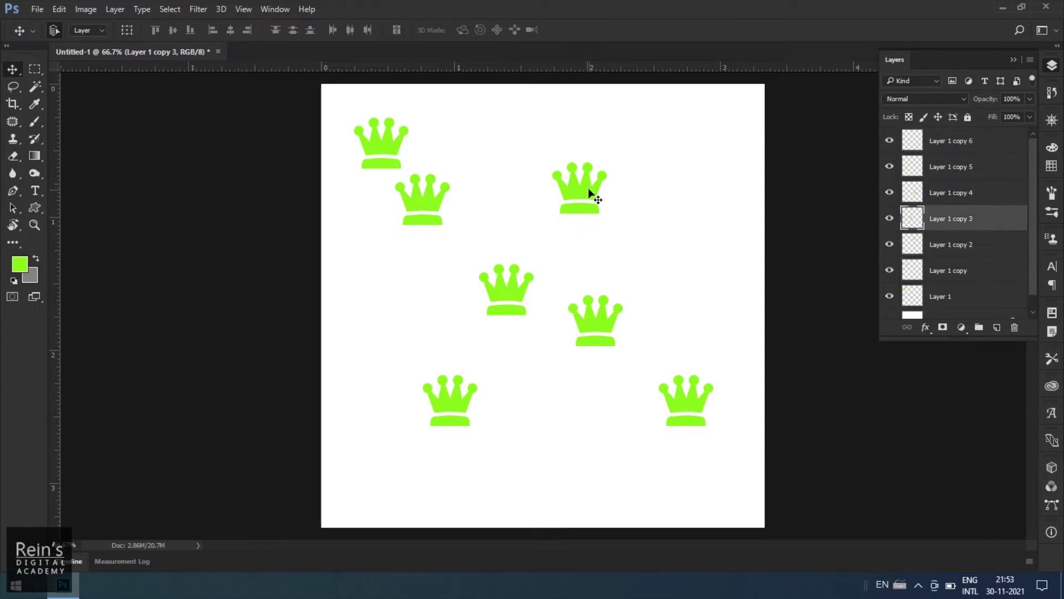
click(402, 194)
click(389, 149)
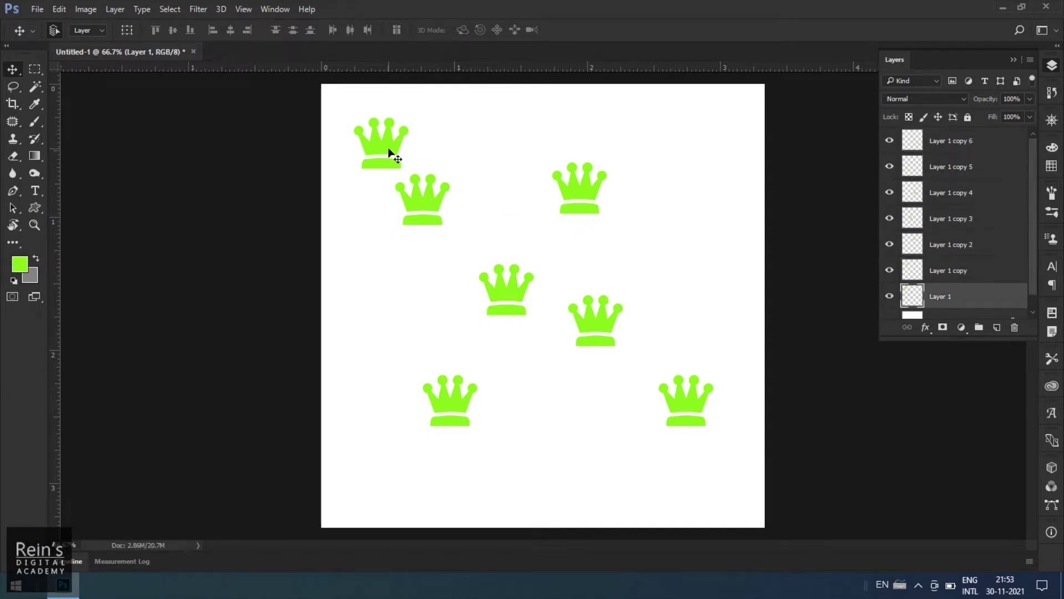
click(571, 198)
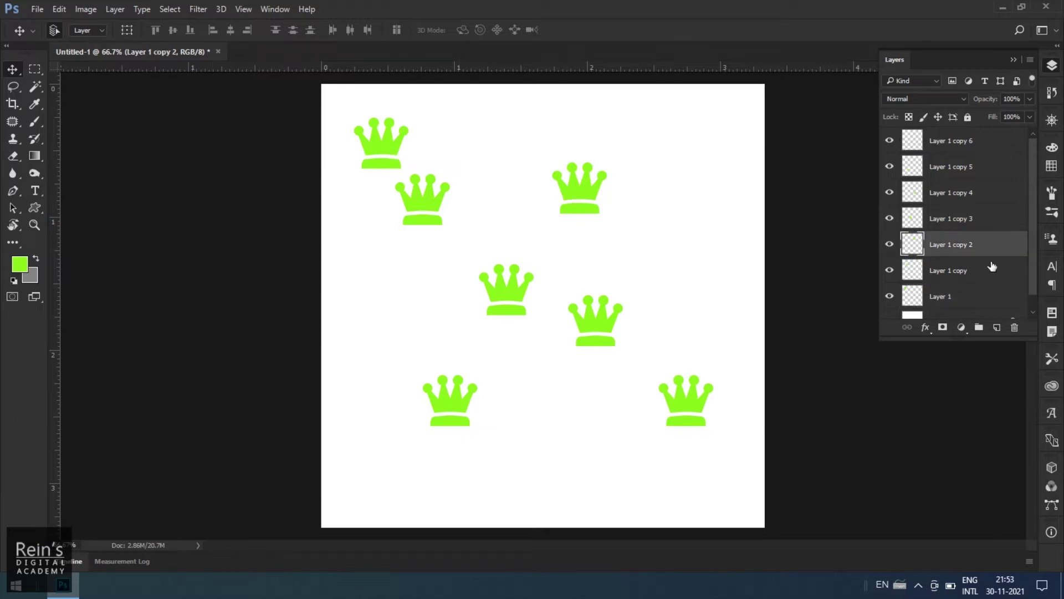
click(459, 404)
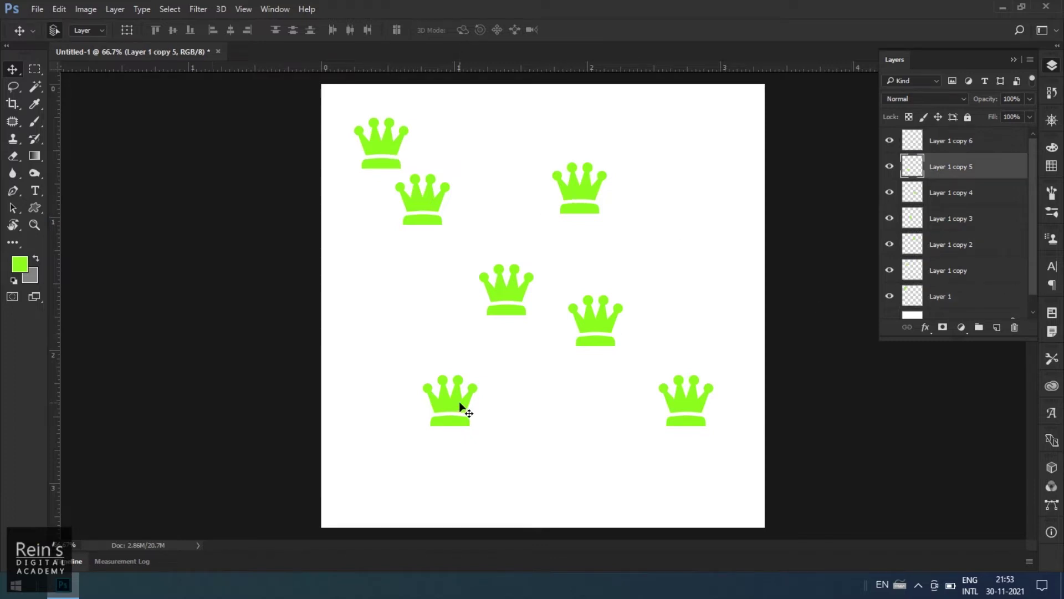
Step: Rearrange the crowns on the canvas with the Move tool, placing two along the upper edge and shifting the middle and lower-left ones
click(589, 196)
drag(588, 196, 742, 128)
drag(443, 205, 660, 143)
drag(603, 330, 632, 250)
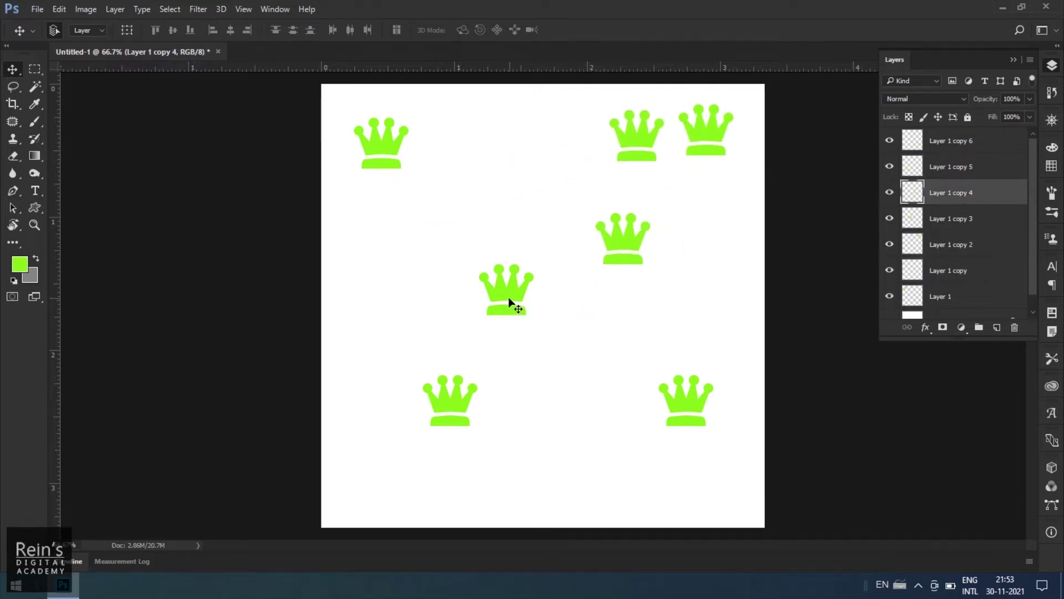
drag(509, 302, 465, 288)
drag(451, 399, 489, 400)
drag(652, 151, 558, 165)
drag(706, 138, 713, 157)
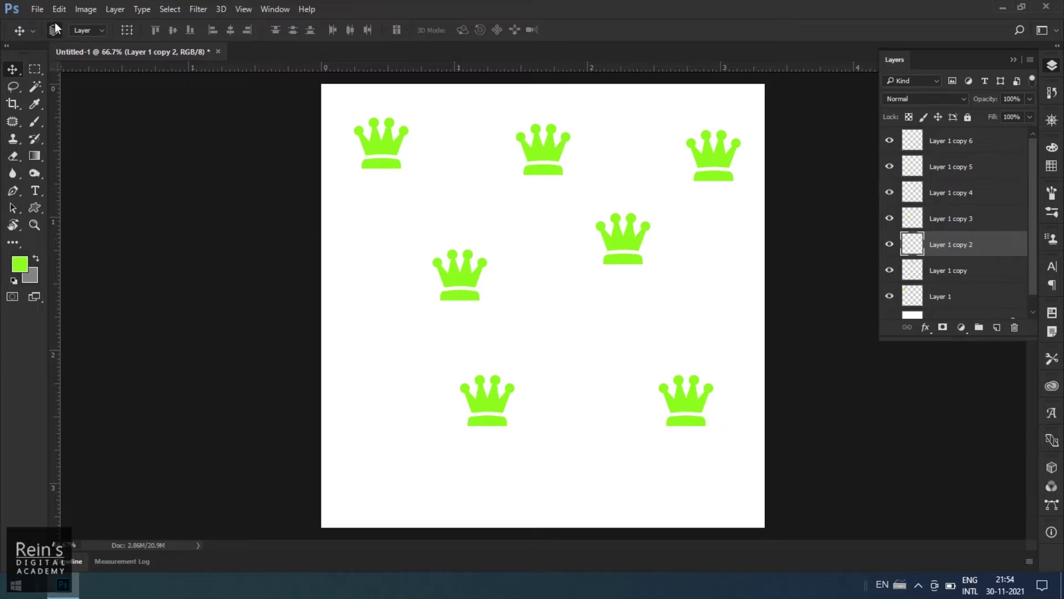
Step: Pick several of the rearranged crowns on the canvas to check their layer selection, finishing with the Layer 1 copy 4 crown
click(451, 281)
click(626, 242)
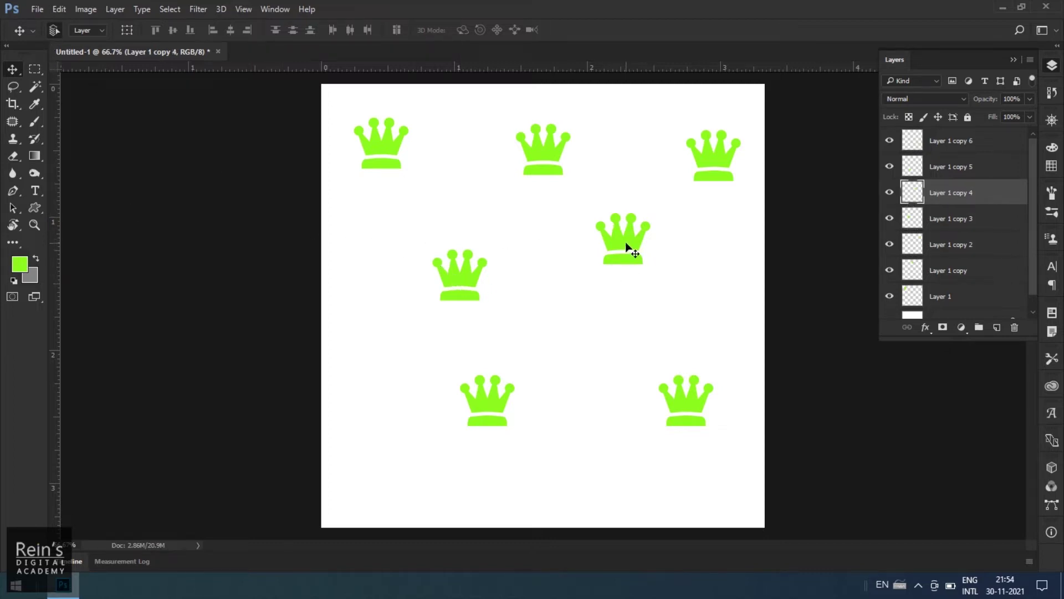
click(726, 163)
click(697, 409)
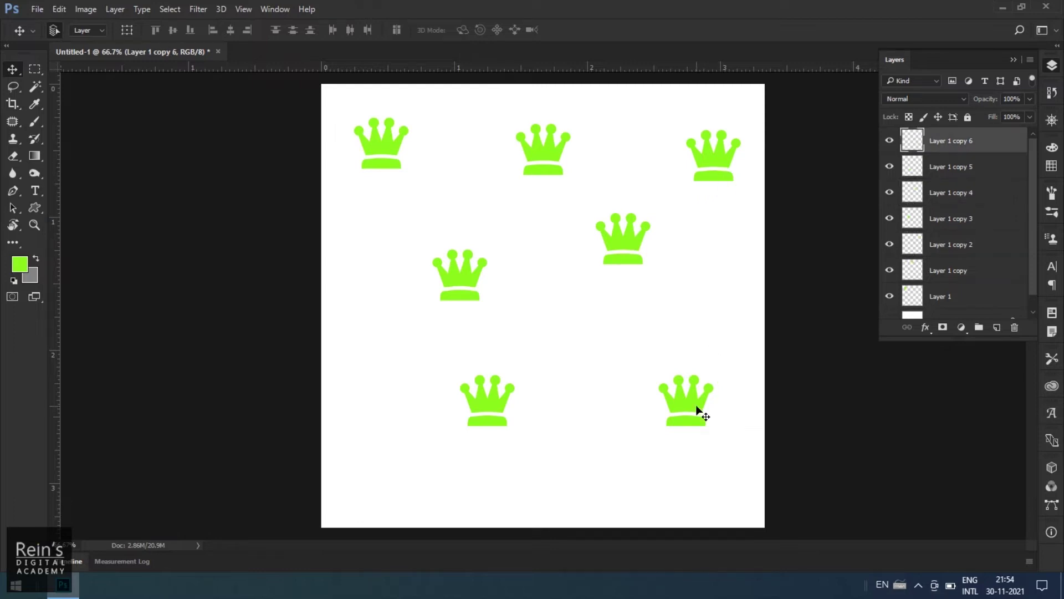
click(636, 247)
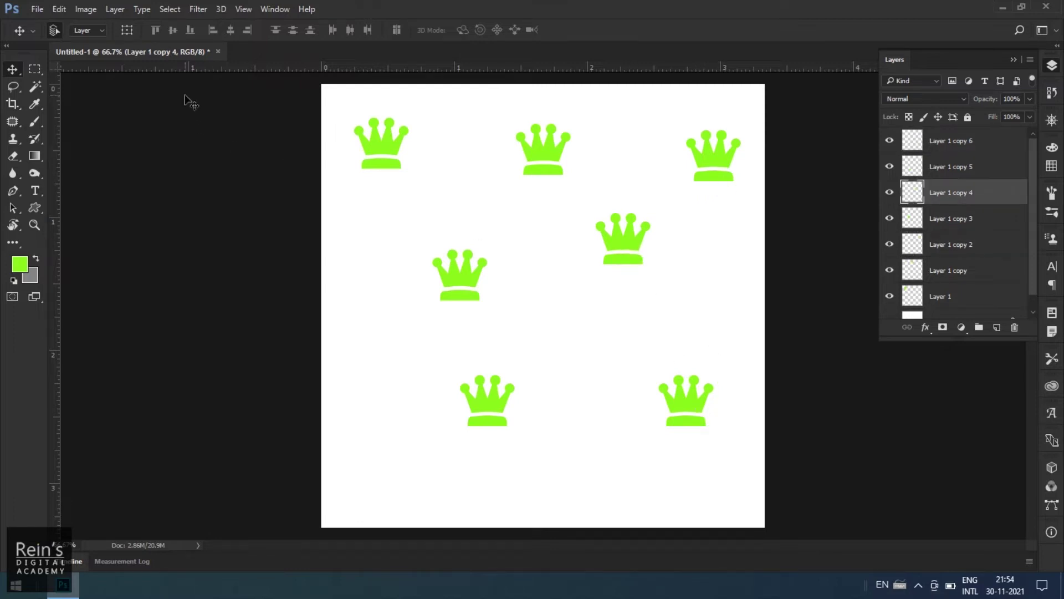
Step: Overlap the Layer 1 copy and Layer 1 copy 4 crowns with the Layer 1 copy 3 crown, then select Layer 1 copy 3 from the stacked layers
drag(466, 282, 322, 289)
drag(549, 159, 457, 305)
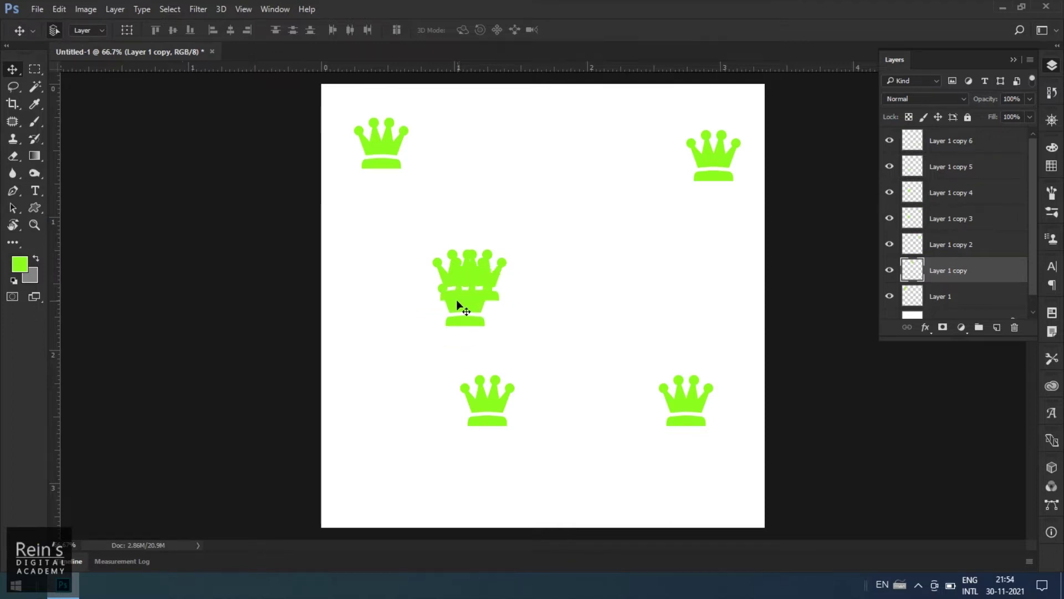
right_click(459, 275)
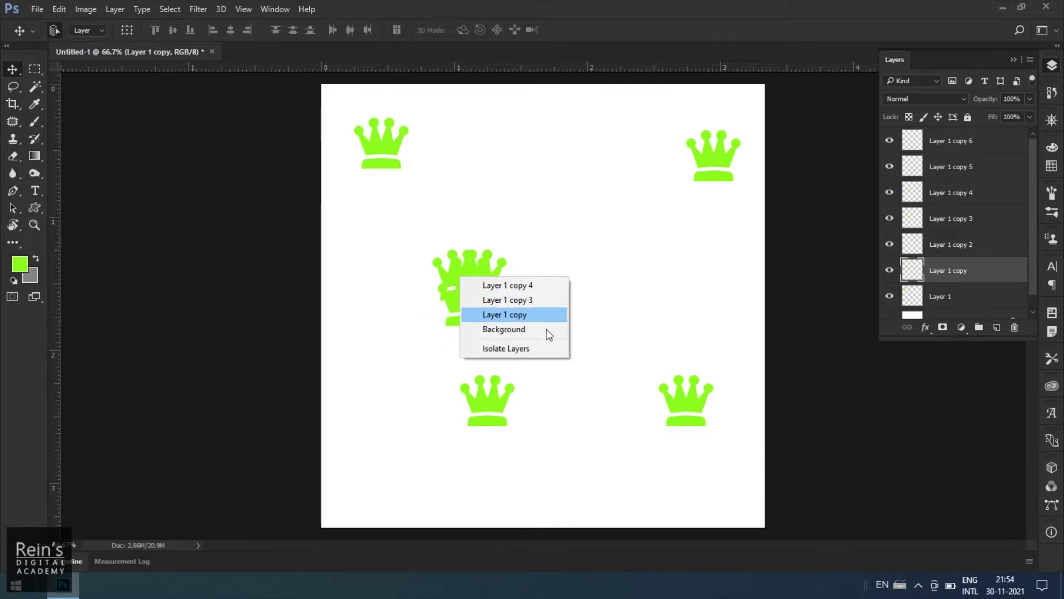
click(538, 299)
Step: Spread the three overlapping crowns apart into a triangle around the middle of the canvas
drag(518, 316, 619, 327)
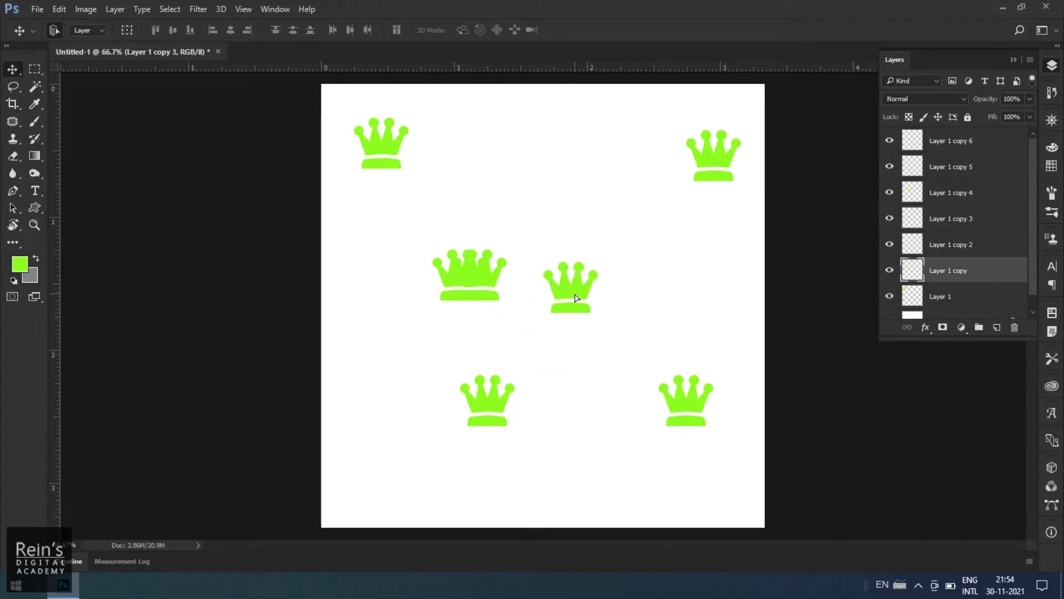
drag(488, 275, 529, 233)
drag(489, 280, 452, 292)
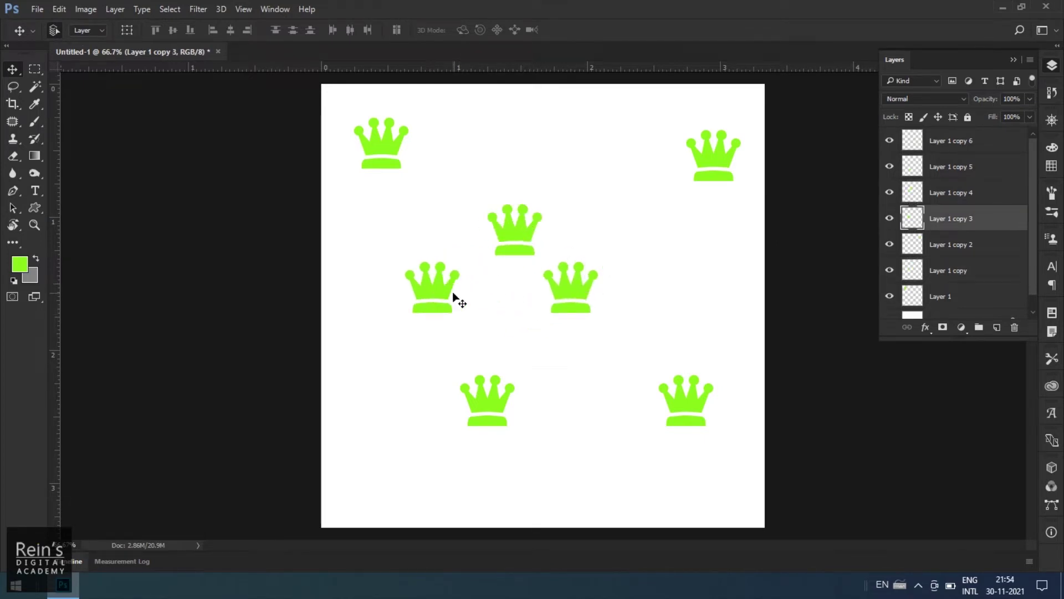
Step: Check the layers beneath the triangle's left crown and the auto-select target, keeping it on Layer, and pick the Layer 1 copy 4 crown
right_click(440, 288)
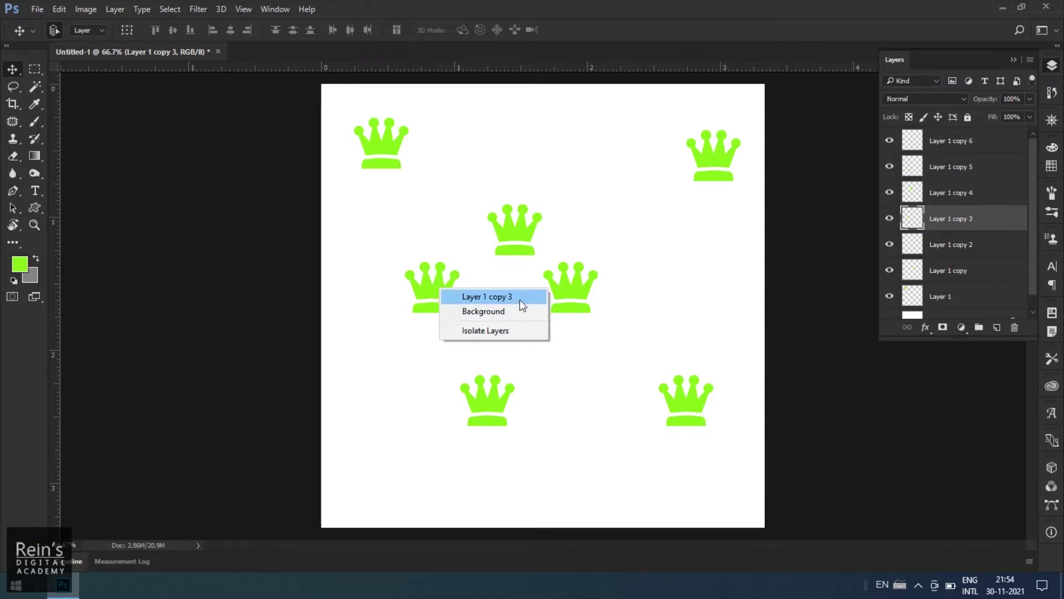
click(838, 364)
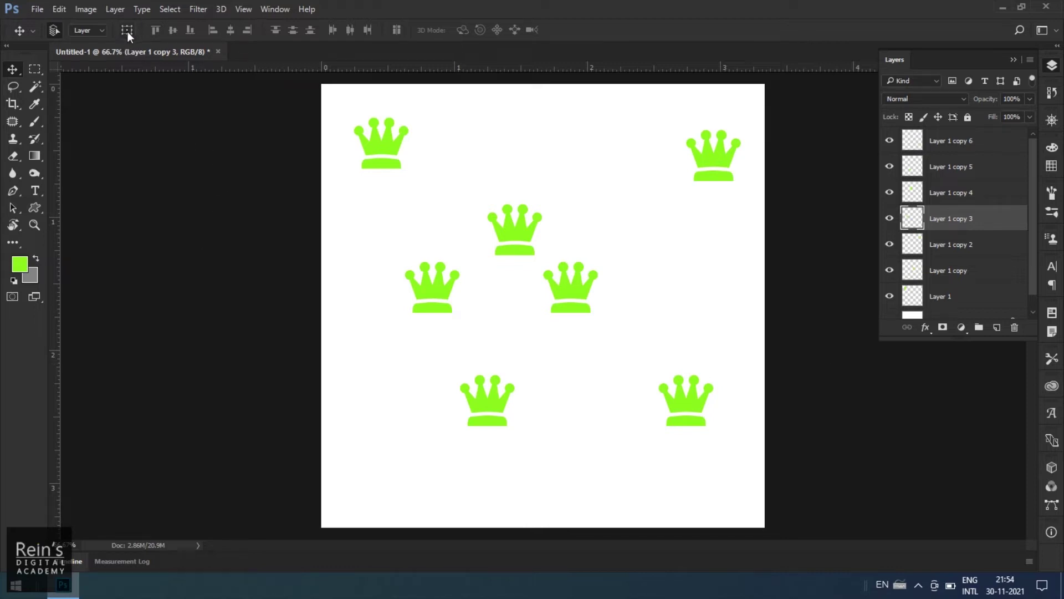
click(95, 32)
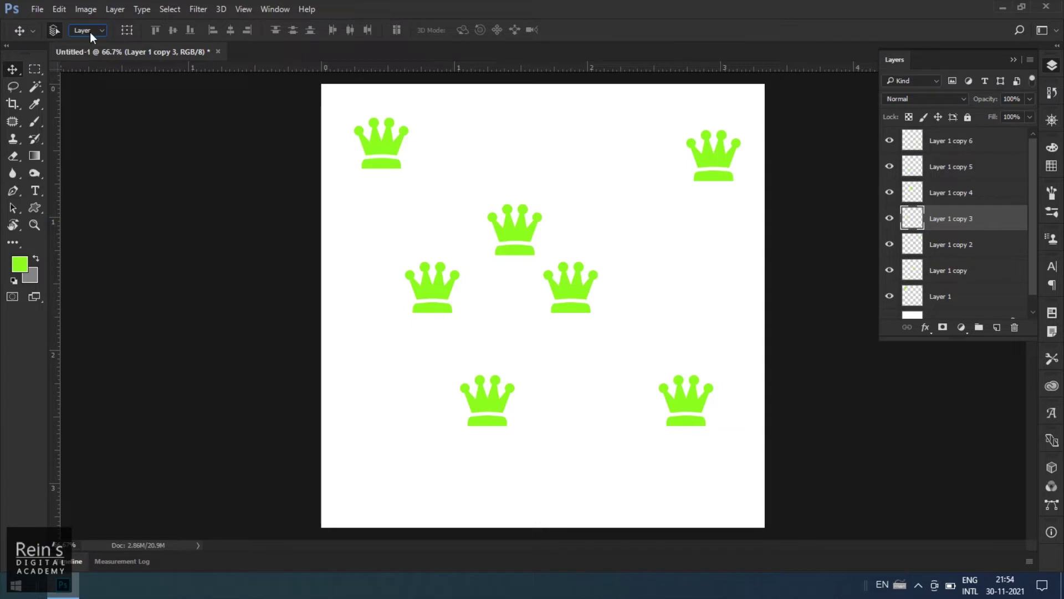
click(509, 230)
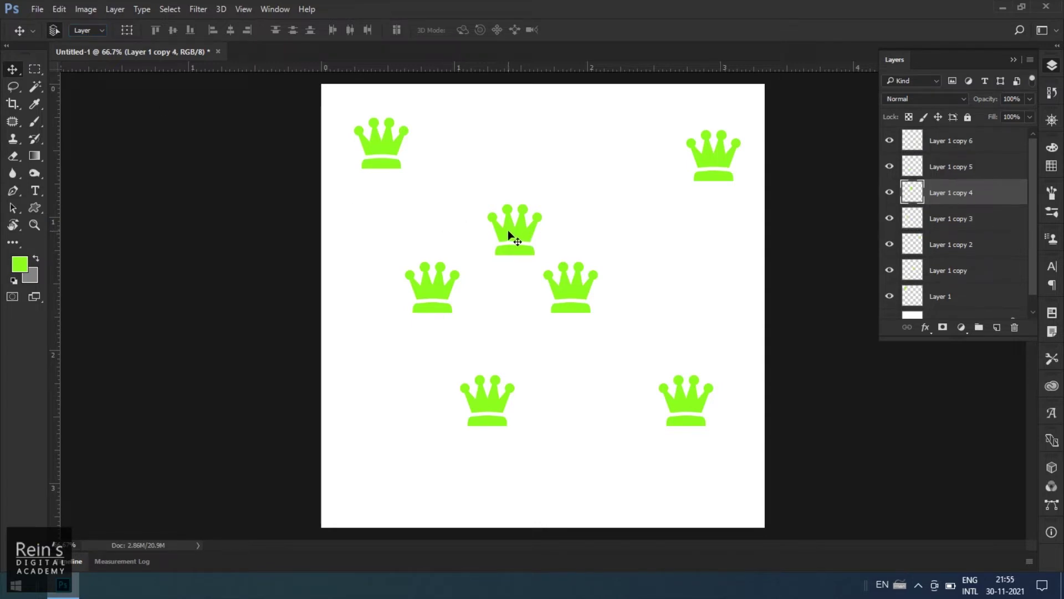
Step: Group the layers Layer 1 copy 6, Layer 1 copy 5 and Layer 1 copy 4
click(978, 145)
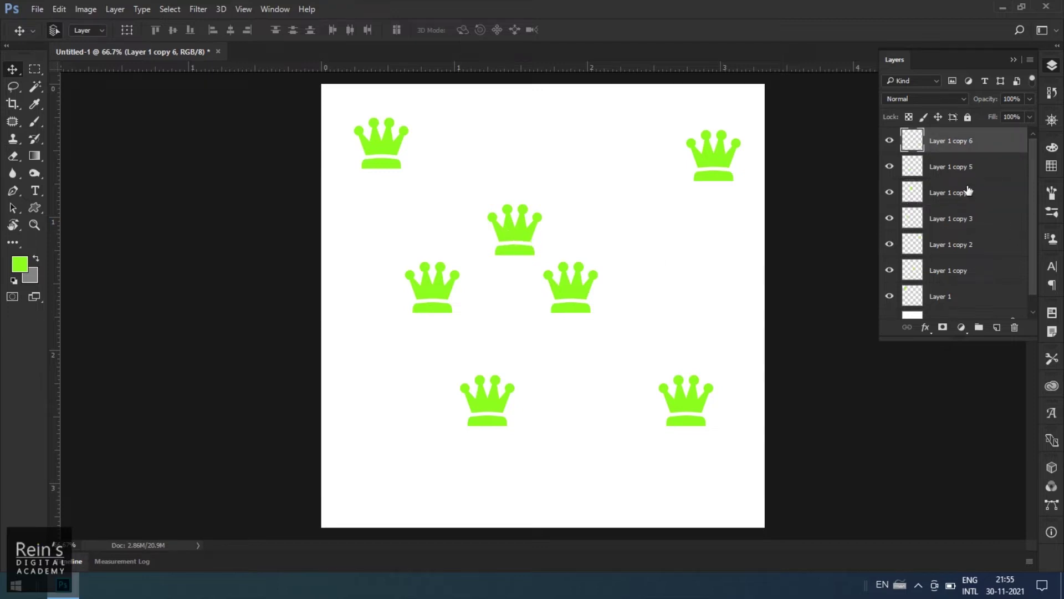
shift+click(967, 194)
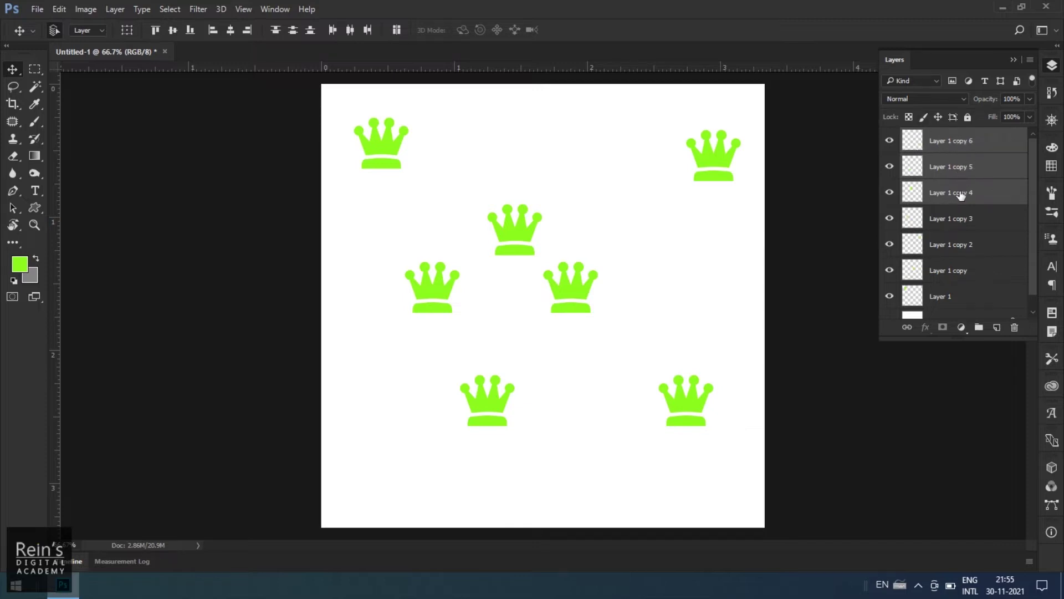
key(ctrl+g)
Step: Group the layers Layer 1 copy 3, Layer 1 copy 2 and Layer 1 copy
click(954, 161)
shift+click(955, 208)
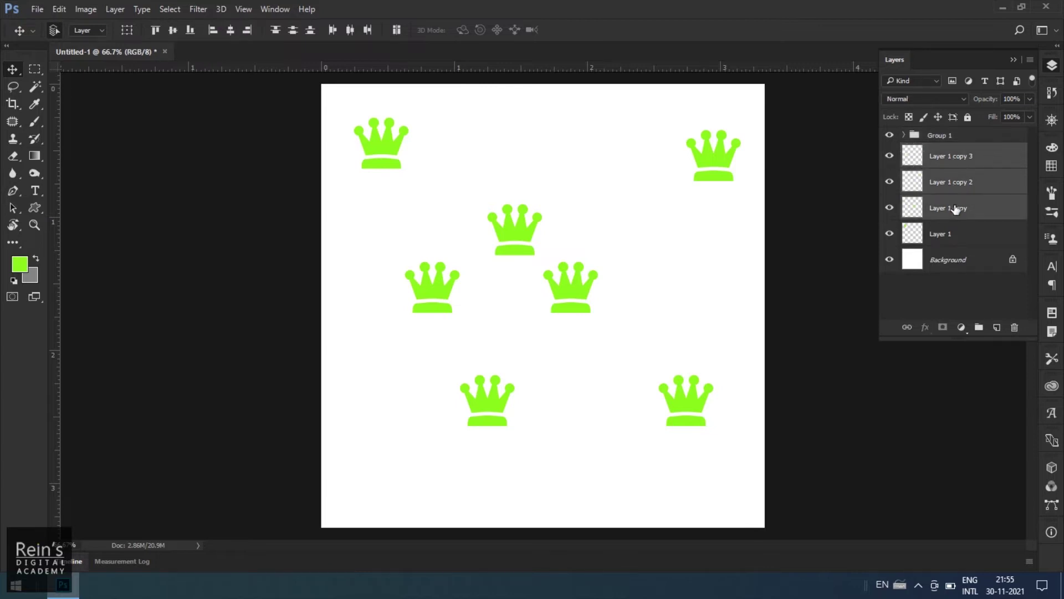
key(ctrl+g)
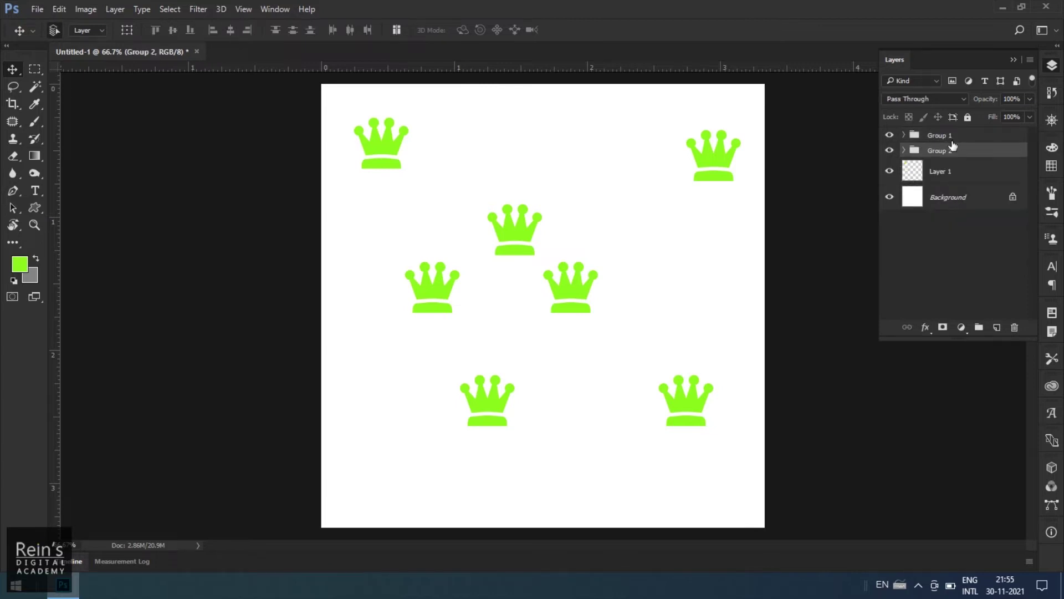
Step: Expand Group 1 and Group 2 to show their layers, and select Group 1
click(905, 136)
click(904, 228)
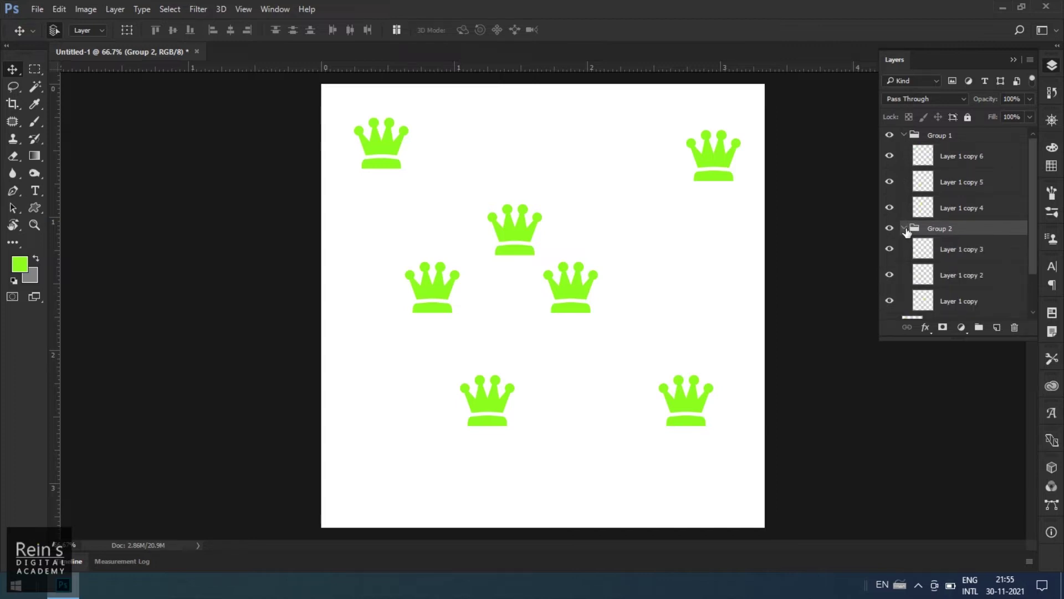
click(958, 209)
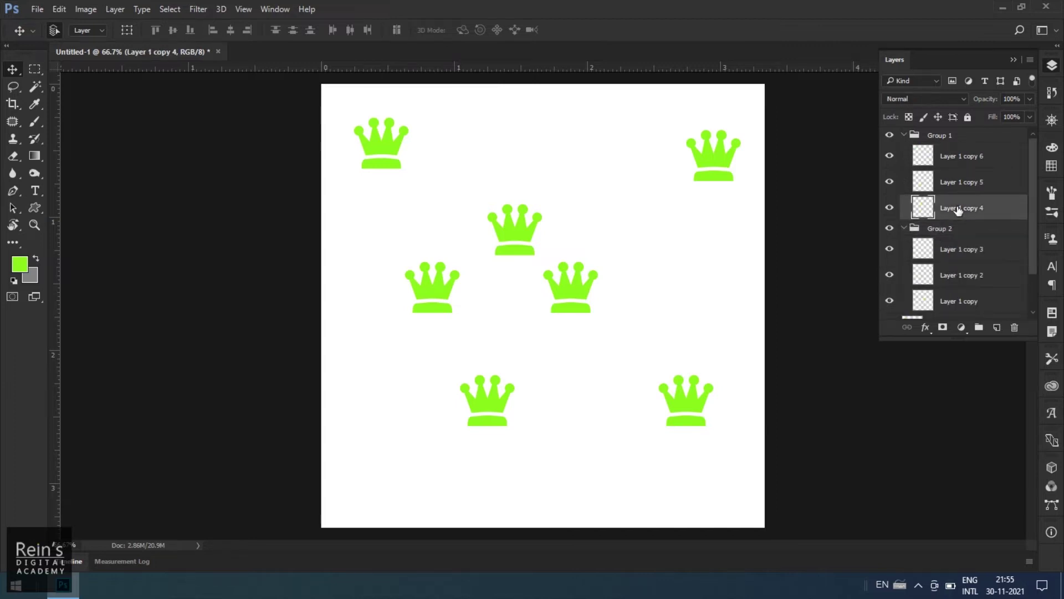
click(935, 136)
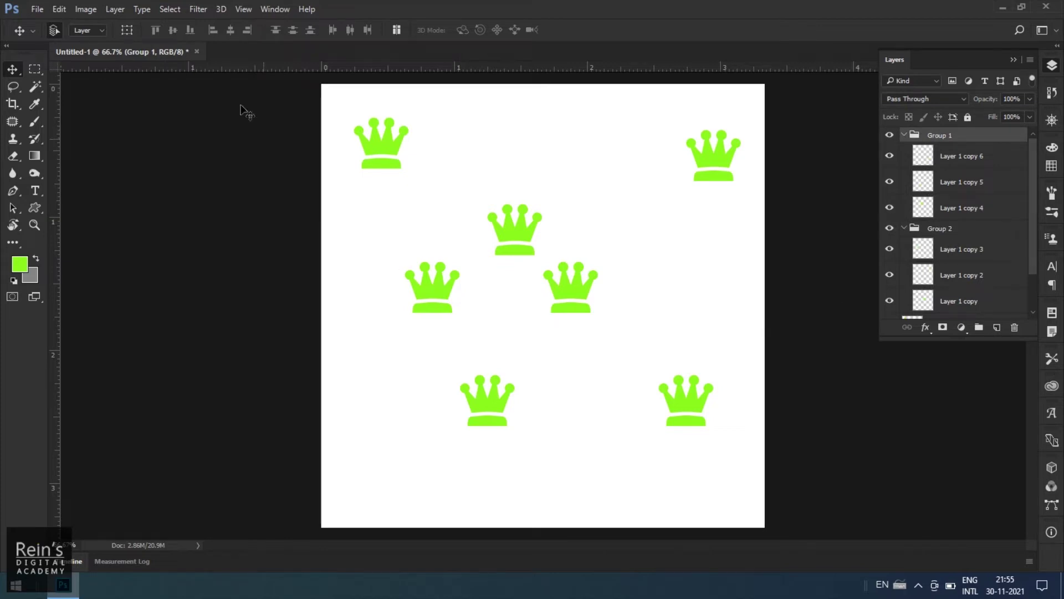
Step: Set the auto-select target to Group and pick the Layer 1 crown and the crowns belonging to Group 1 and Group 2
click(102, 32)
click(79, 42)
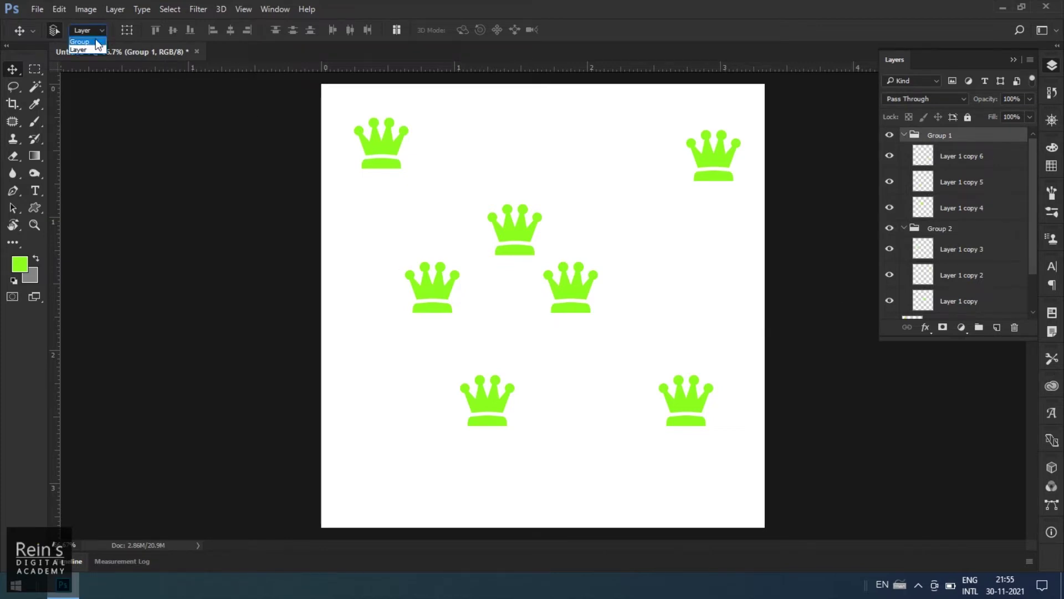
click(389, 148)
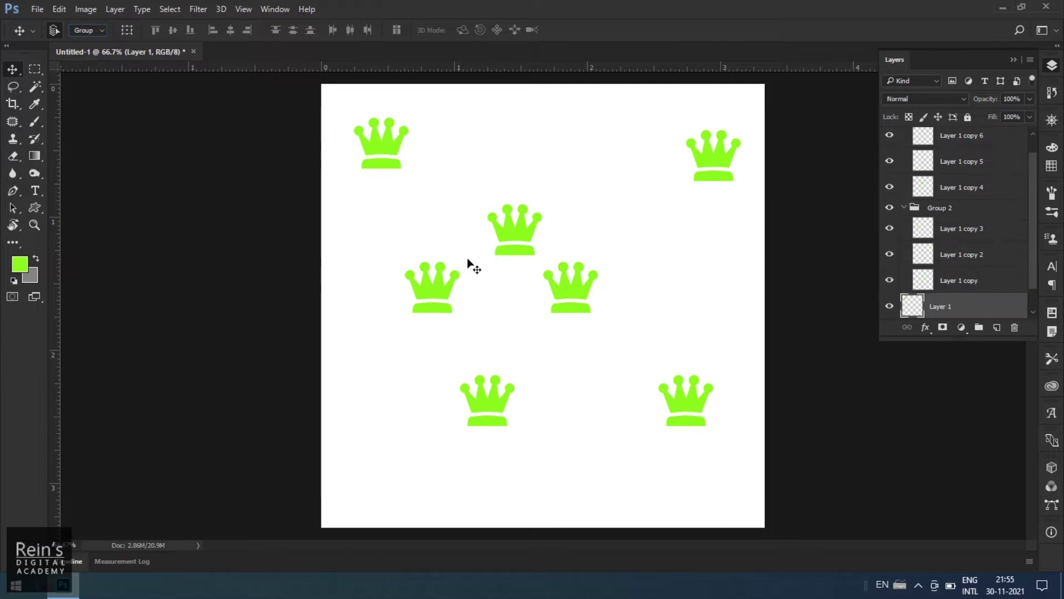
click(523, 230)
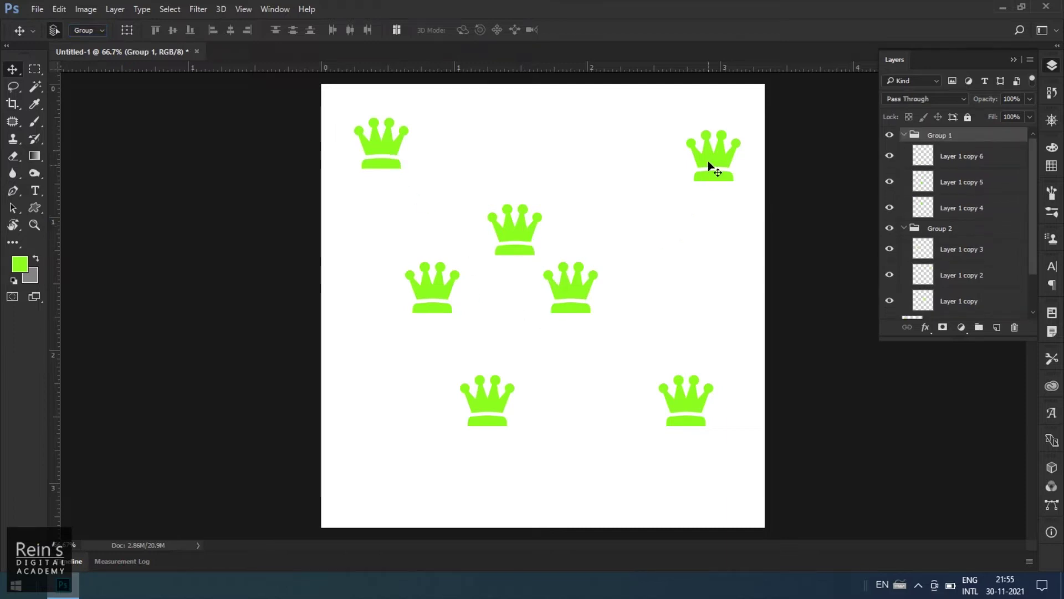
click(709, 162)
click(522, 229)
click(715, 158)
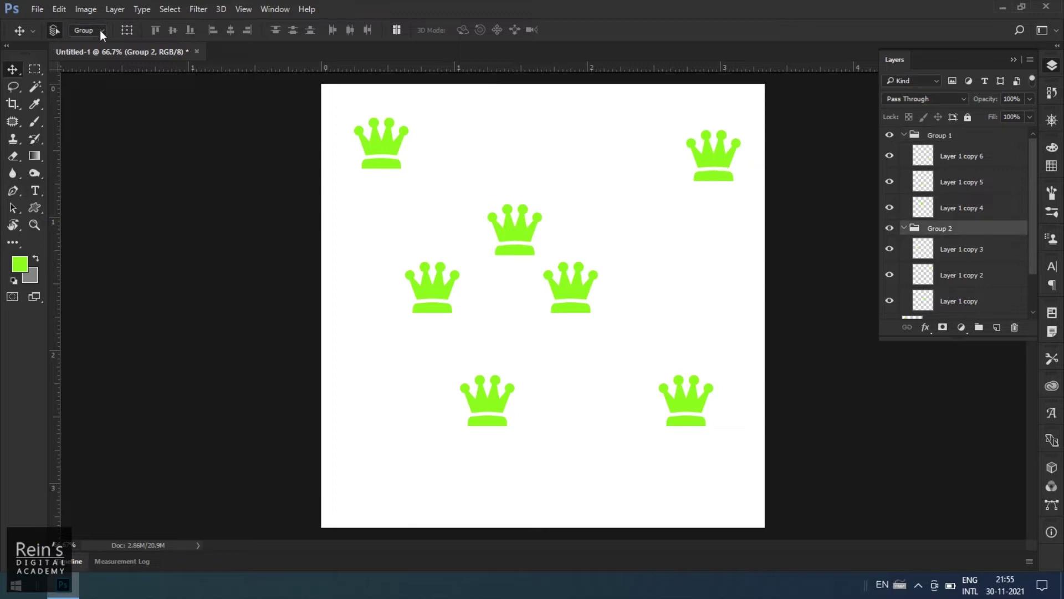
Step: Set the auto-select target back to Layer and pick individual crowns from both groups, ending with the Layer 1 copy 4 crown
click(520, 232)
click(708, 151)
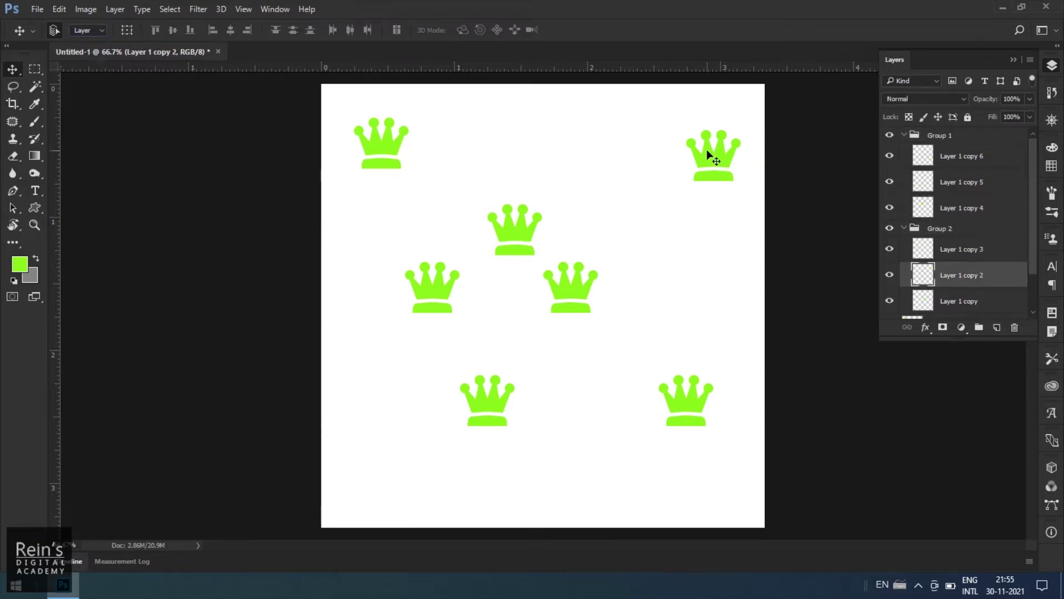
click(573, 288)
click(672, 400)
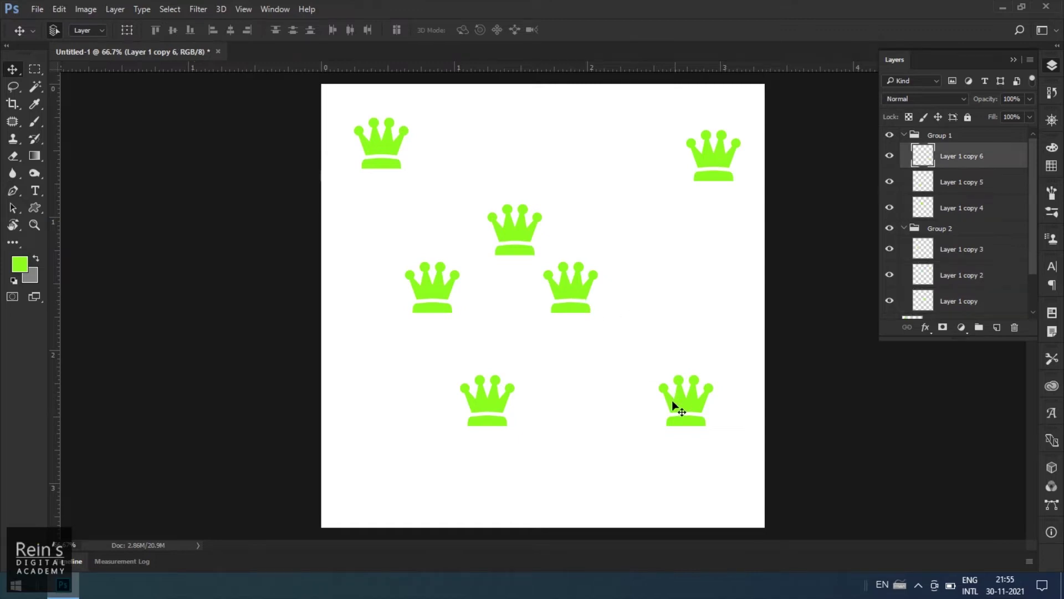
click(479, 409)
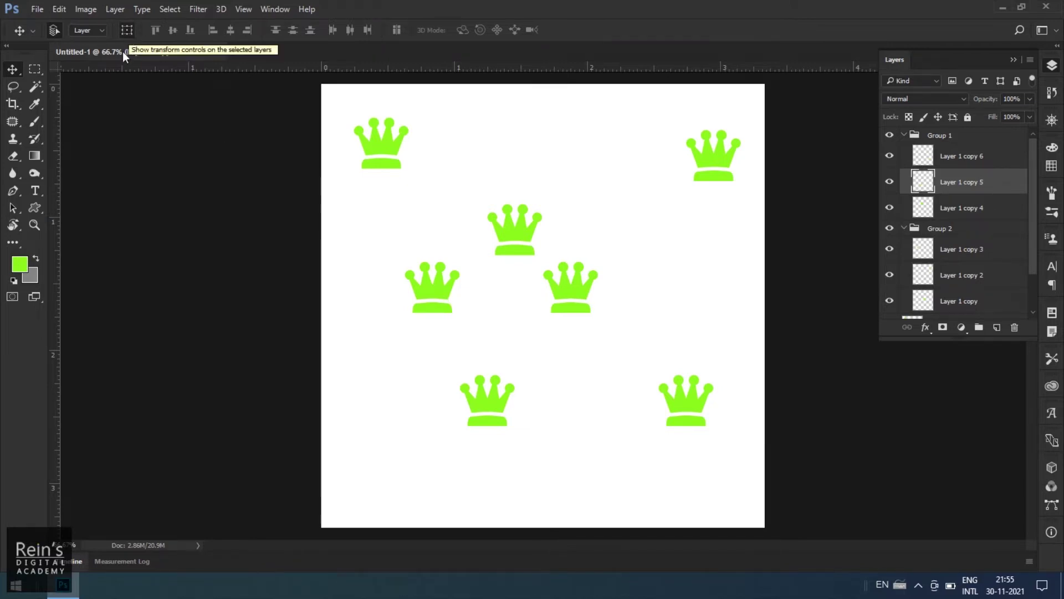
click(528, 240)
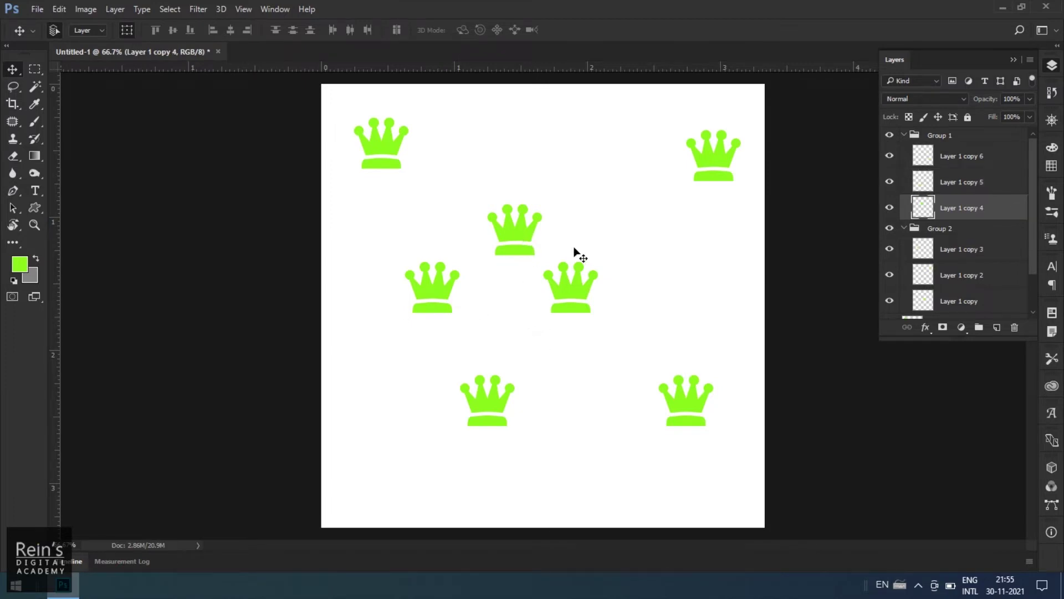
Step: Ungroup Group 1 and Group 2, and select the Layer 1 copy 2 layer
click(943, 139)
right_click(943, 140)
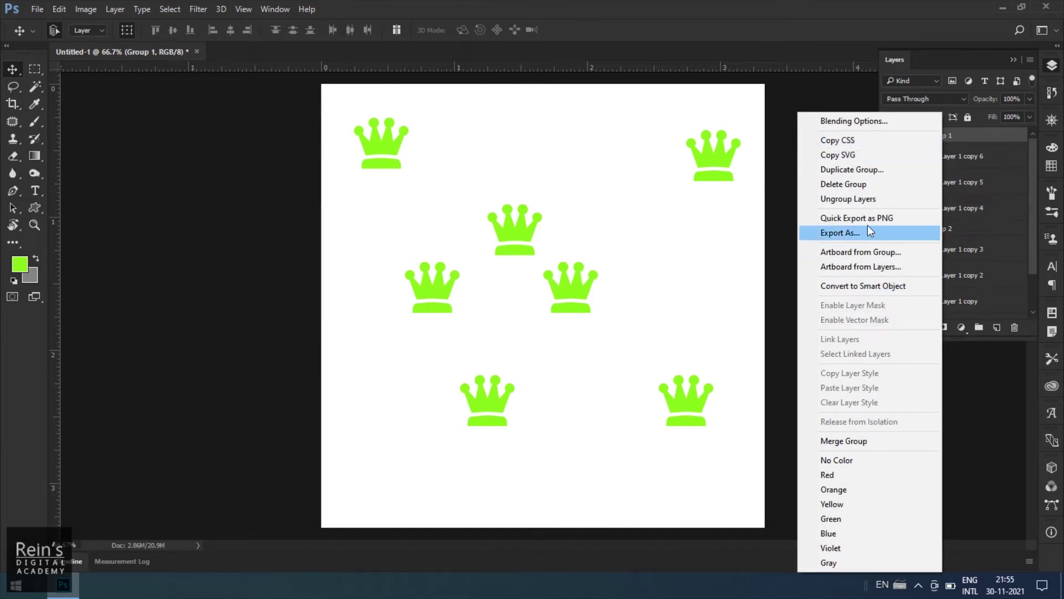
click(867, 198)
click(949, 218)
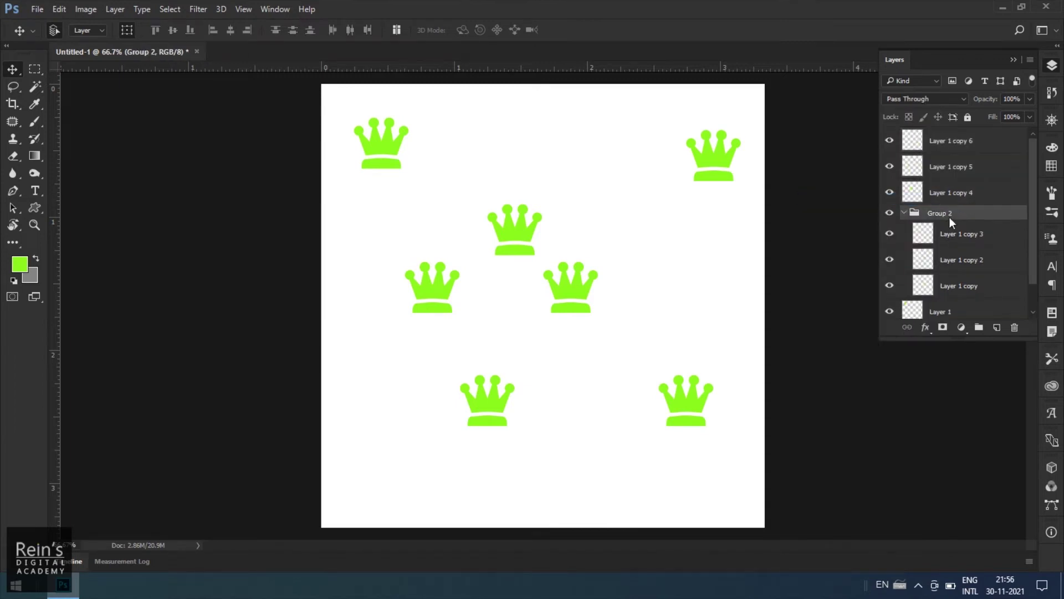
right_click(950, 217)
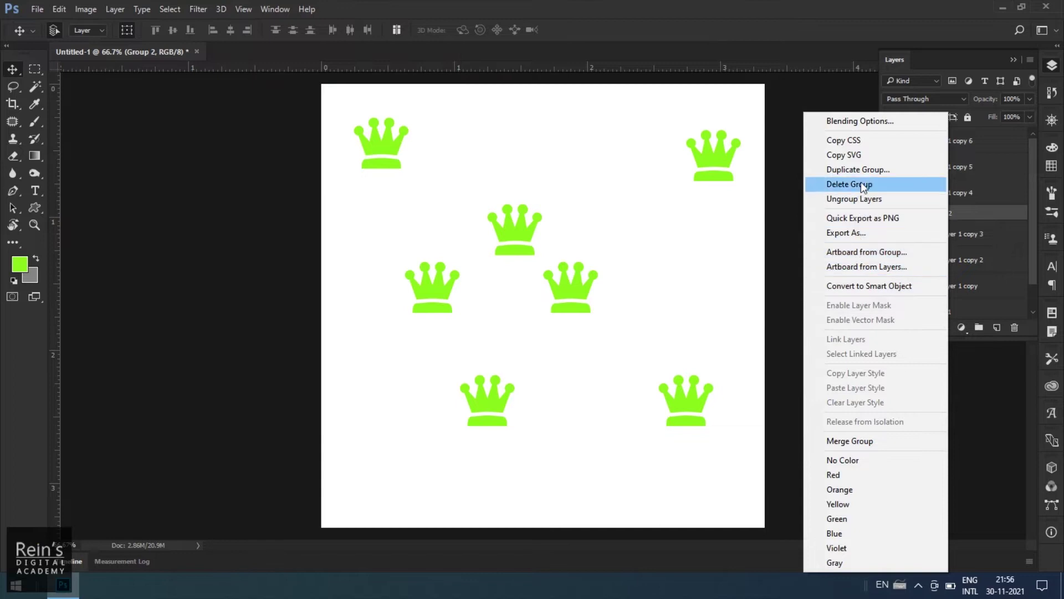
click(860, 200)
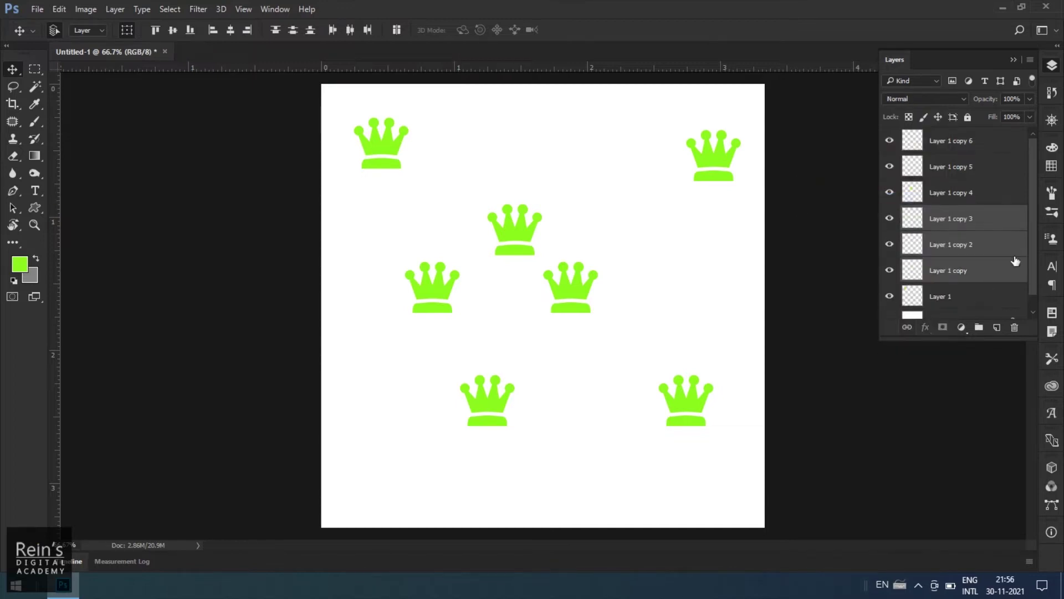
click(957, 248)
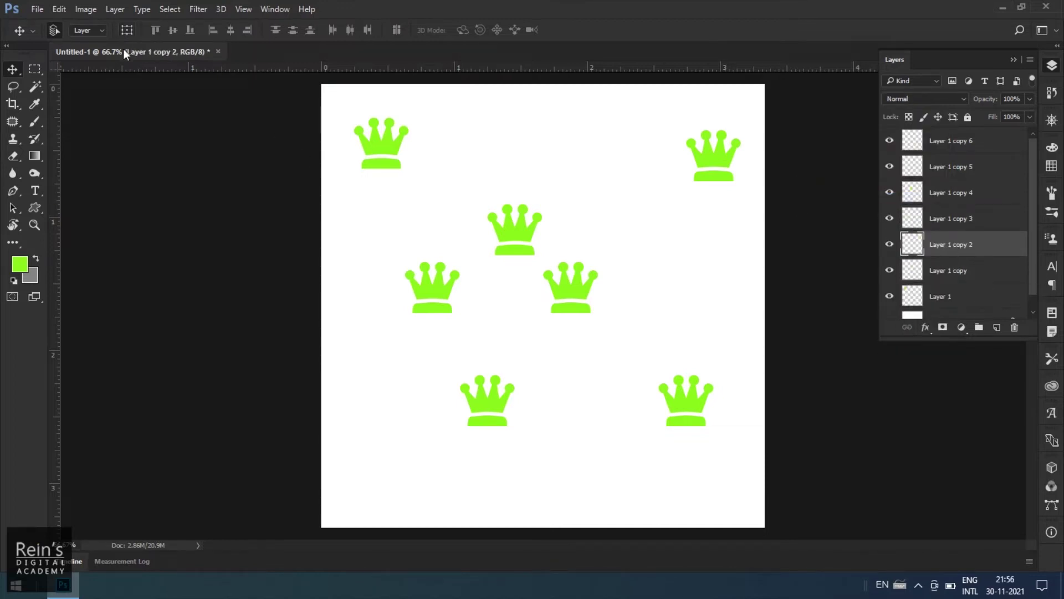
Step: Move the Layer 1 copy 3 crown up and left, and the Layer 1 copy 4 crown up beside the Layer 1 crown
click(518, 240)
drag(420, 290, 384, 262)
drag(511, 232, 518, 230)
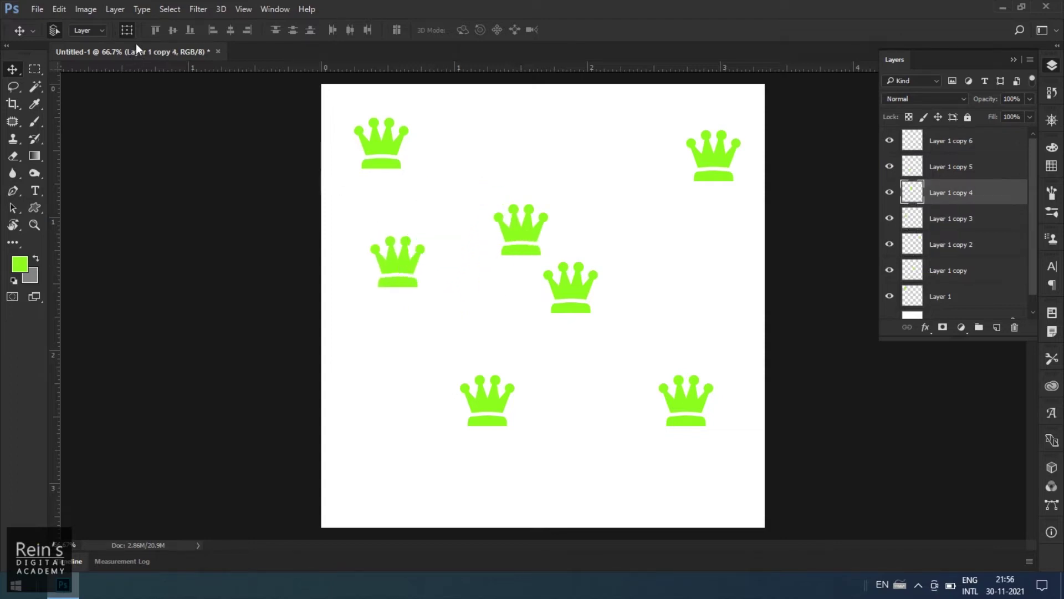
drag(531, 242, 497, 175)
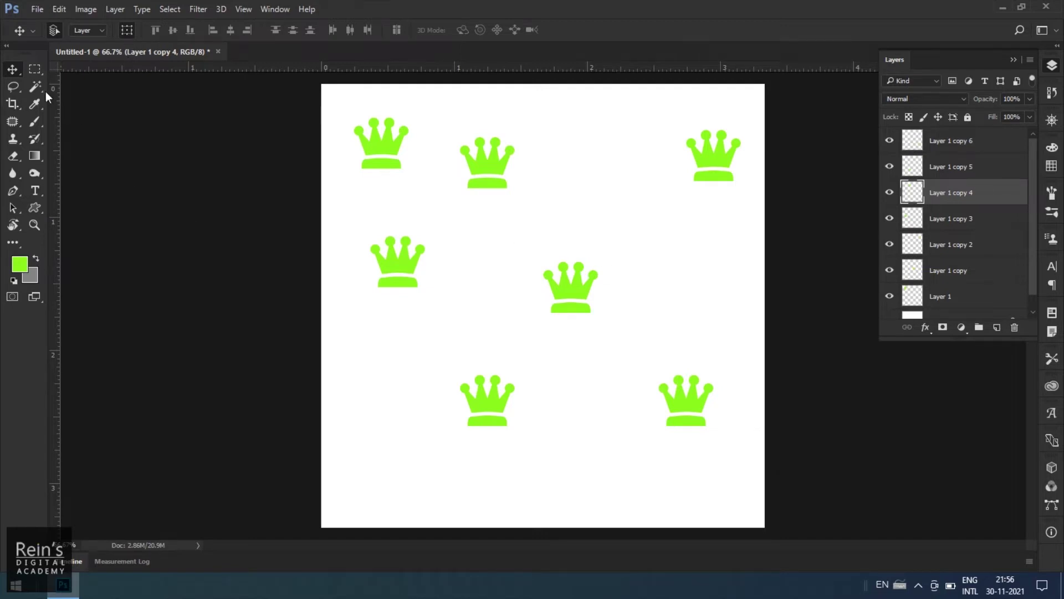
Step: On a new layer, draw an elliptical selection right of the Layer 1 copy 4 crown, fill it with ff0000 and deselect
click(41, 71)
click(78, 81)
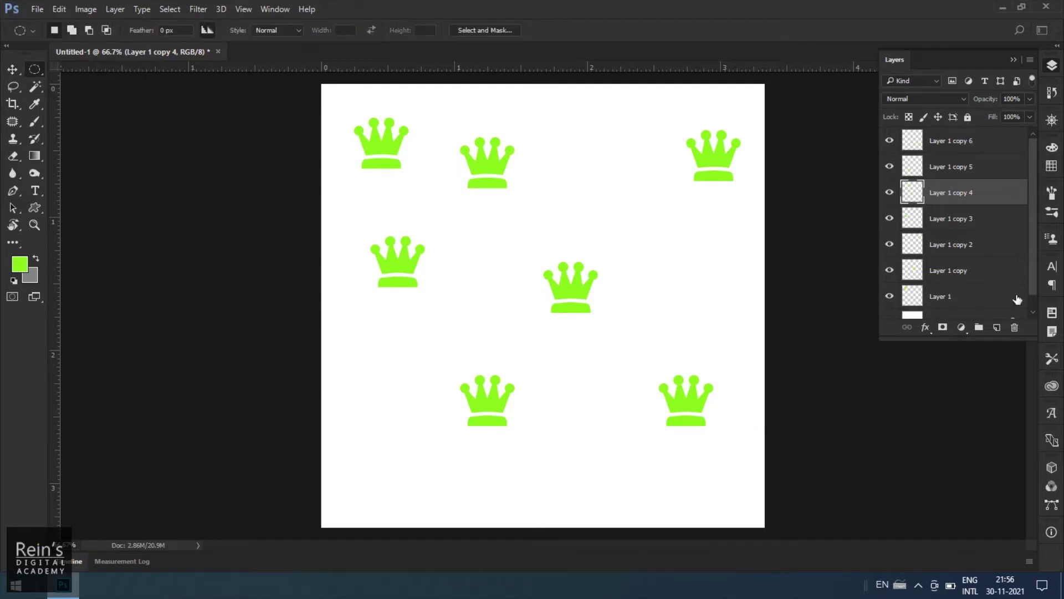
click(996, 328)
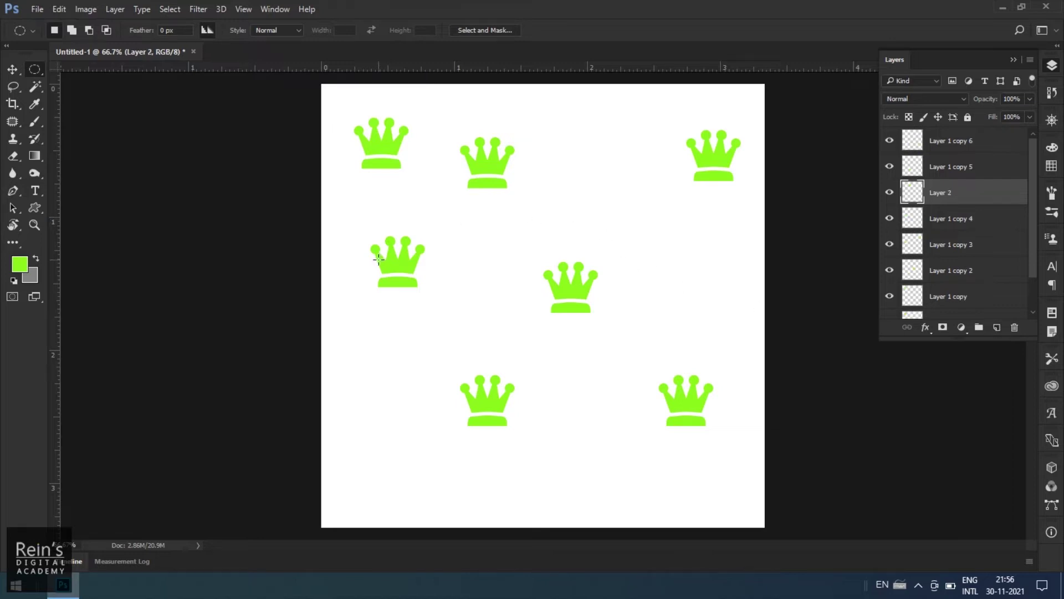
drag(558, 137, 626, 215)
click(20, 265)
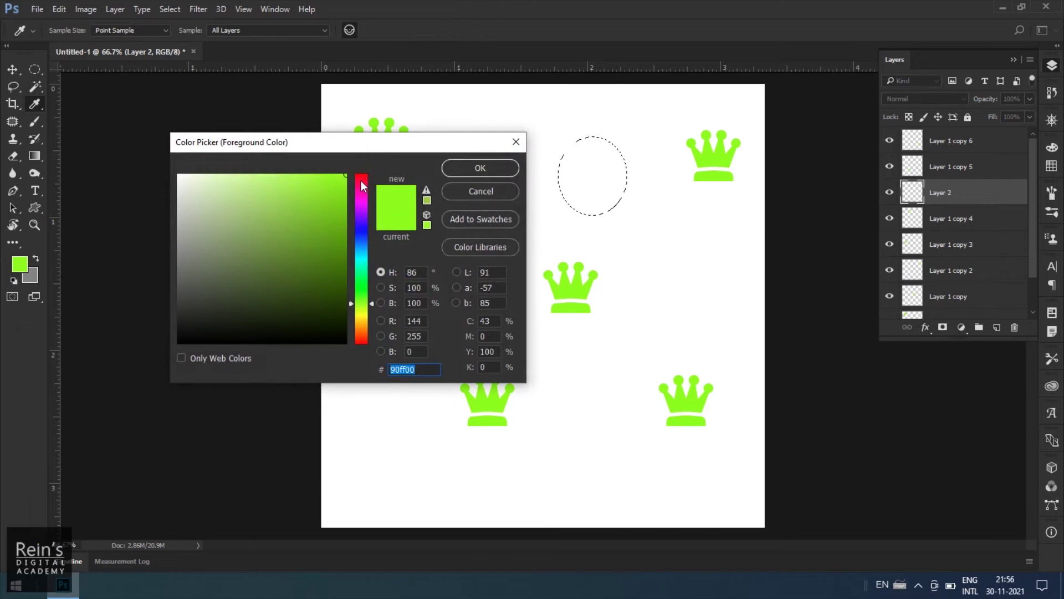
text(ff0000)
click(508, 164)
key(alt+BackSpace)
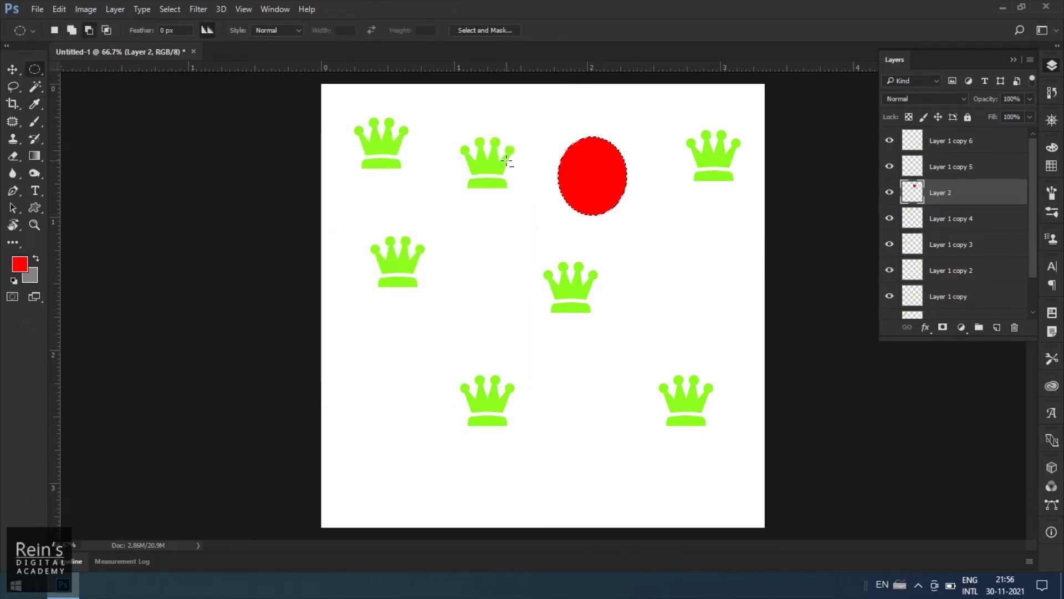
key(ctrl+d)
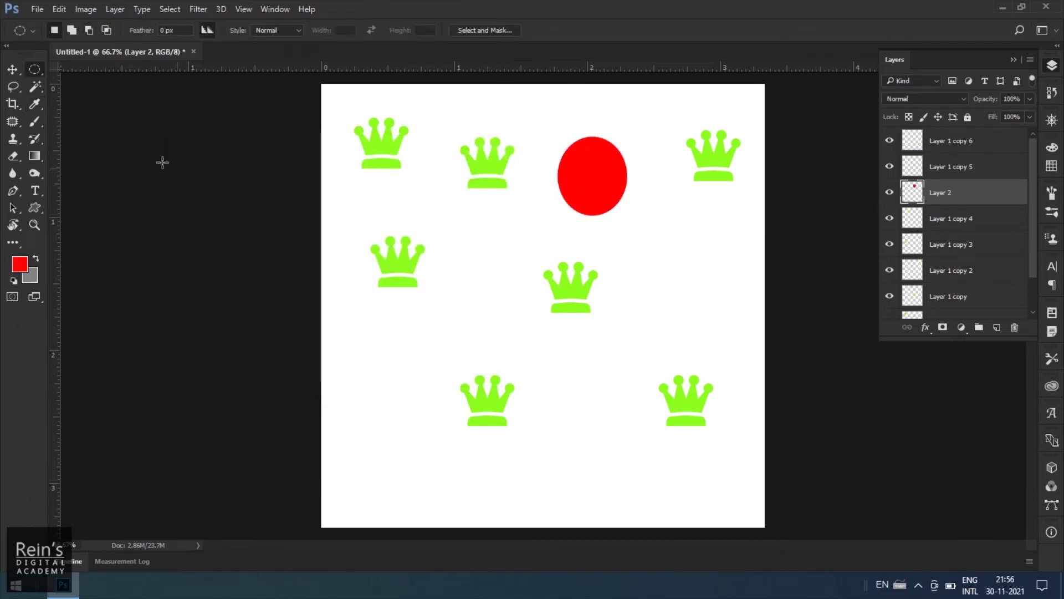
Step: Turn on the Move tool's transform controls, pick two crowns and the red ellipse, and toggle the controls off and on
click(13, 70)
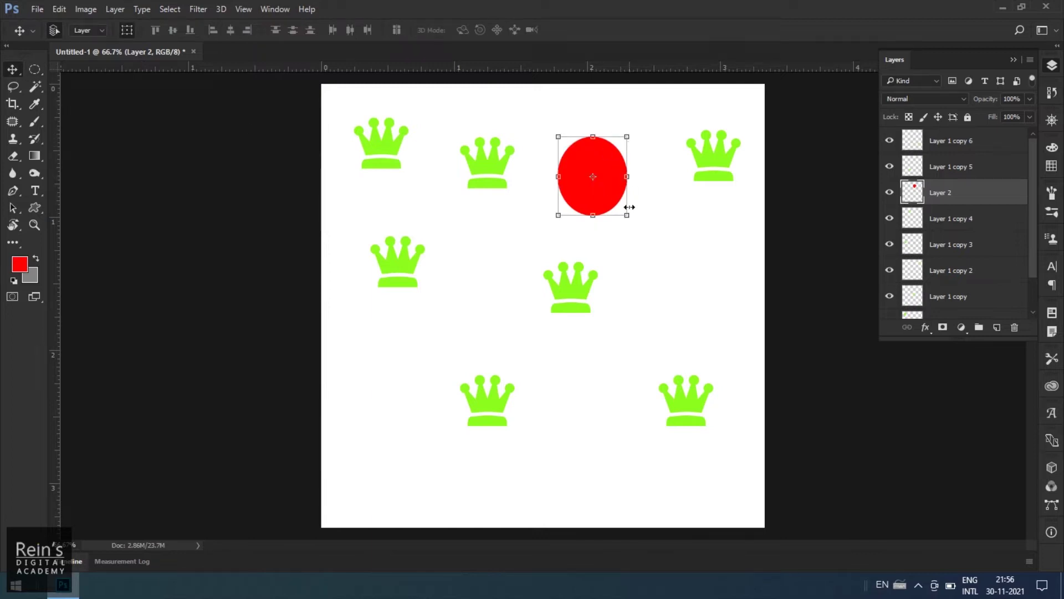
click(487, 168)
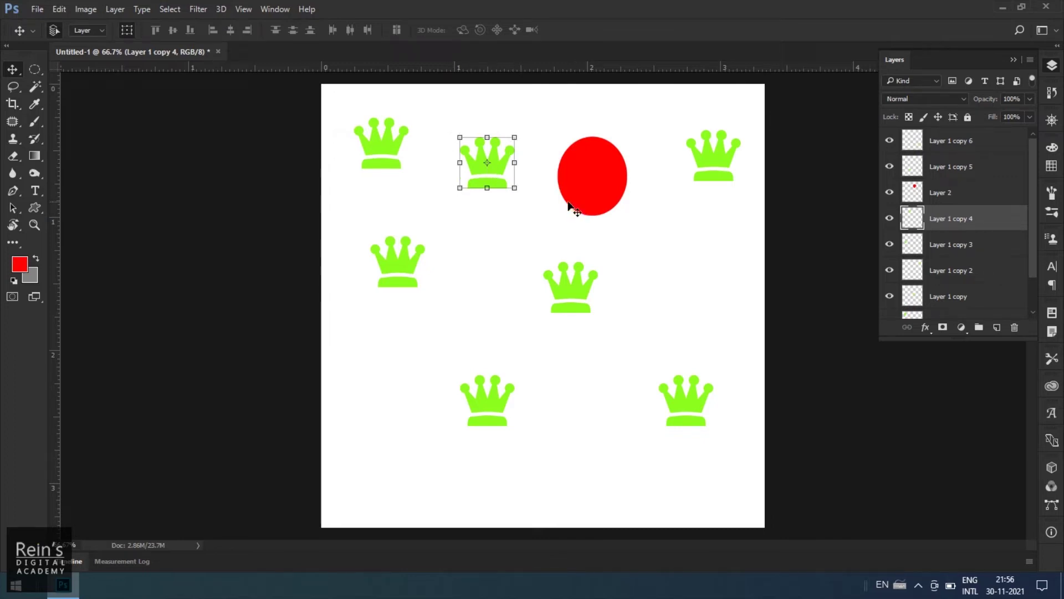
click(726, 163)
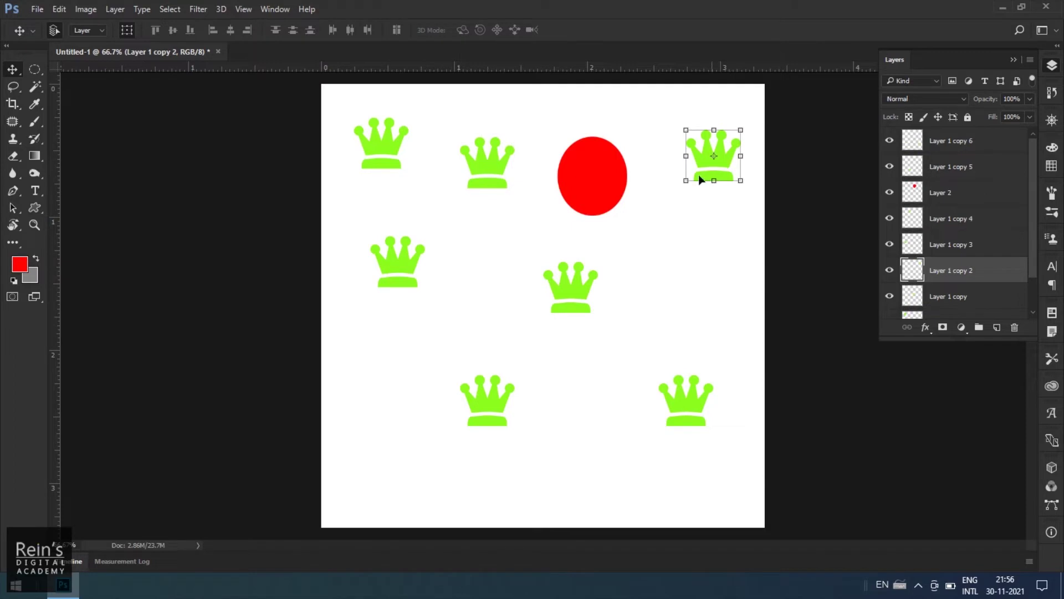
click(595, 177)
click(128, 29)
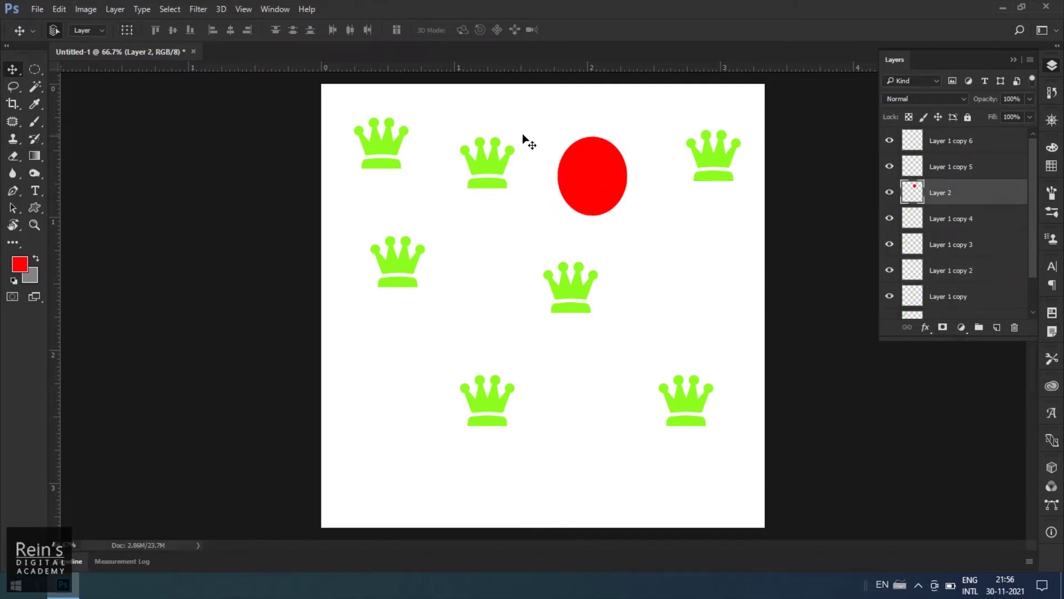
click(124, 33)
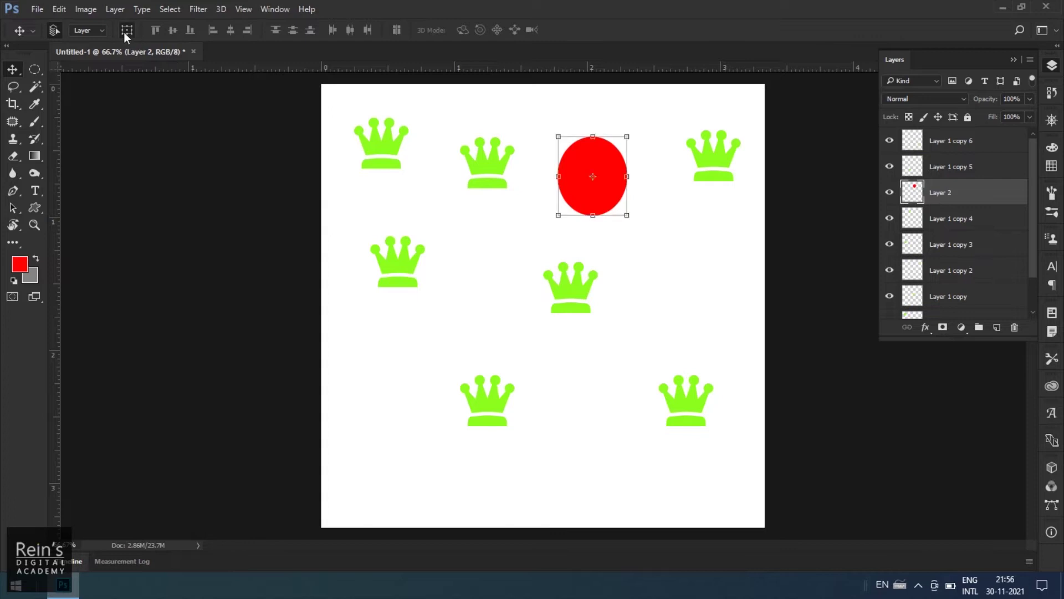
Step: Pick the Layer 1 copy 3, copy, copy 6 and copy 5 crowns with transform controls on, ending with Layer 1 copy 2
click(398, 265)
click(579, 296)
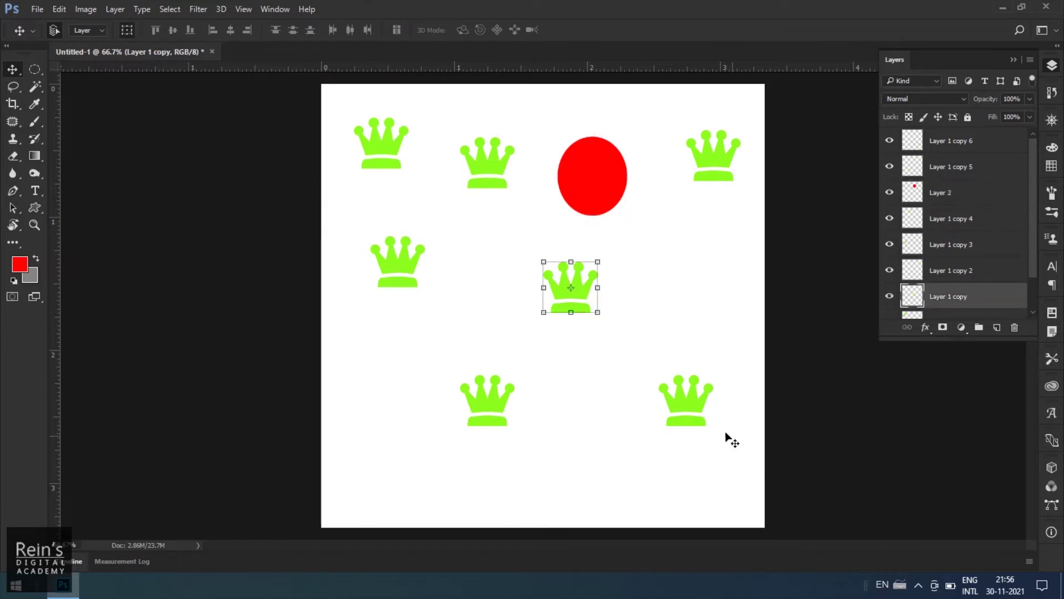
click(694, 408)
click(501, 413)
click(580, 294)
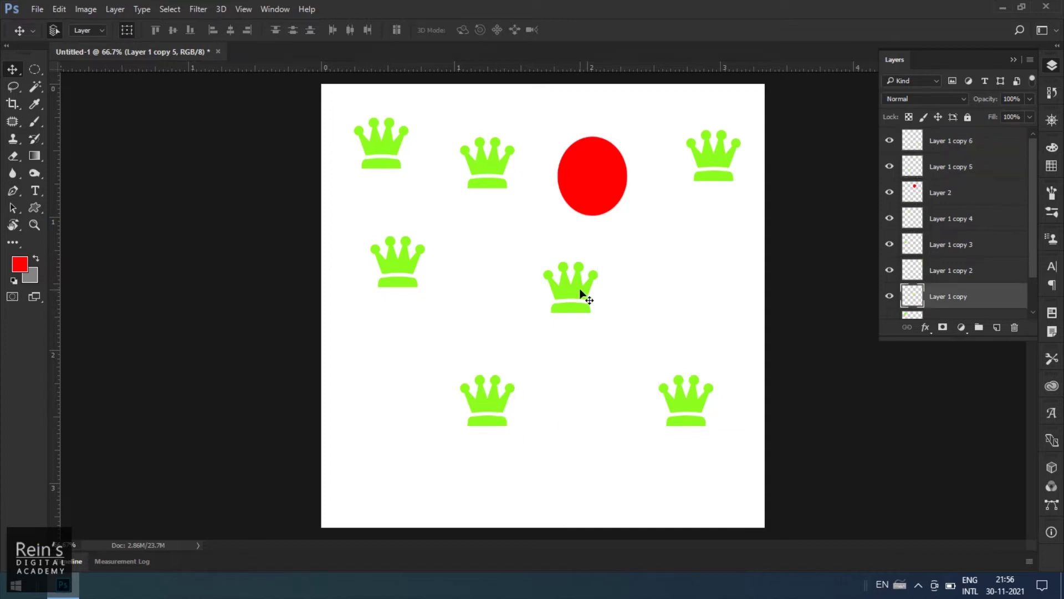
click(718, 166)
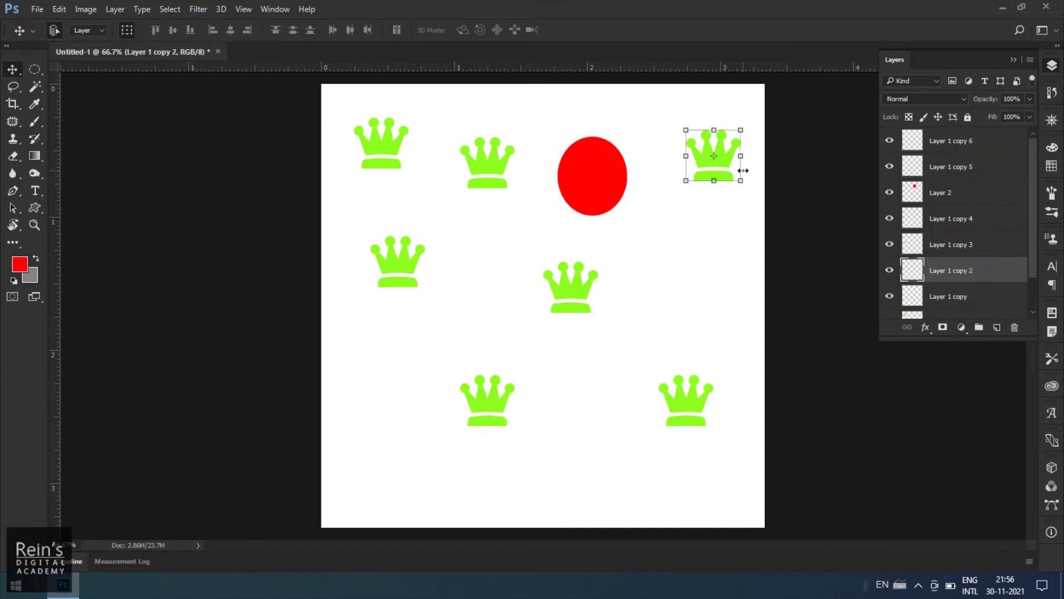
Step: Turn off the transform controls, and enlarge and rotate the red ellipse with Free Transform
click(127, 30)
click(581, 195)
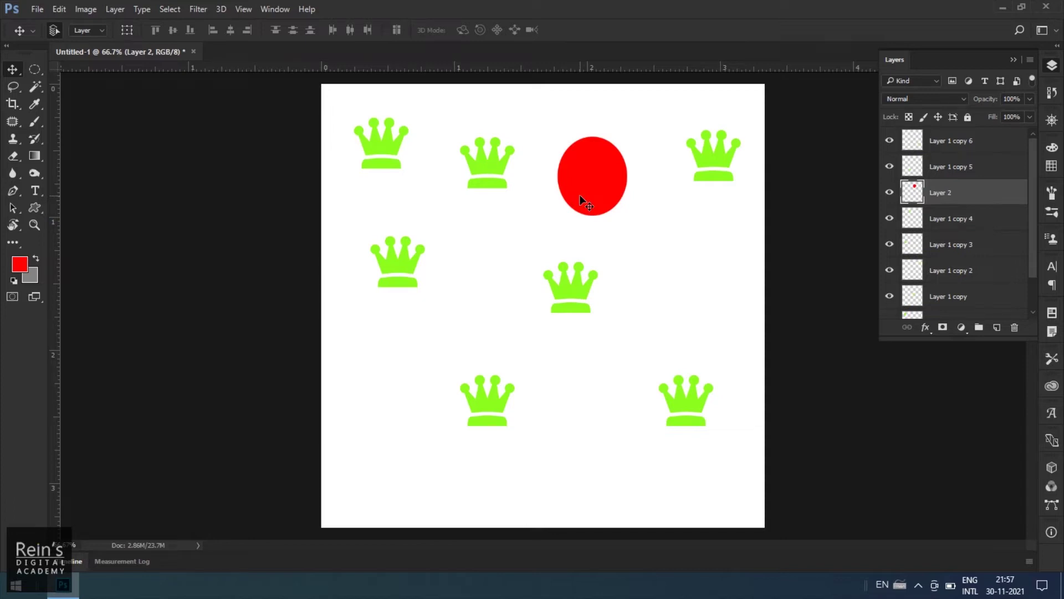
key(ctrl+t)
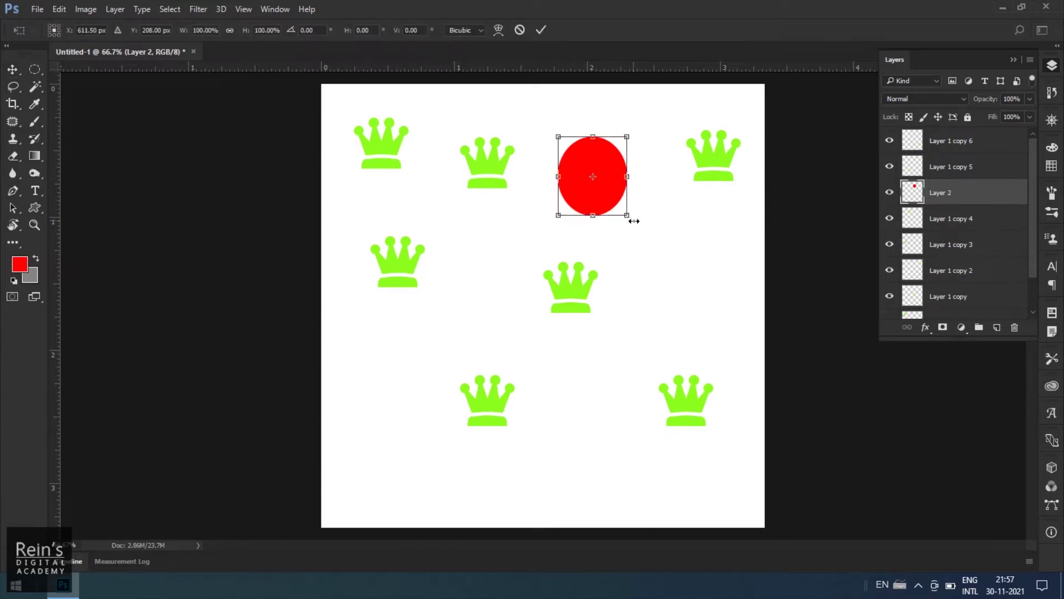
drag(608, 200, 699, 309)
drag(723, 205, 618, 203)
key(Return)
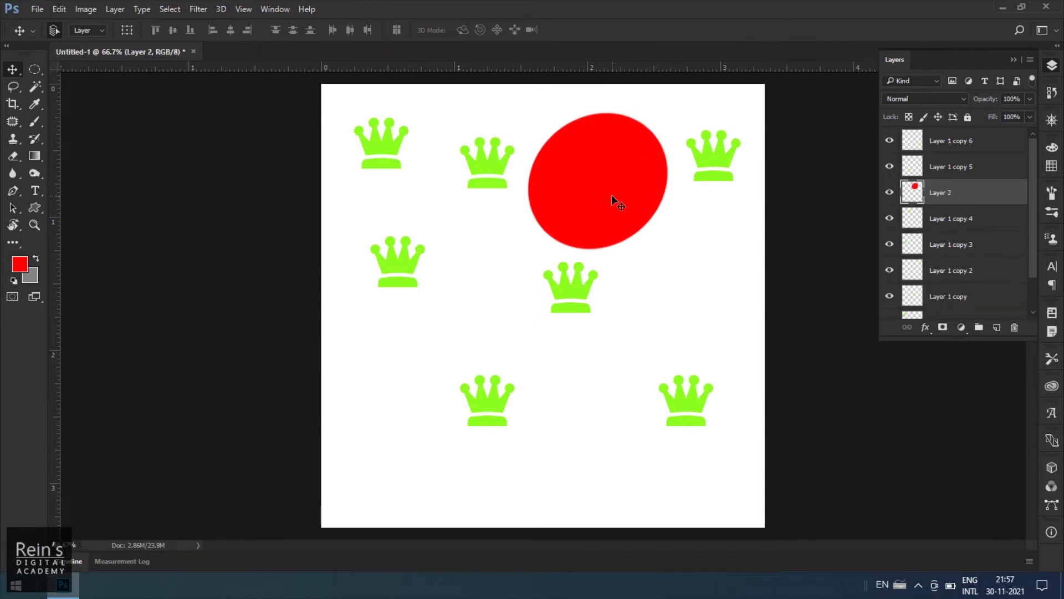
Step: Delete the red ellipse's layer and turn the transform controls back on
key(Delete)
click(124, 30)
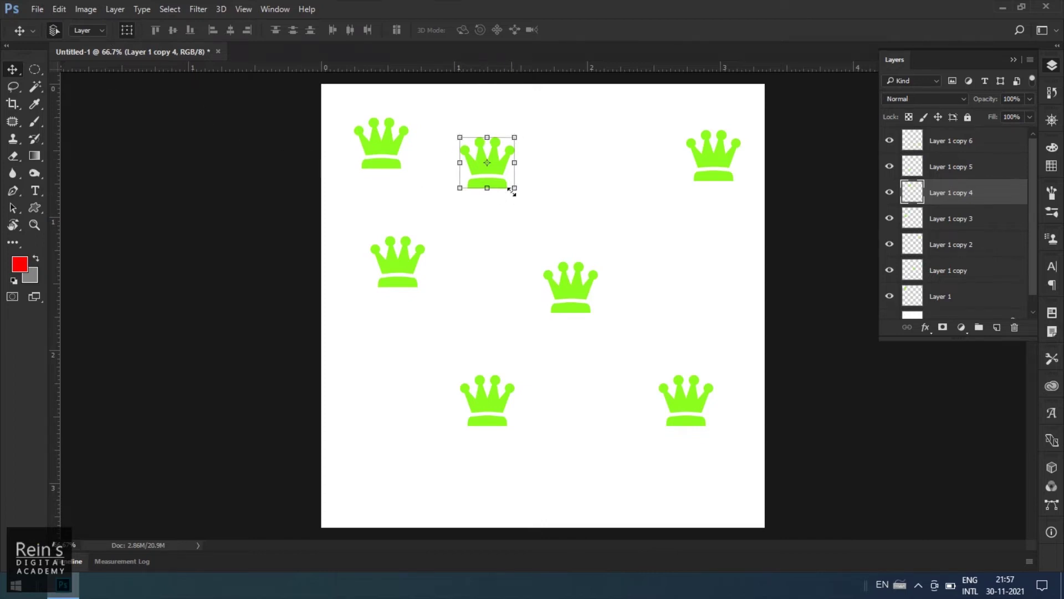
Step: Try scaling the Layer 1 copy crown to about 188% width and 169% height with a rotation of about 37°, and undo the transform
click(564, 282)
drag(599, 261, 623, 228)
drag(621, 273, 643, 273)
drag(664, 234, 679, 284)
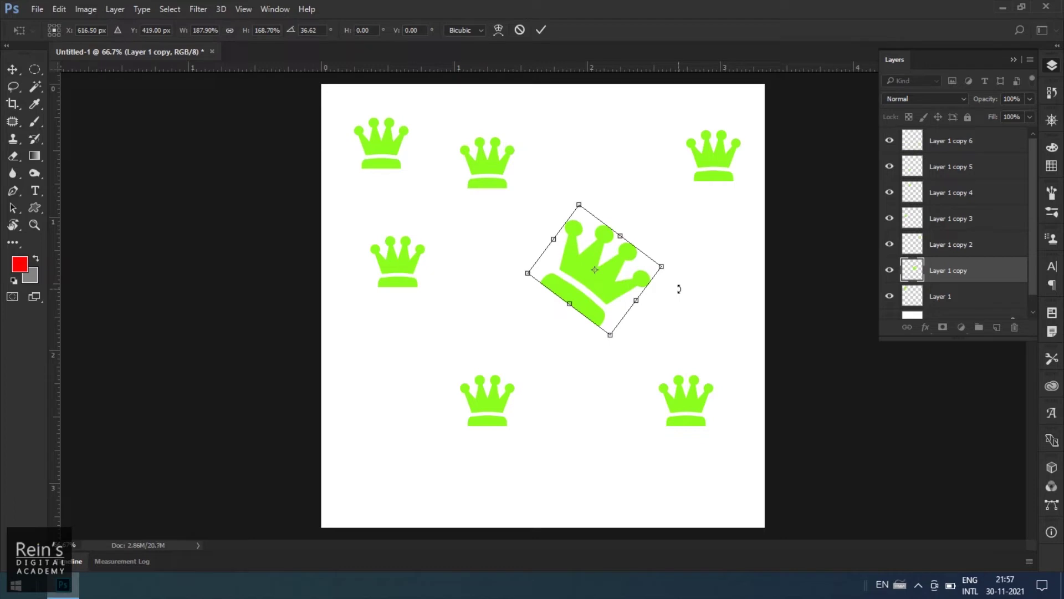
key(Return)
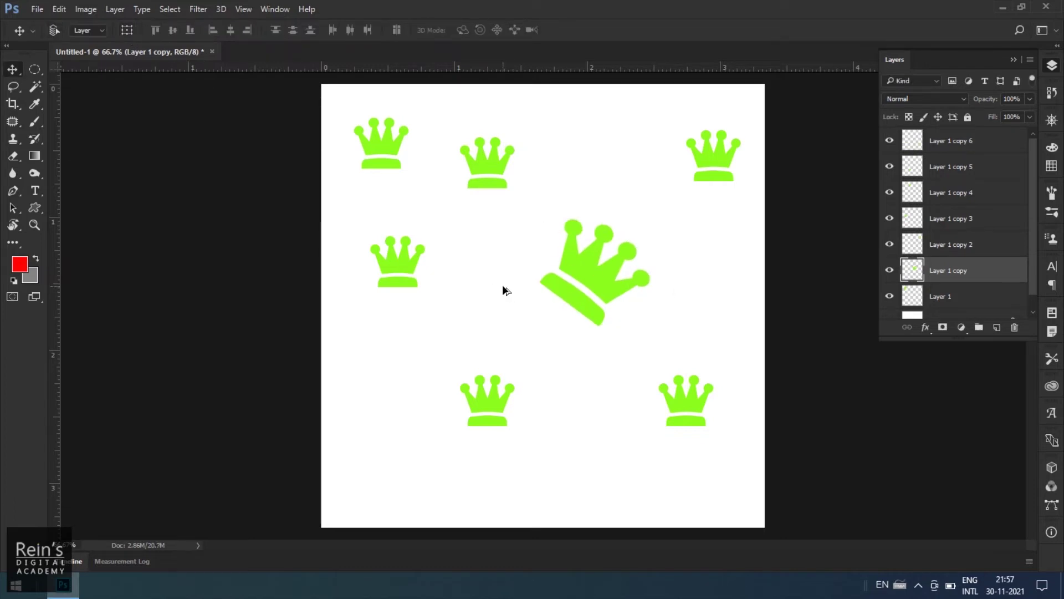
key(ctrl+z)
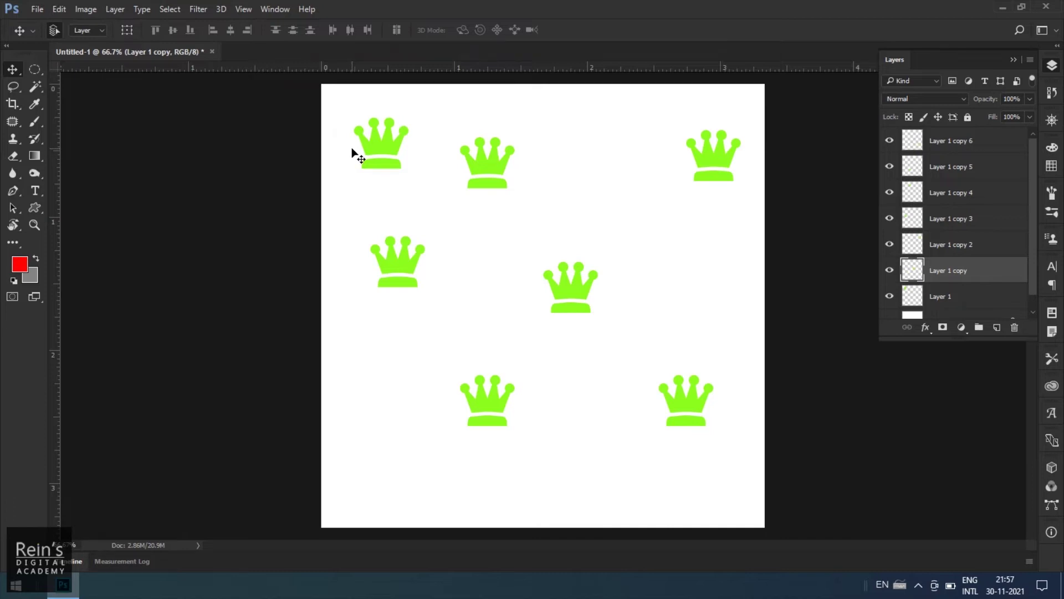
Step: Select all seven crowns together on the canvas, adding them to the selection one after another
click(381, 158)
shift+click(503, 179)
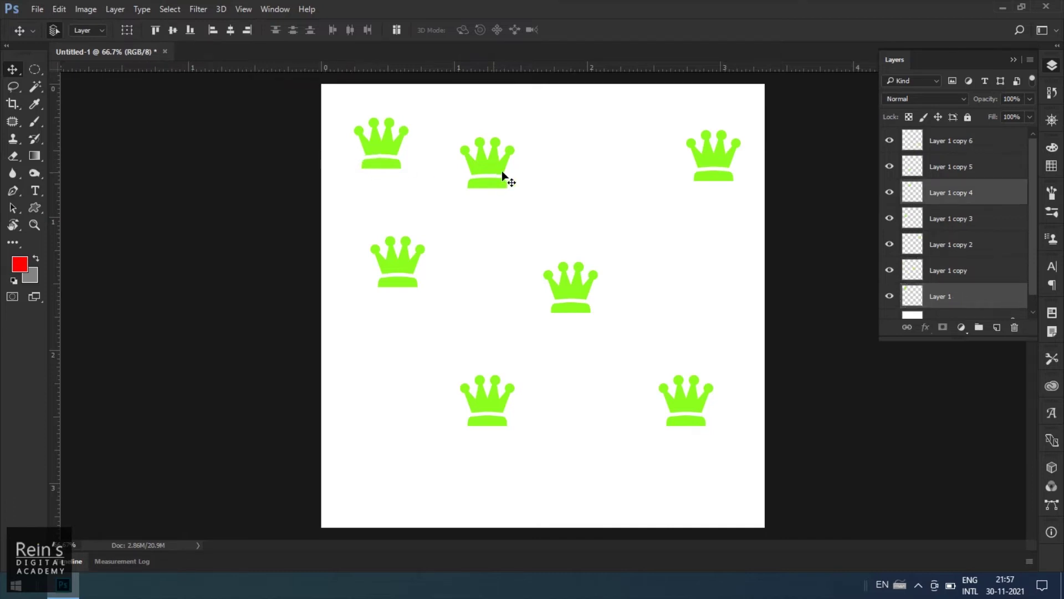
shift+click(726, 163)
shift+click(572, 301)
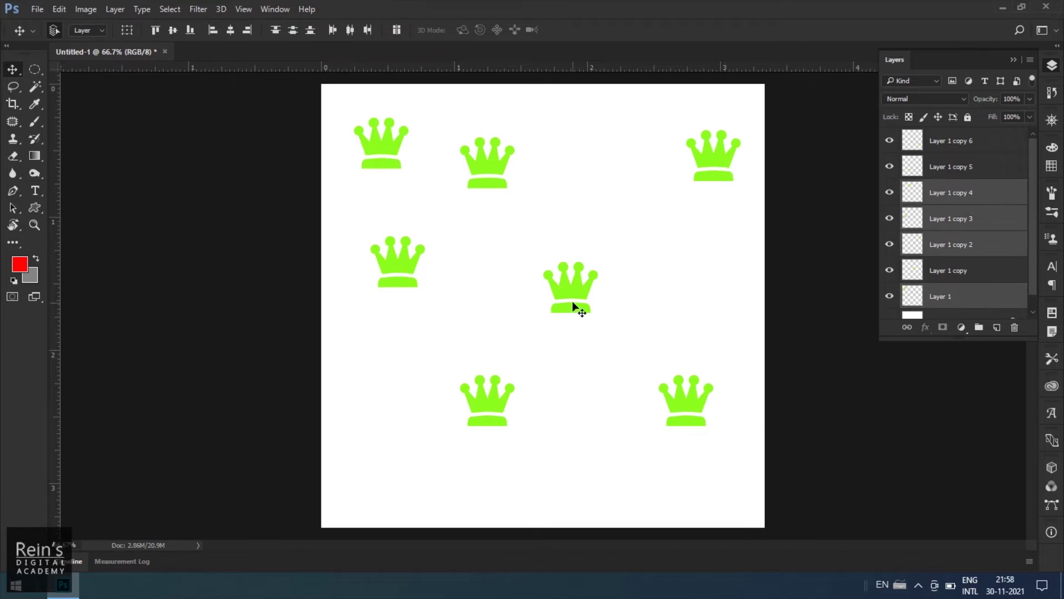
shift+click(674, 403)
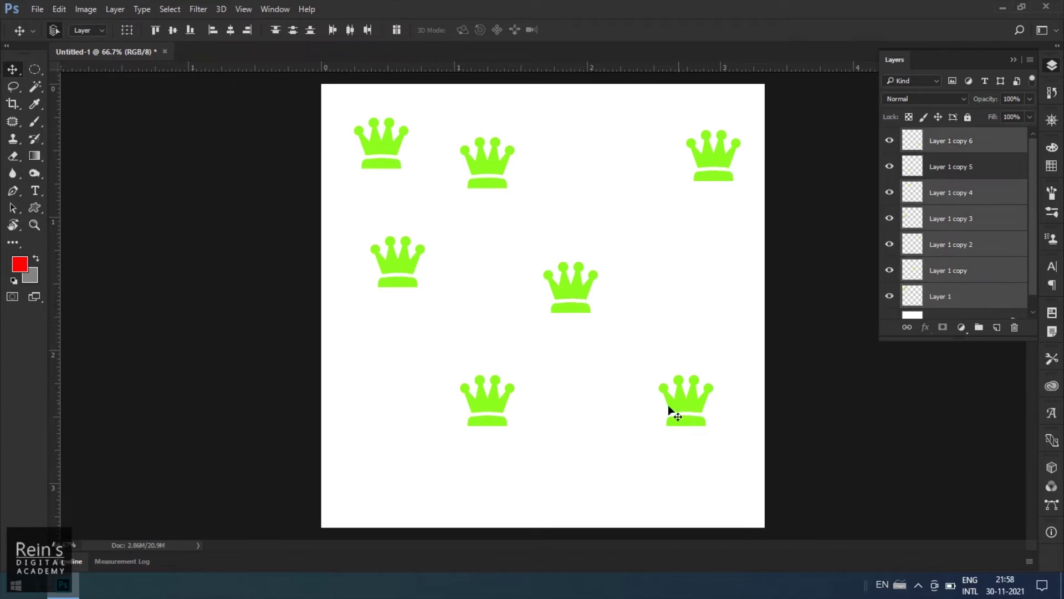
shift+click(490, 410)
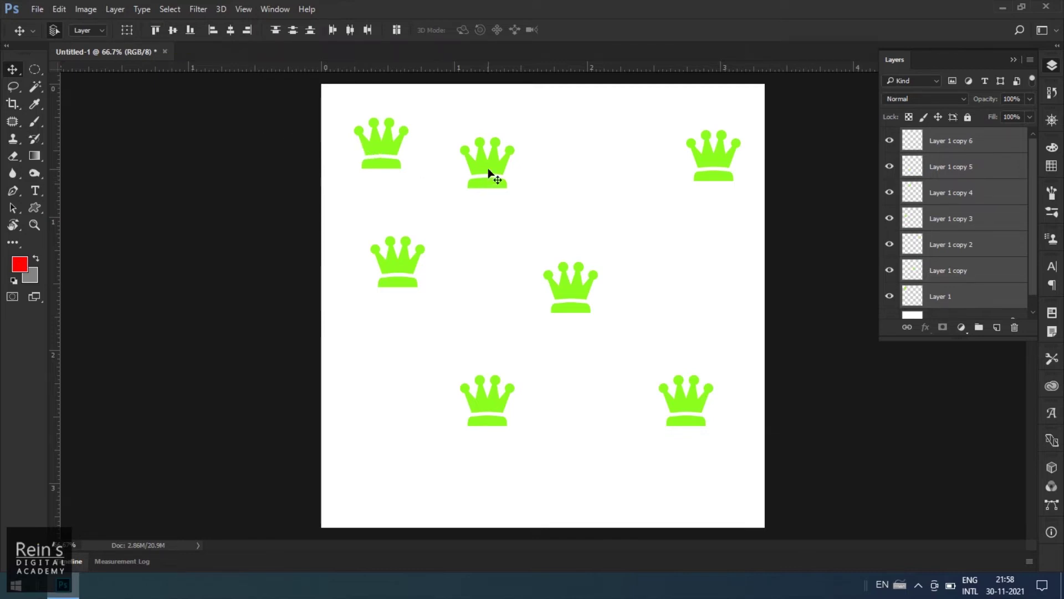
Step: Try aligning the top edges of the Layer 1 and Layer 1 copy 4 crowns, and undo the alignment
click(536, 212)
click(391, 150)
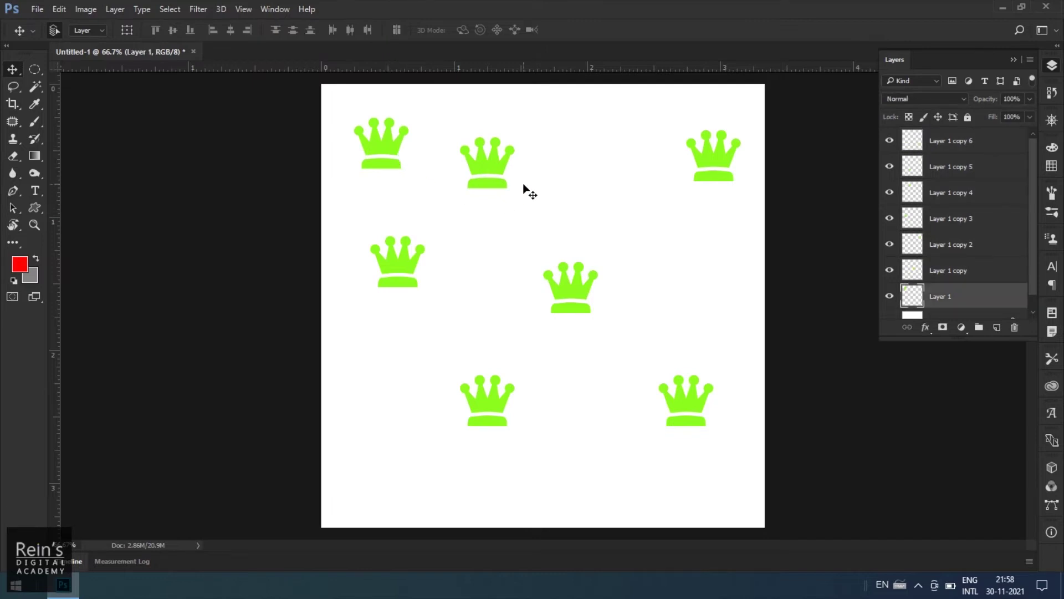
shift+click(501, 173)
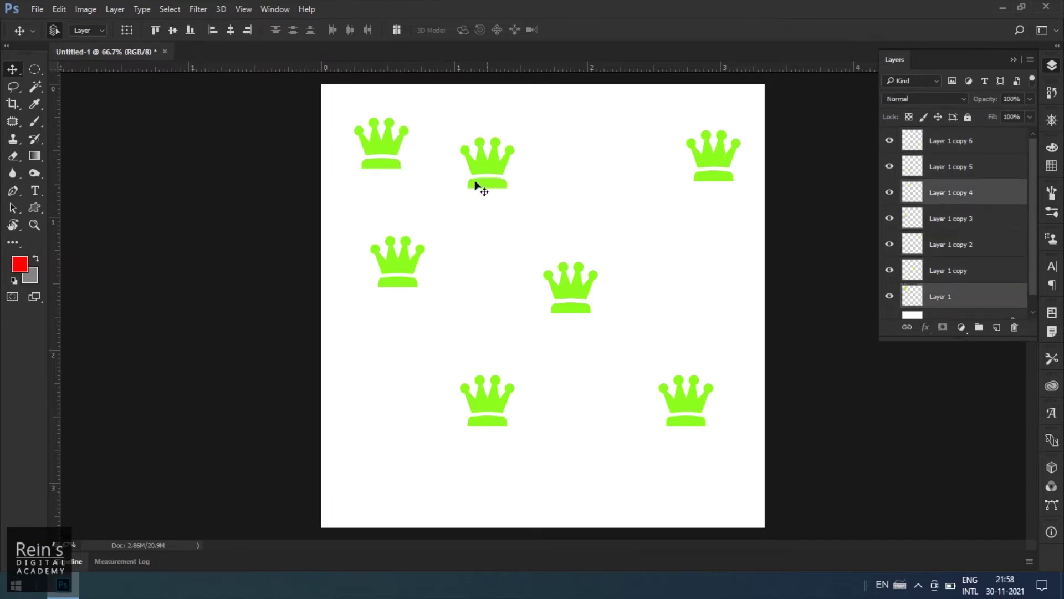
click(155, 31)
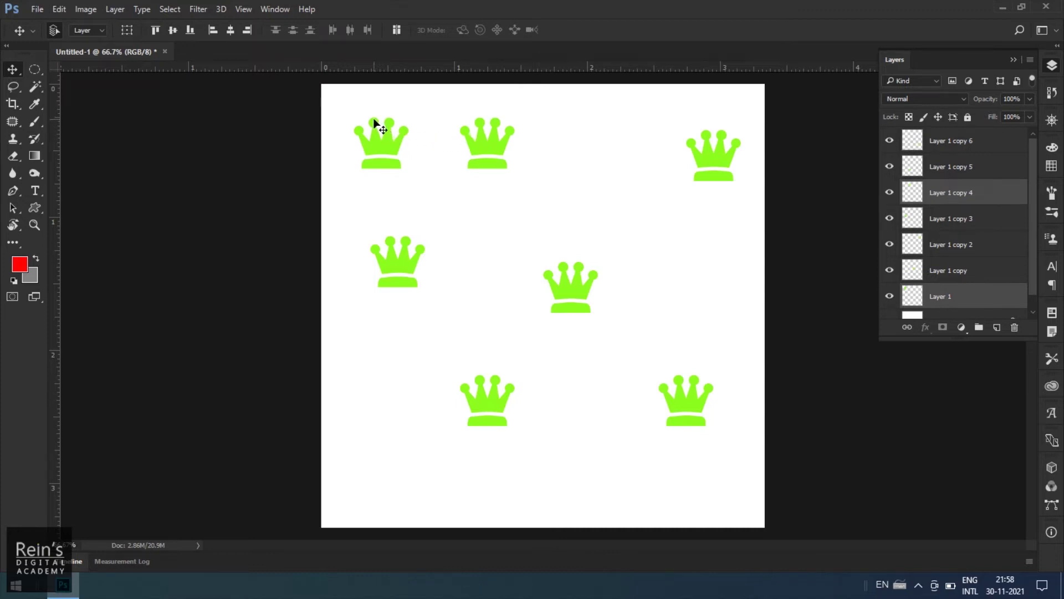
key(ctrl)
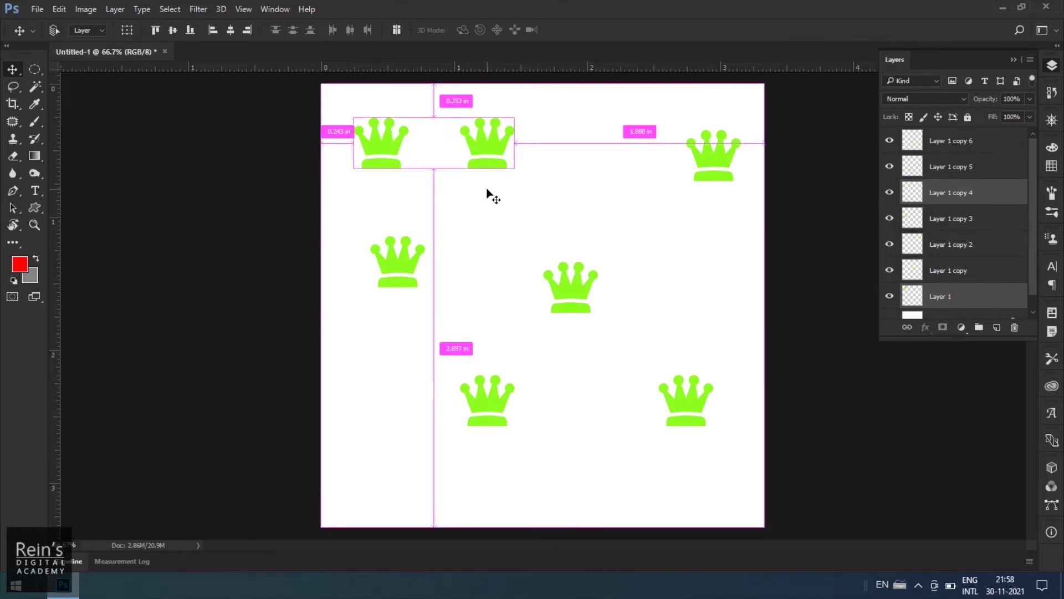
key(shift+Down)
key(shift+Down)
key(shift+Down)
key(shift+Down)
key(shift+Down)
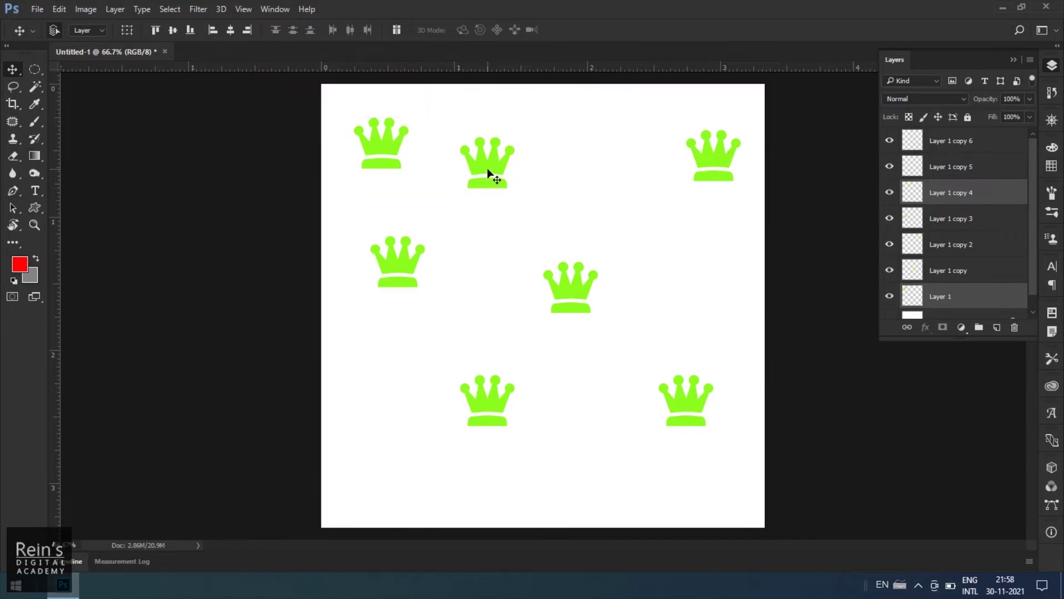
key(ctrl+t)
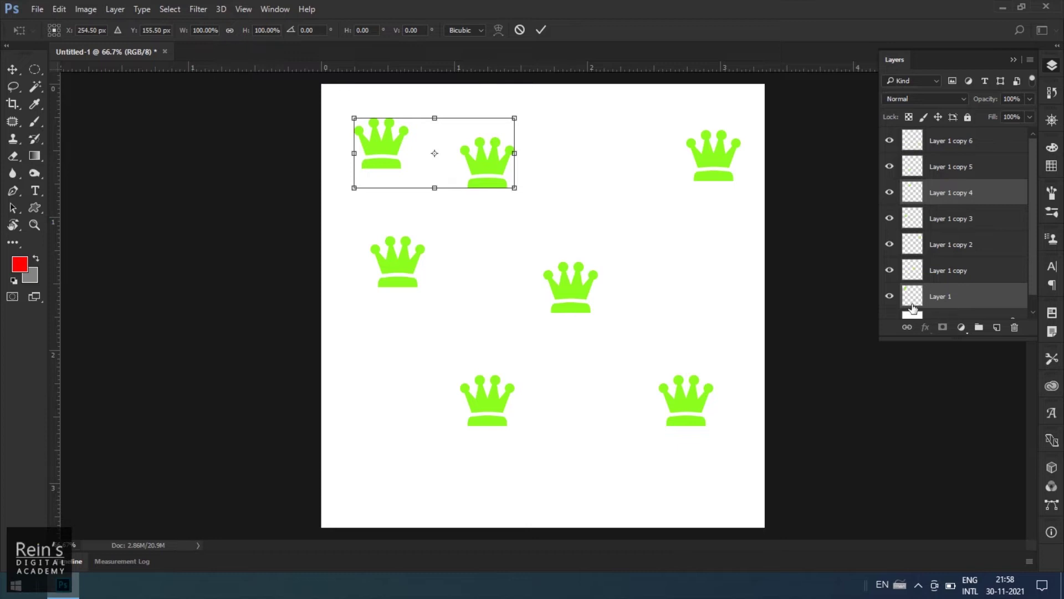
click(520, 30)
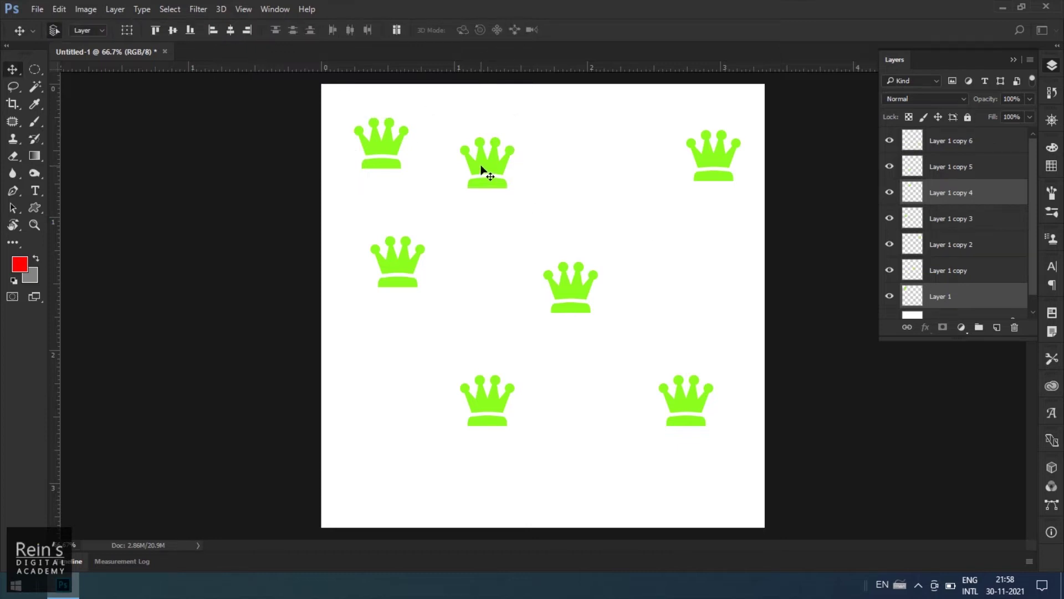
key(ctrl+t)
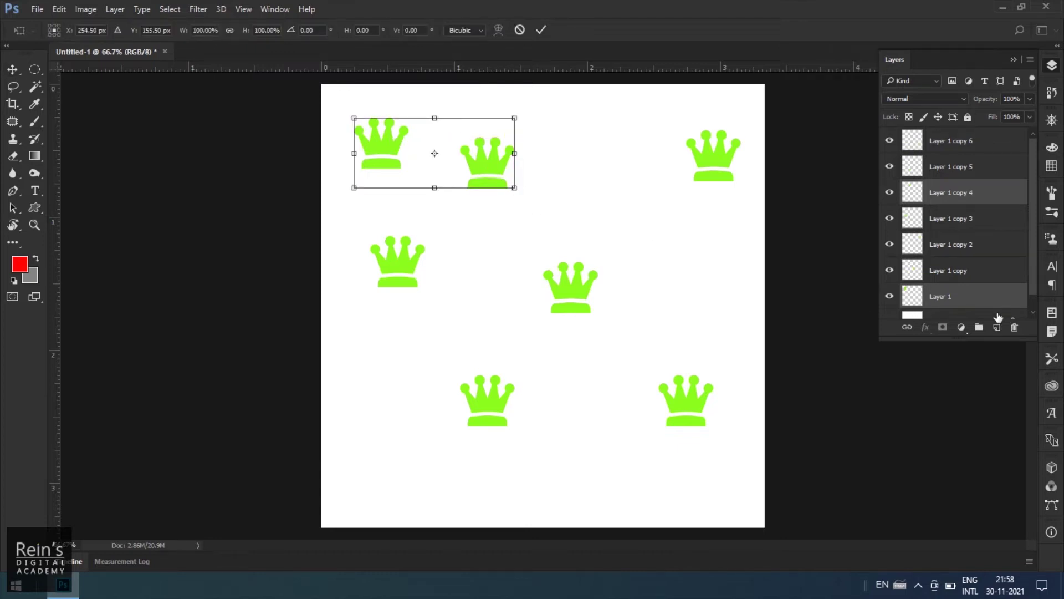
click(521, 30)
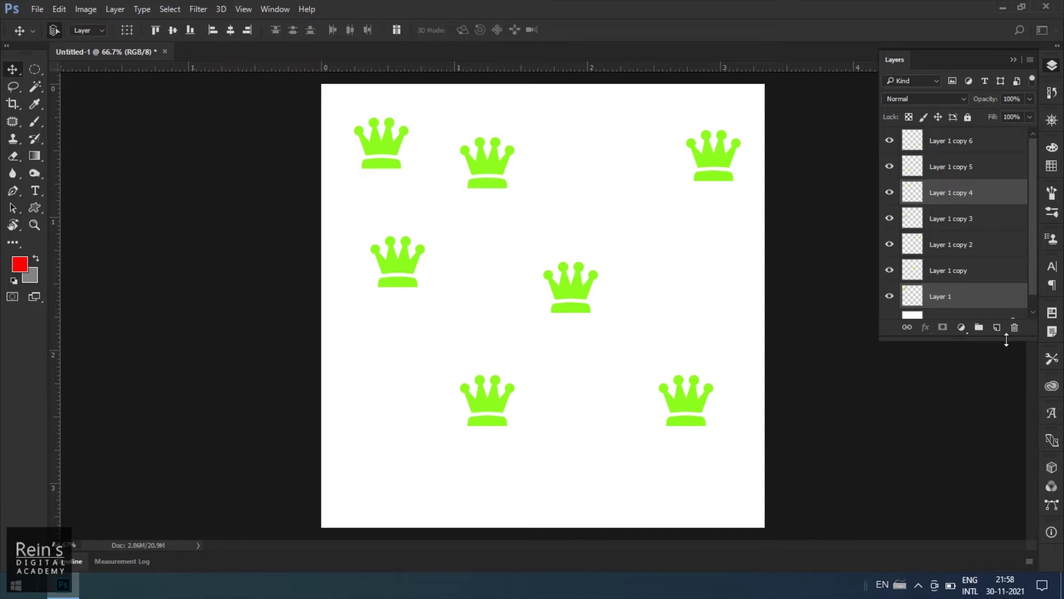
Step: Enlarge the Layer 1 copy 4 crown with Free Transform from its lower-right corner to about 0.7 in wide
click(945, 300)
click(952, 195)
key(ctrl+t)
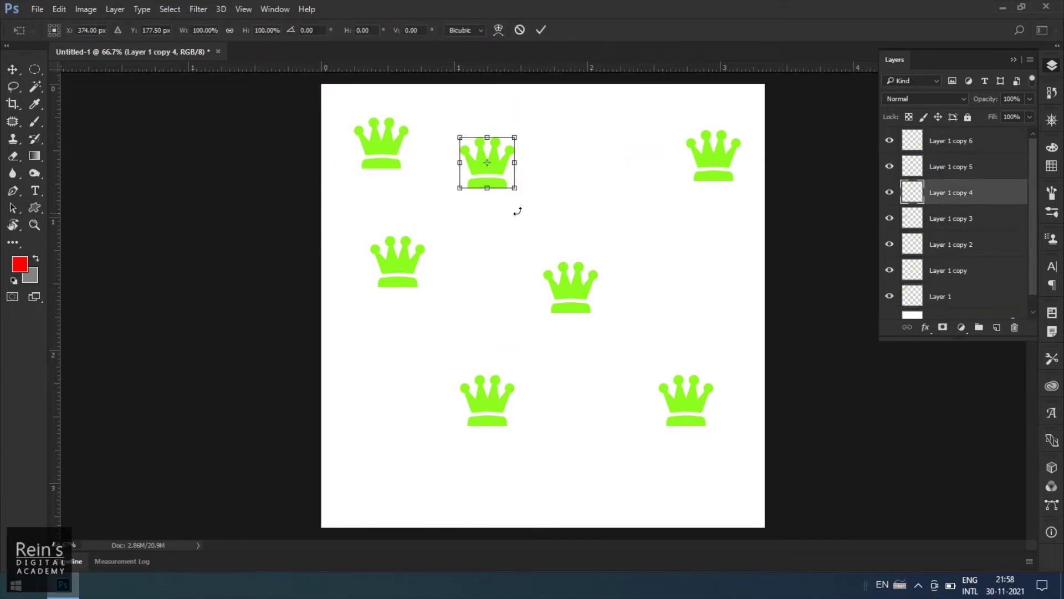
drag(515, 188, 556, 228)
key(Return)
Step: Align the Layer 1 crown with the enlarged crown by top edges, by bottom edges, and finally by vertical centers
click(387, 150)
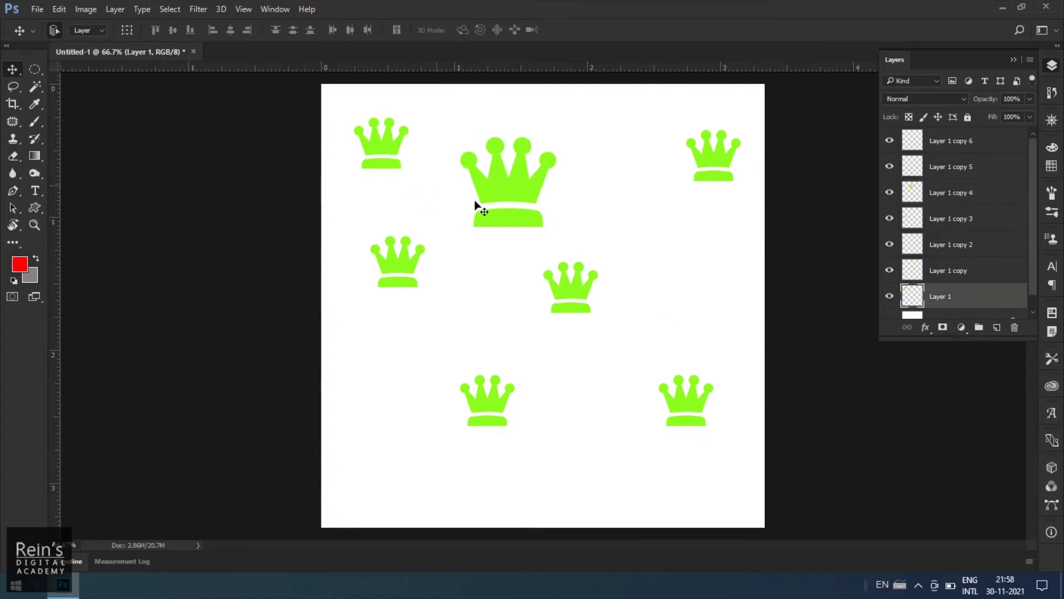
shift+click(506, 193)
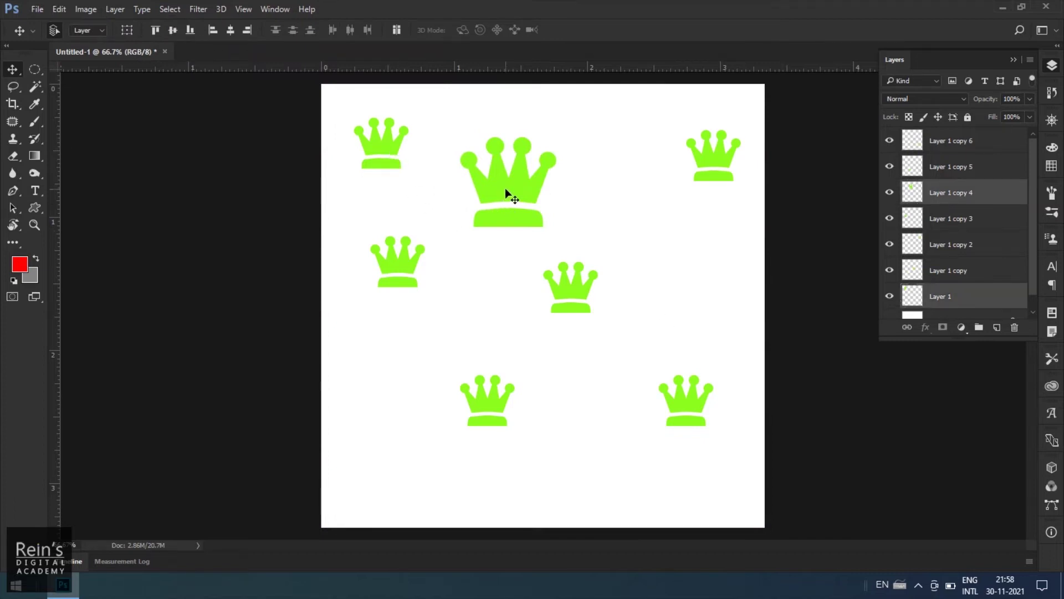
click(156, 33)
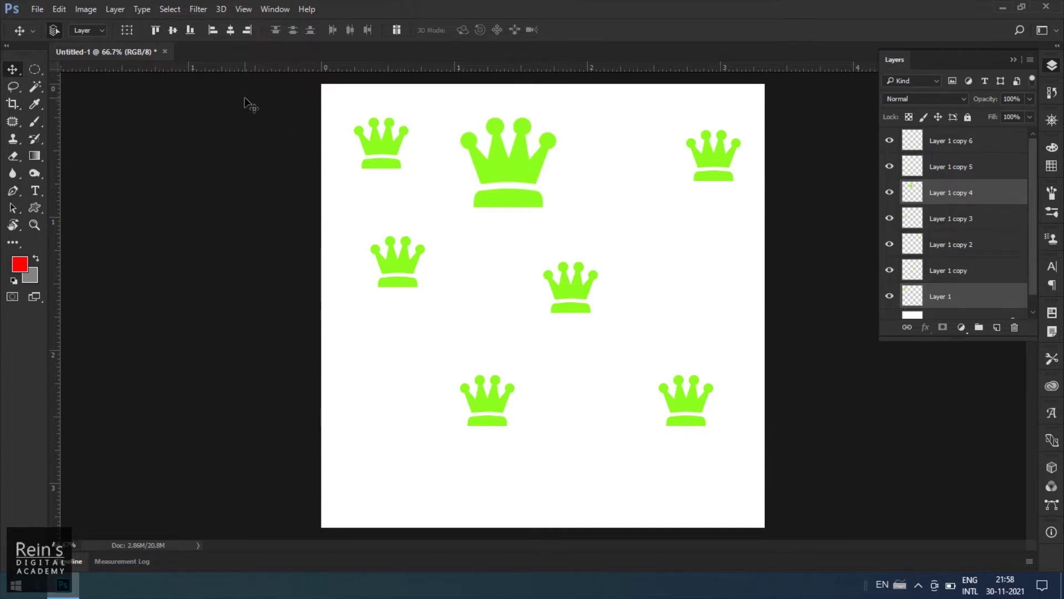
click(191, 31)
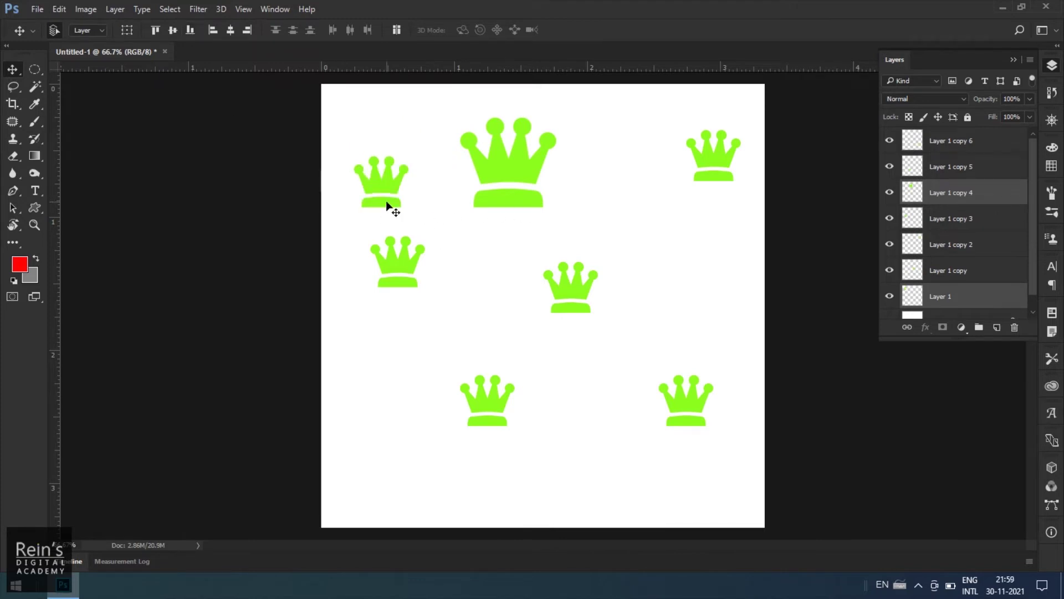
click(172, 31)
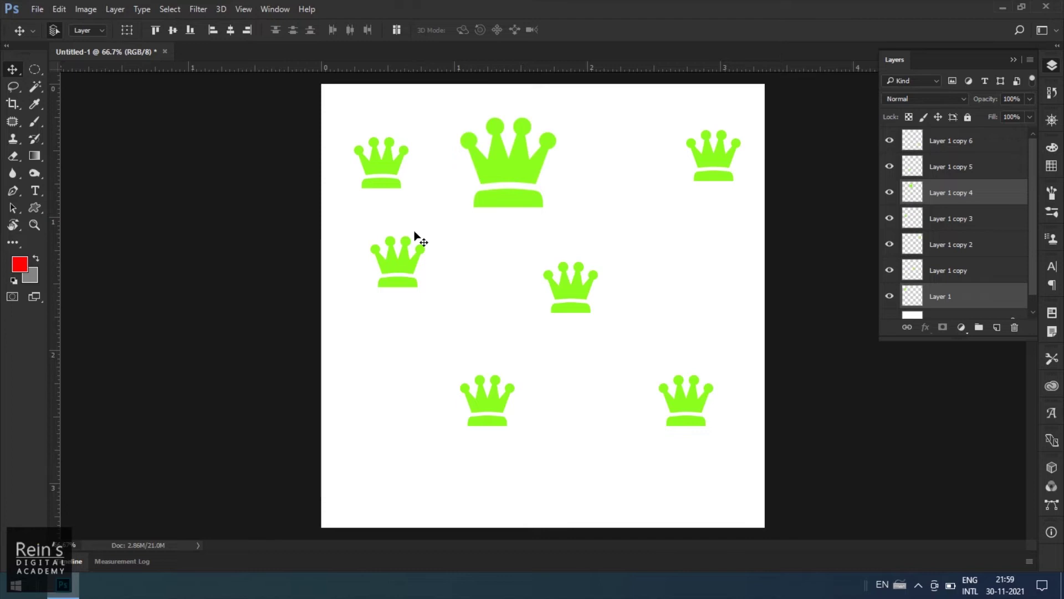
Step: Try aligning the left edges of the Layer 1 and Layer 1 copy 3 crowns, and undo the alignment
click(411, 269)
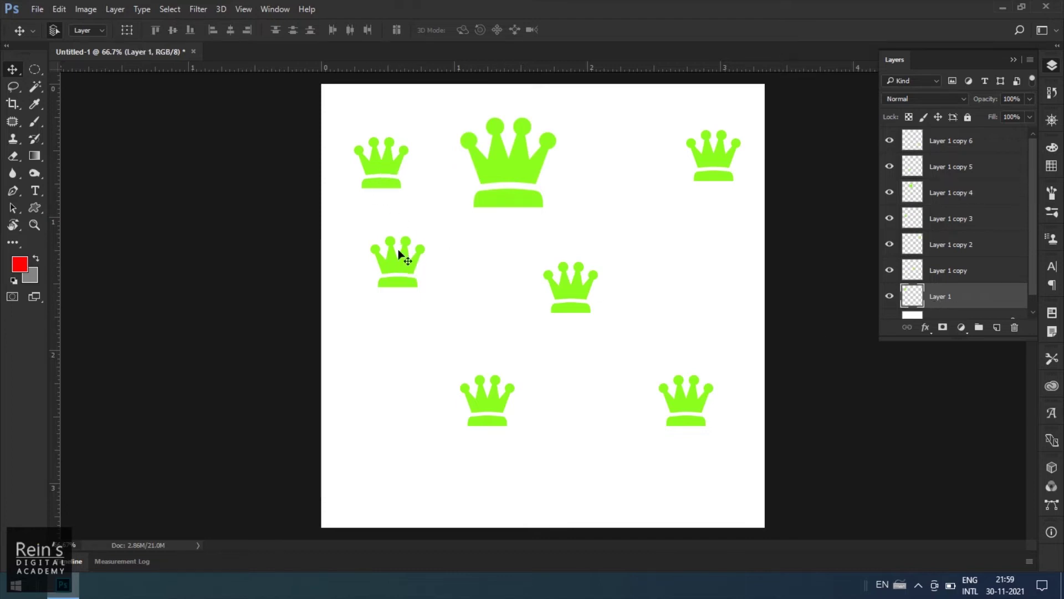
shift+click(408, 269)
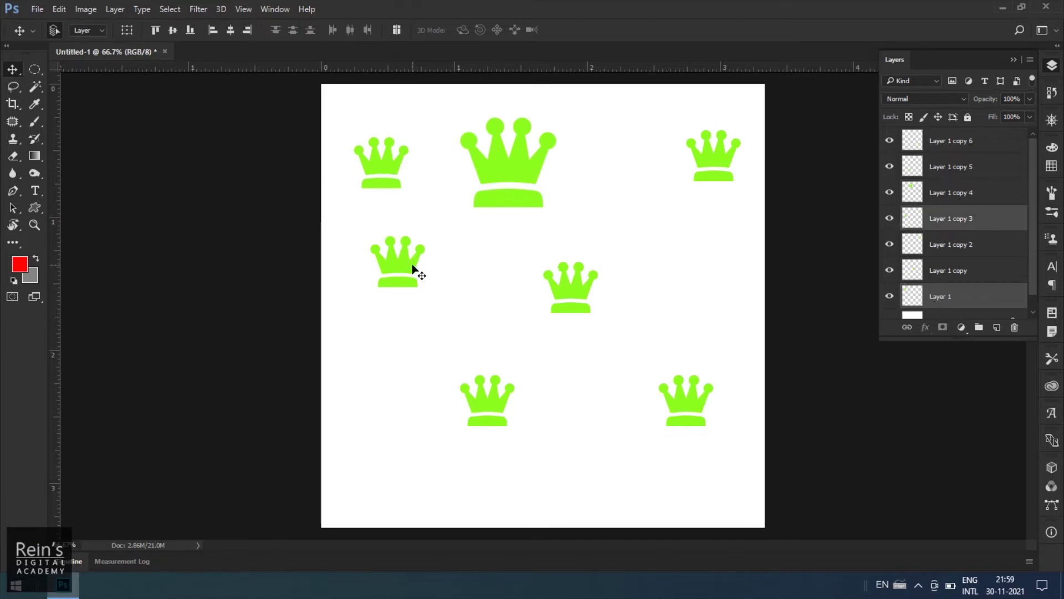
click(211, 31)
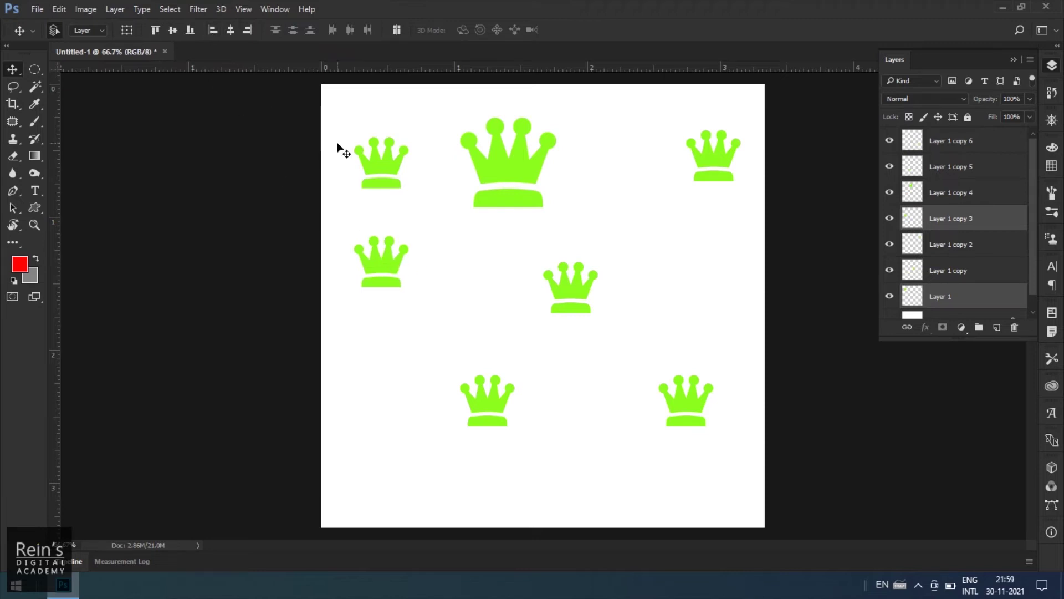
key(ctrl+z)
Step: Align the Layer 1 copy 3 crown with the enlarged crown by right edges, by left edges, and finally by horizontal centers
click(524, 192)
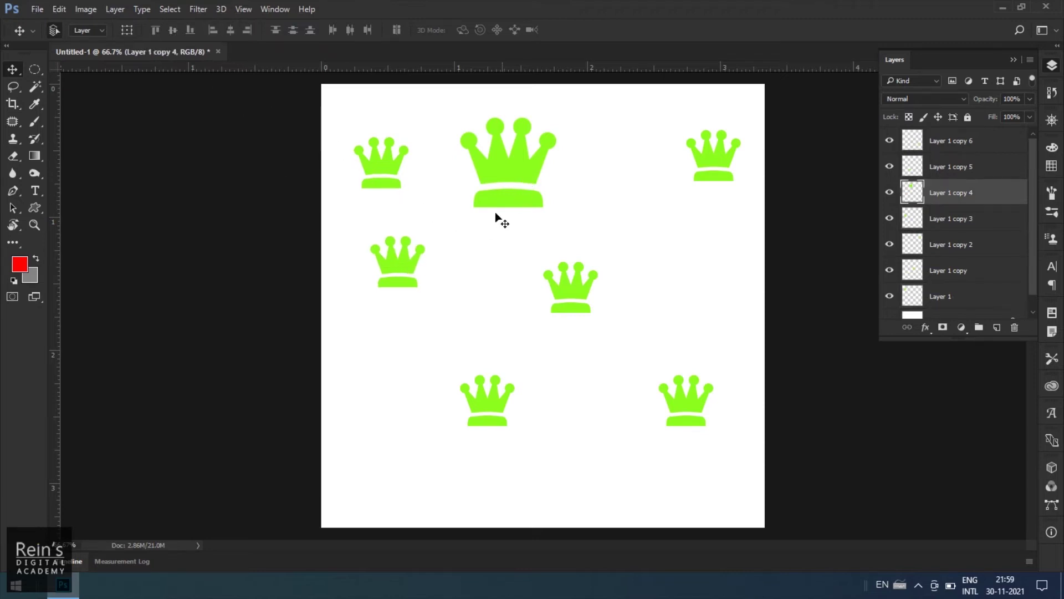
shift+click(413, 272)
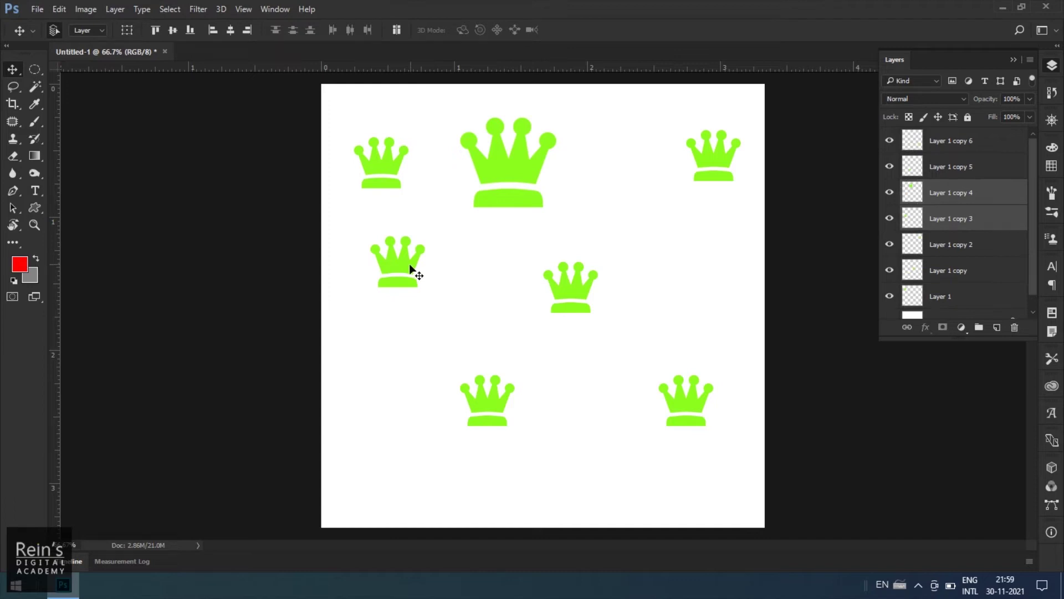
click(246, 31)
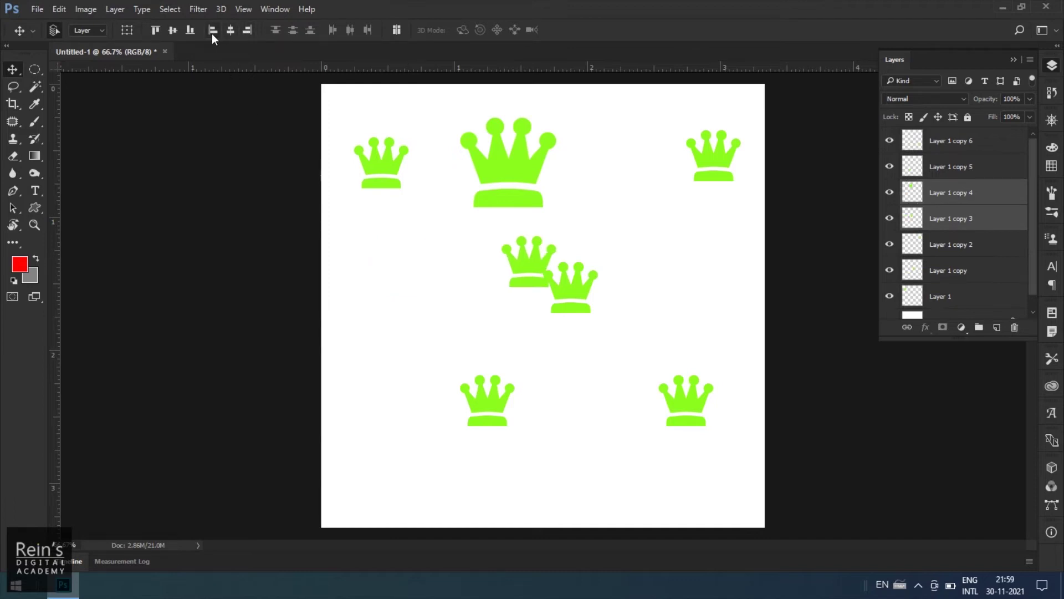
click(212, 34)
click(231, 30)
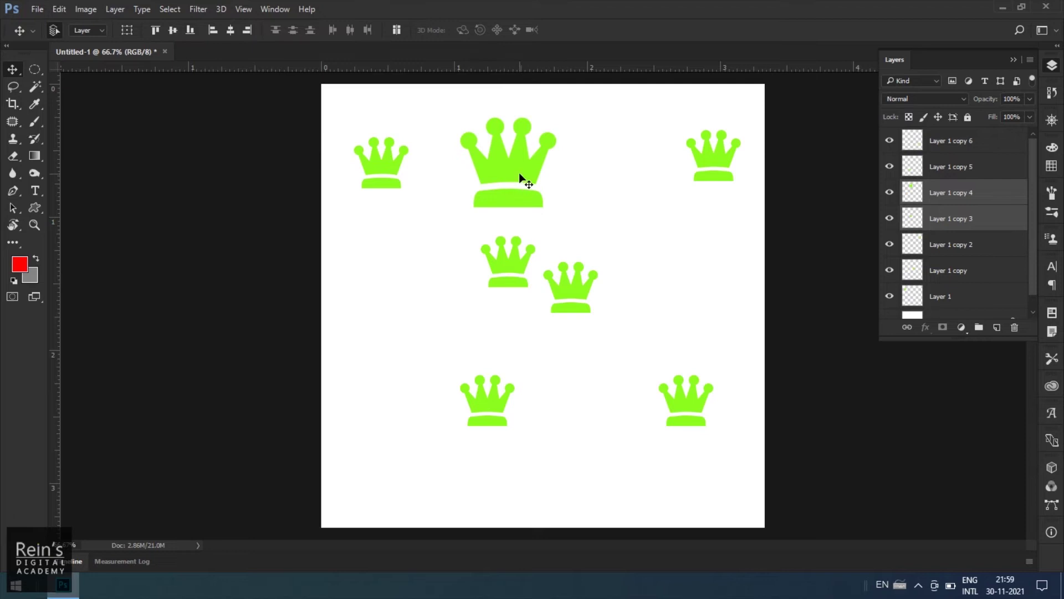
Step: Delete the enlarged crown's layer and reposition the two middle and two lower crowns into a scattered layout
ctrl+click(942, 218)
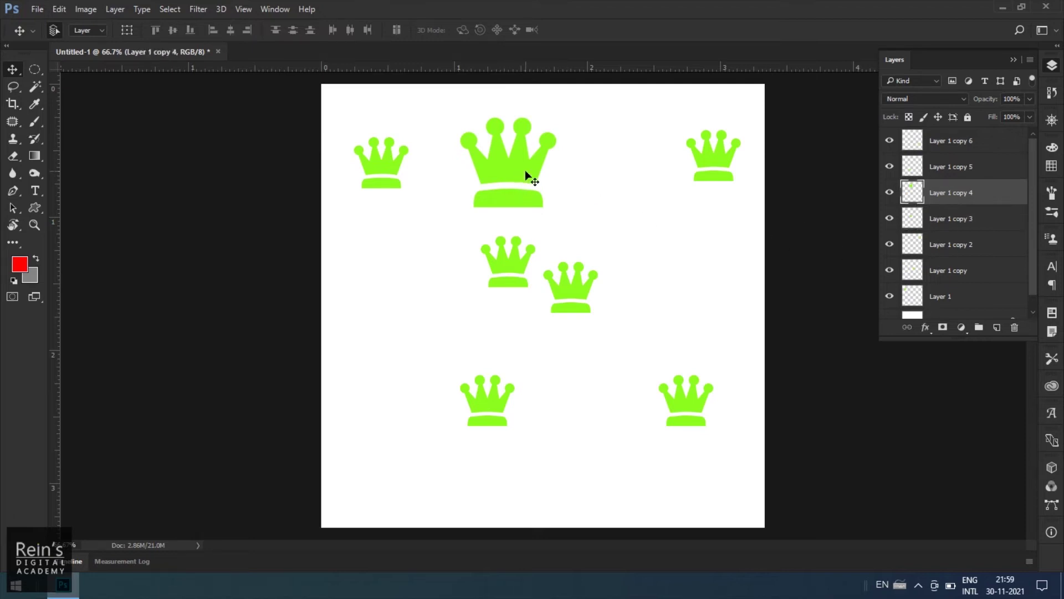
key(Delete)
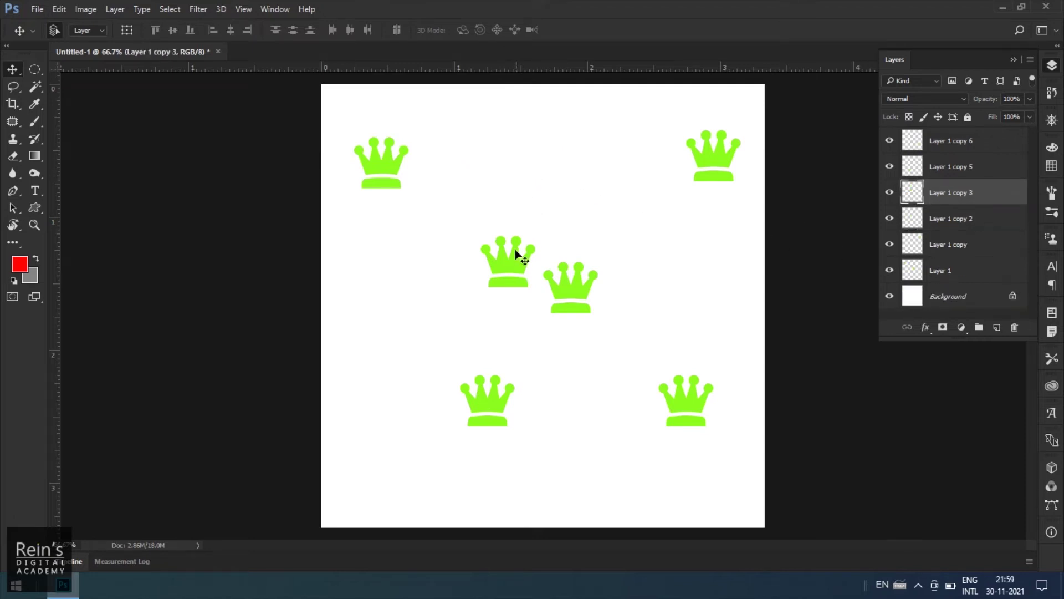
drag(511, 260, 439, 260)
drag(574, 296, 601, 270)
drag(493, 409, 512, 395)
drag(686, 411, 676, 417)
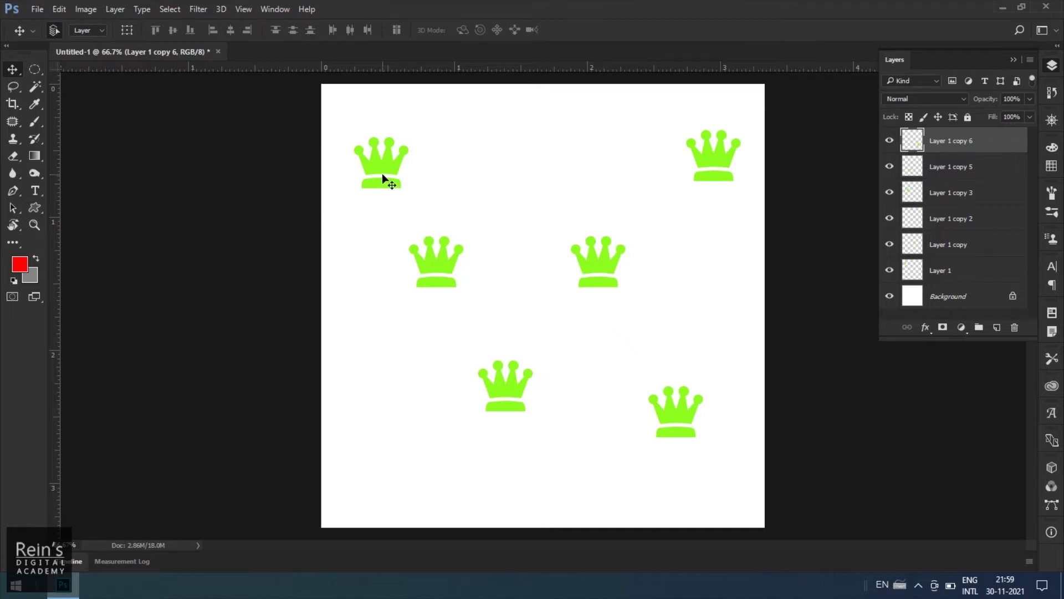
Step: Align all six crown layers by vertical centers and distribute them evenly by horizontal centers, redoing the distribution once
shift+click(992, 271)
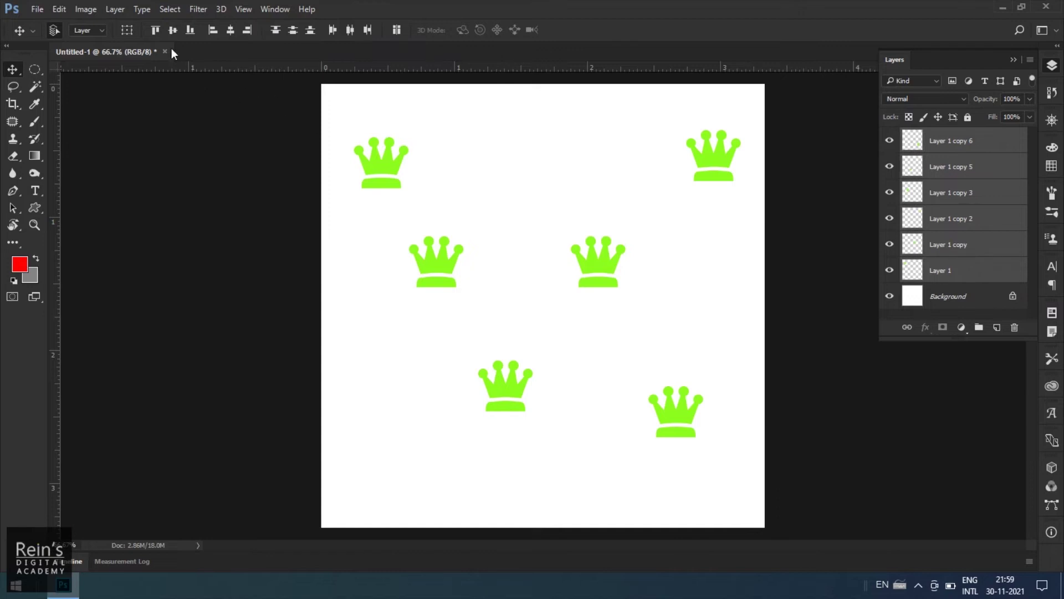
click(173, 32)
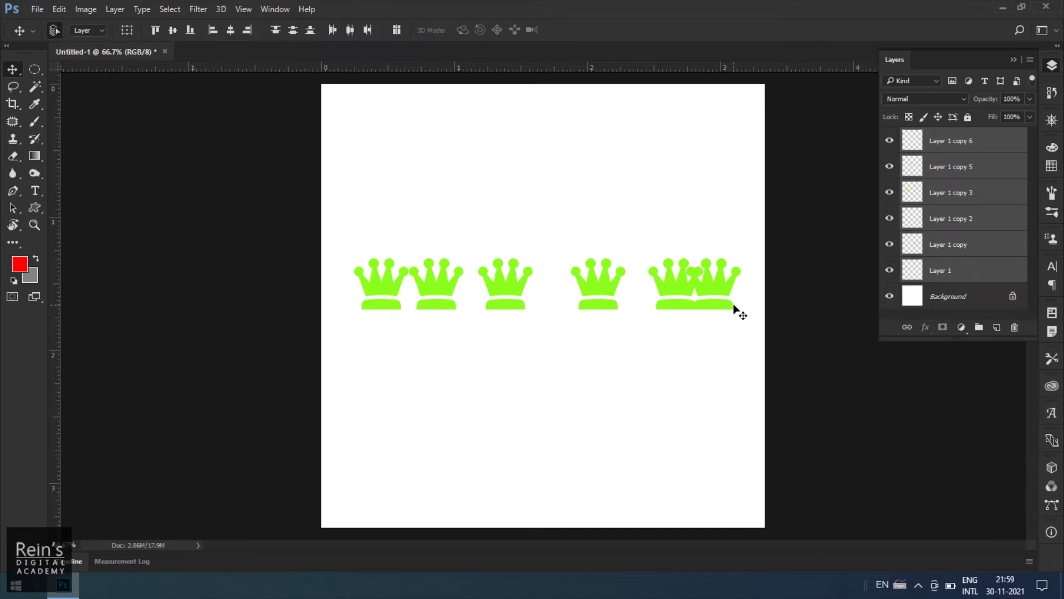
click(349, 31)
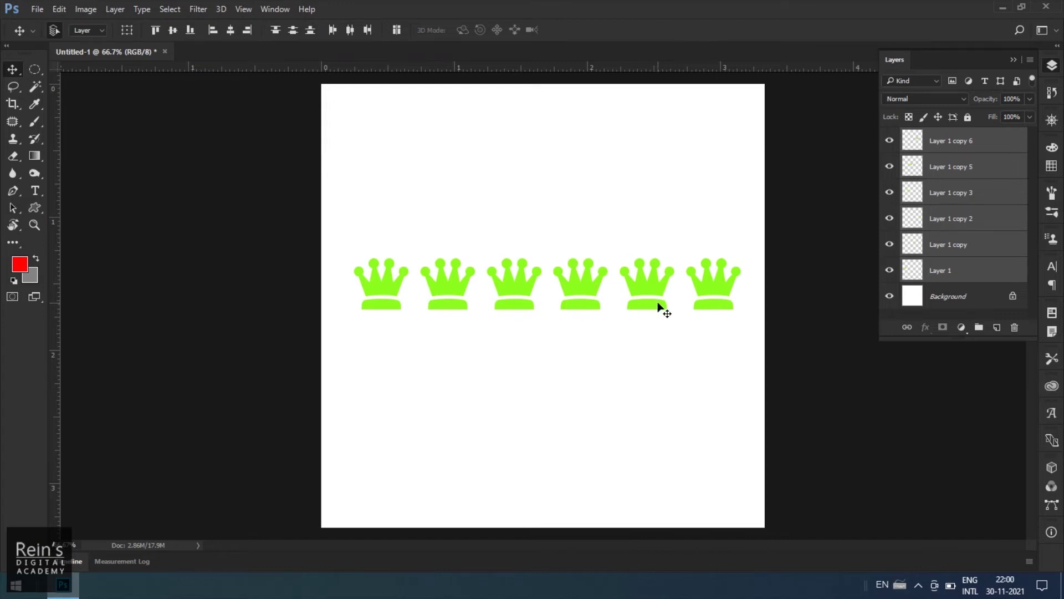
key(ctrl+z)
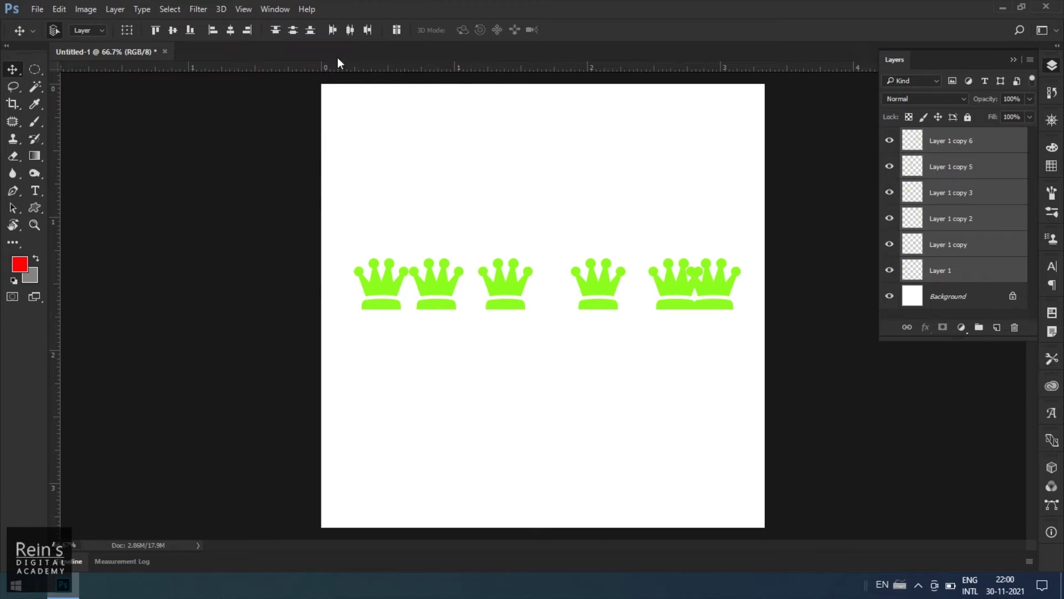
click(349, 30)
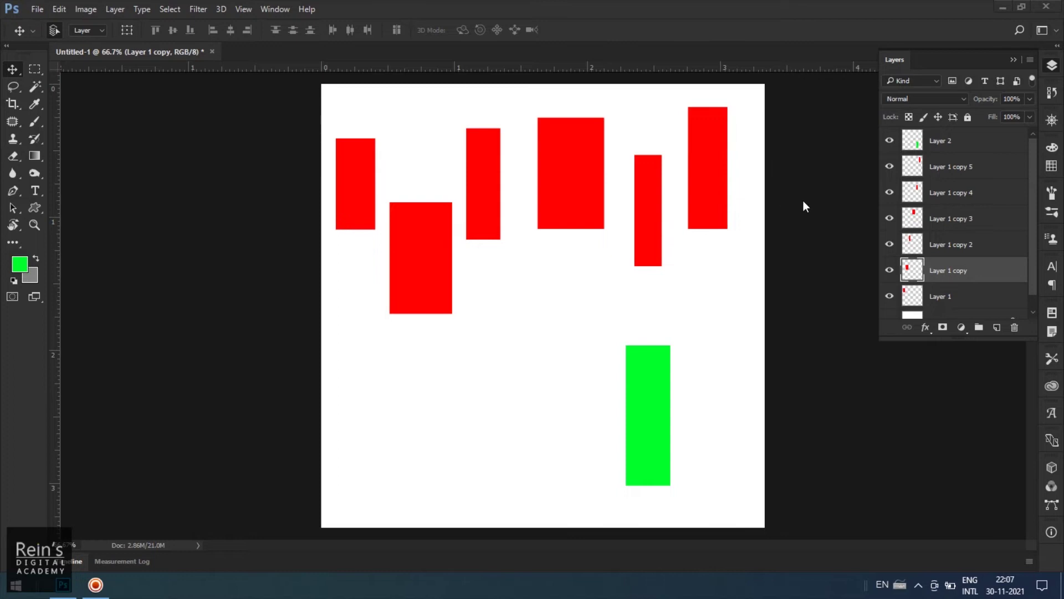
Step: Select the six red rectangle layers, Layer 1 copy 5 through Layer 1, and align them by vertical centers, then by bottom edges
click(964, 173)
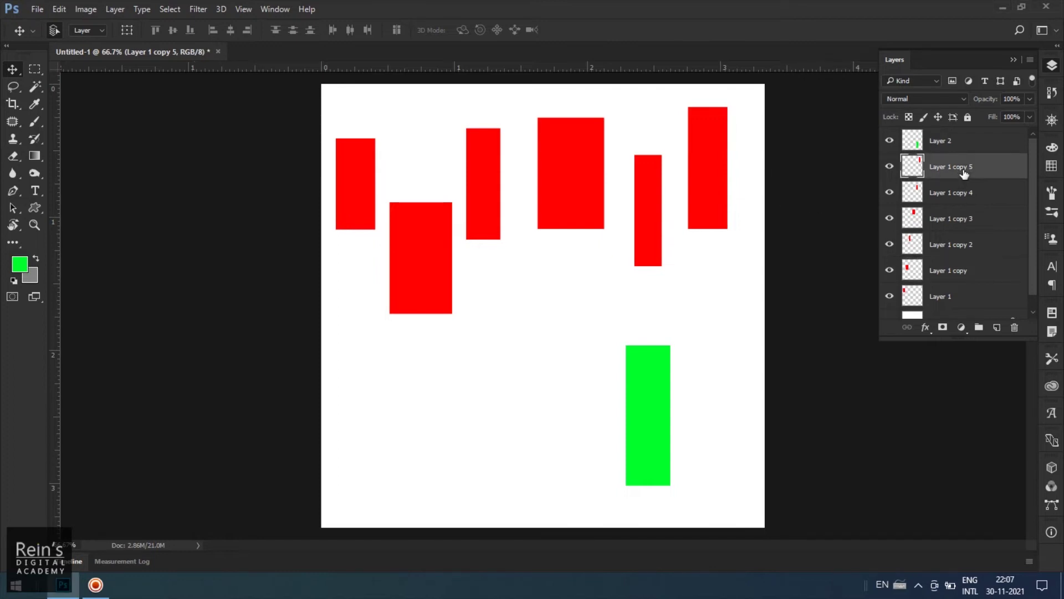
scroll(965, 238, down, 1)
shift+click(952, 281)
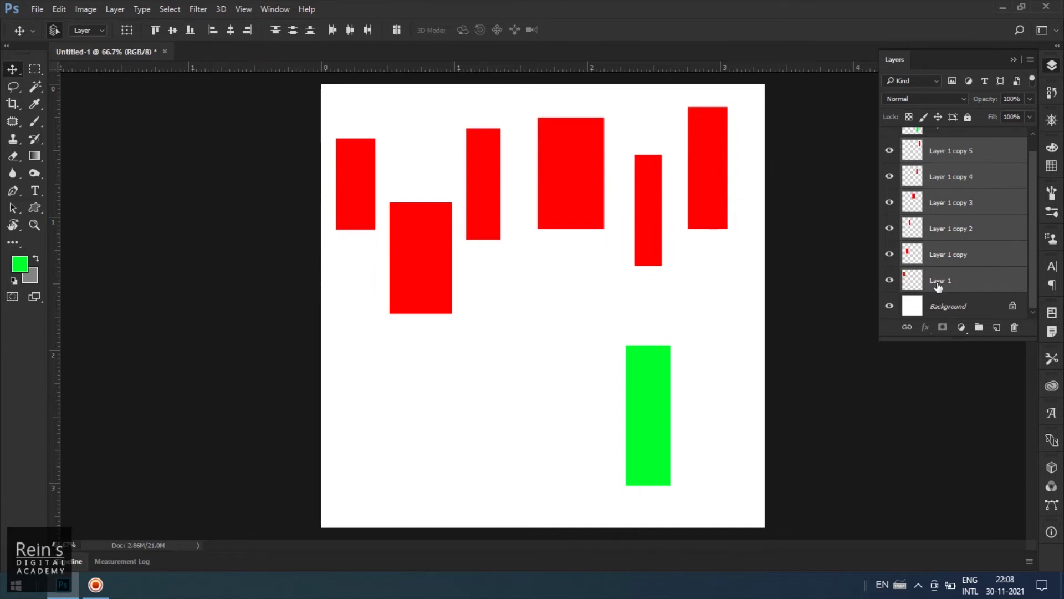
click(173, 31)
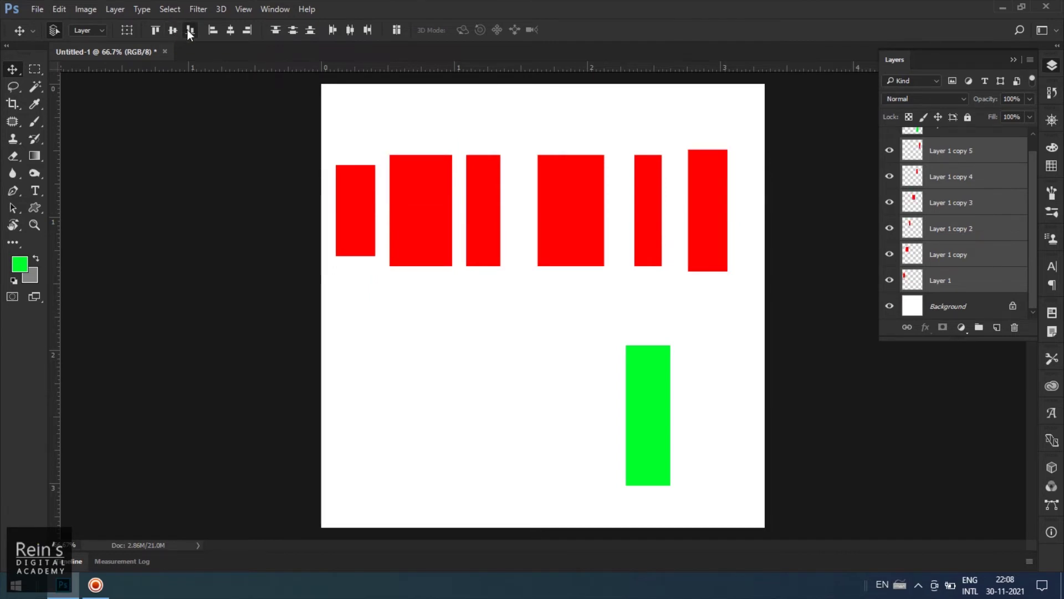
click(189, 31)
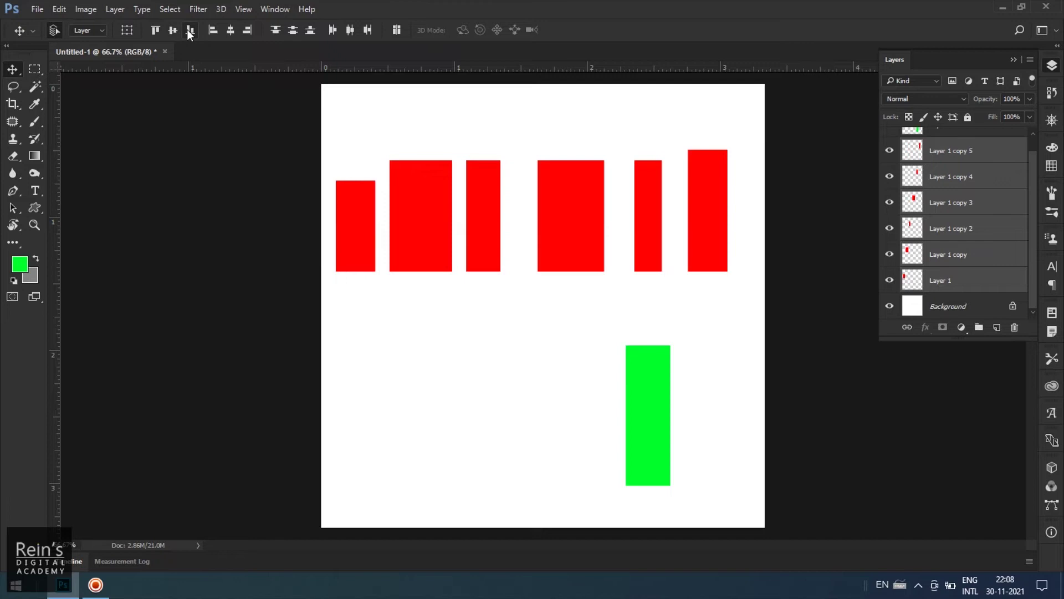
Step: Distribute the six red rectangles by horizontal centers, then alternate between left-edge and right-edge distribution, ending with right edges
click(348, 32)
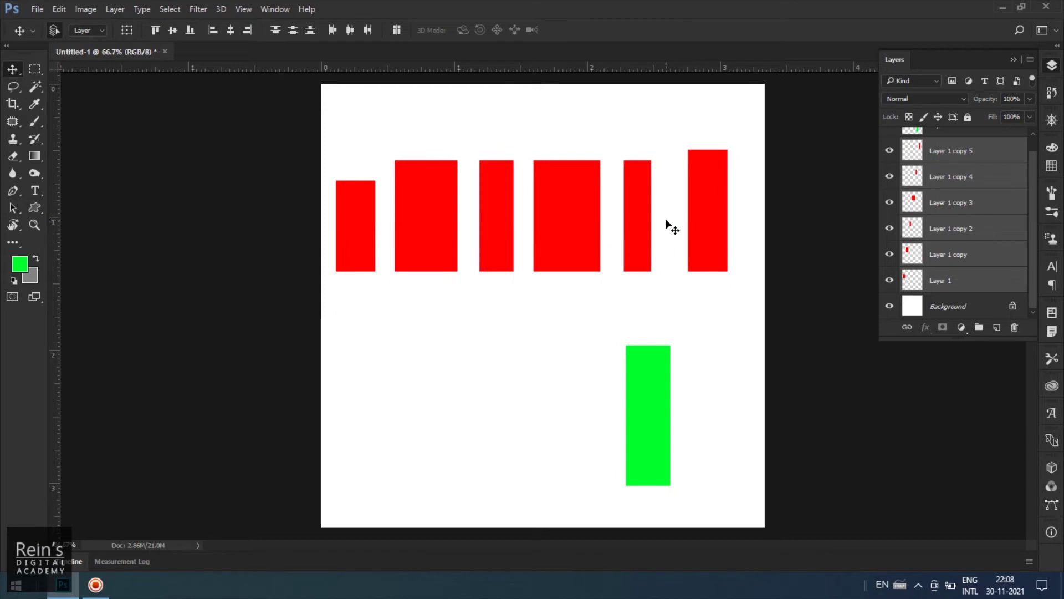
click(334, 34)
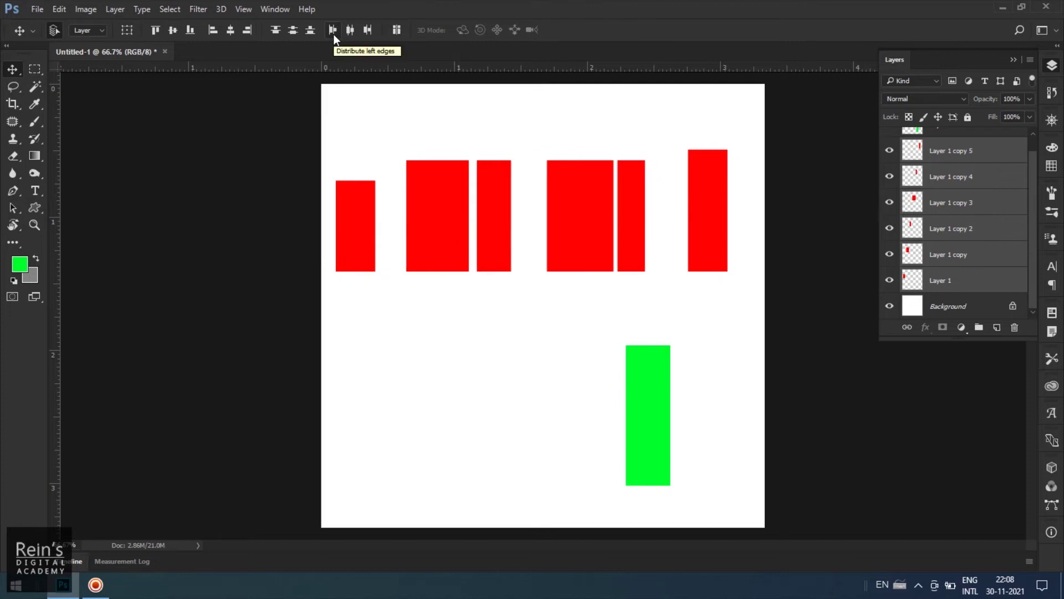
click(368, 30)
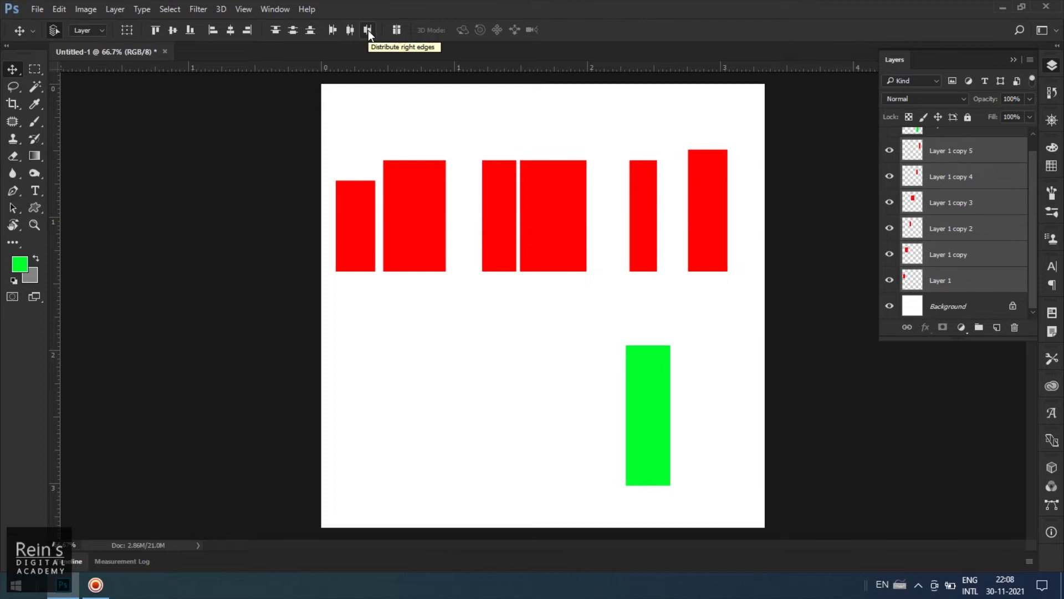
click(334, 29)
click(368, 30)
Step: Move the green rectangle up beneath the rightmost red rectangle and widen it to 159% to span the distance between neighbouring right edges
click(644, 399)
drag(644, 399, 657, 343)
key(ctrl+t)
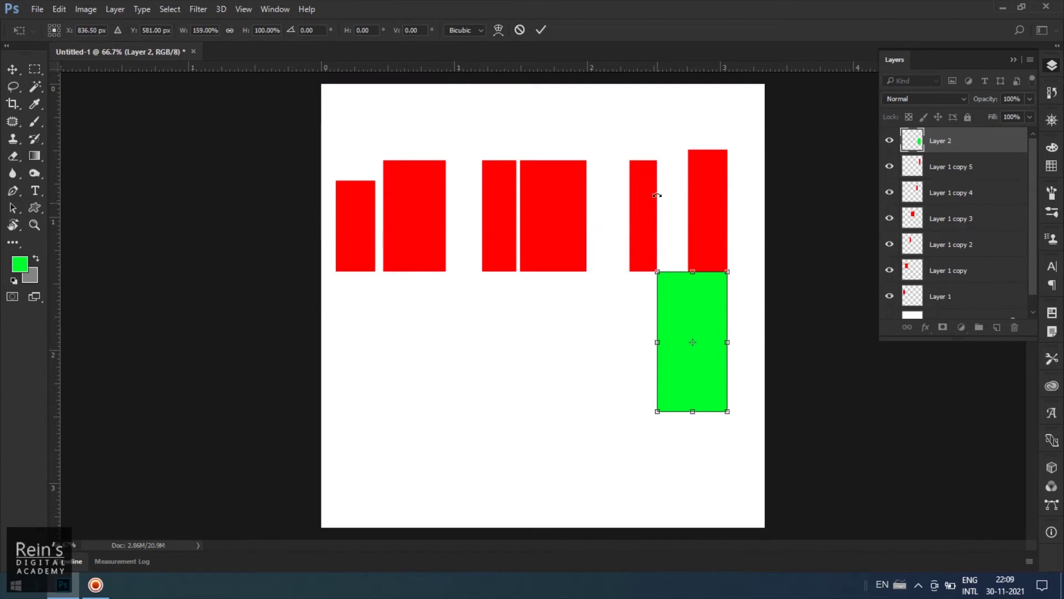
key(Return)
Step: Slide the green rectangle leftward under each pair of right edges to compare spacing, leaving it slightly below the second red rectangle
drag(684, 320, 614, 318)
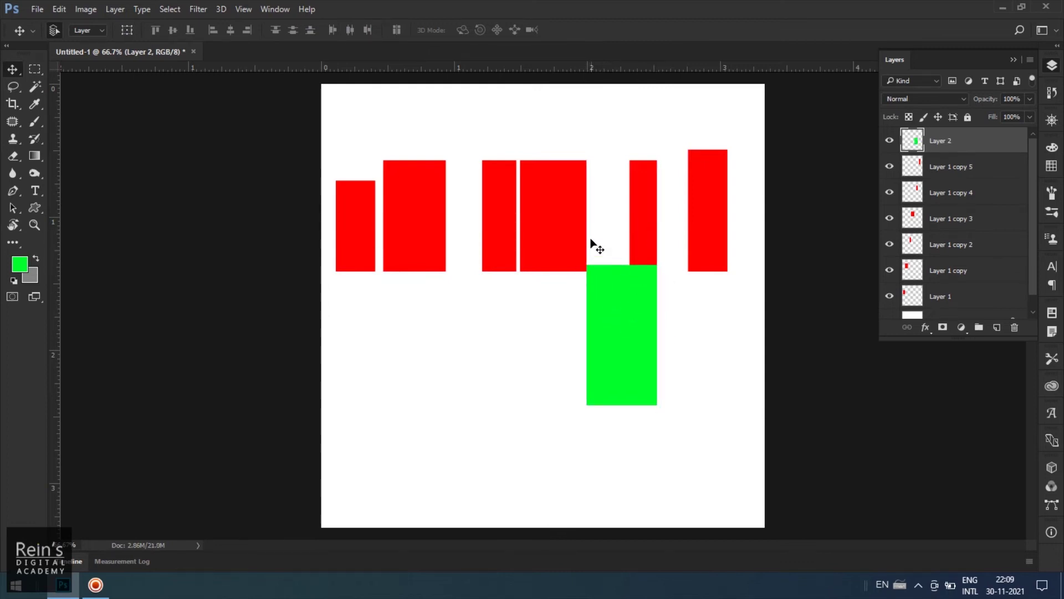
drag(621, 316, 568, 313)
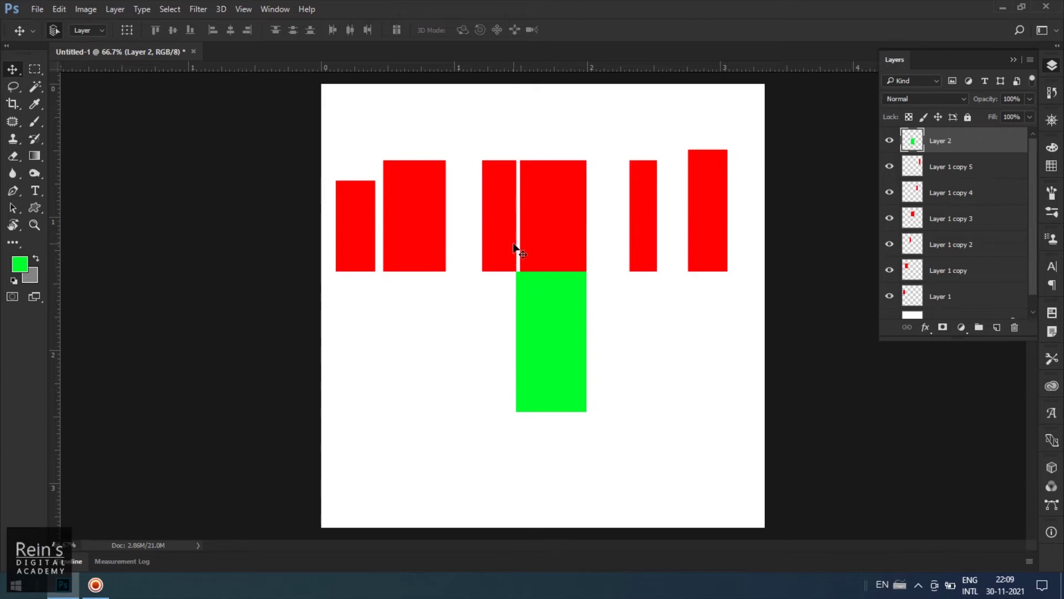
drag(545, 321, 475, 320)
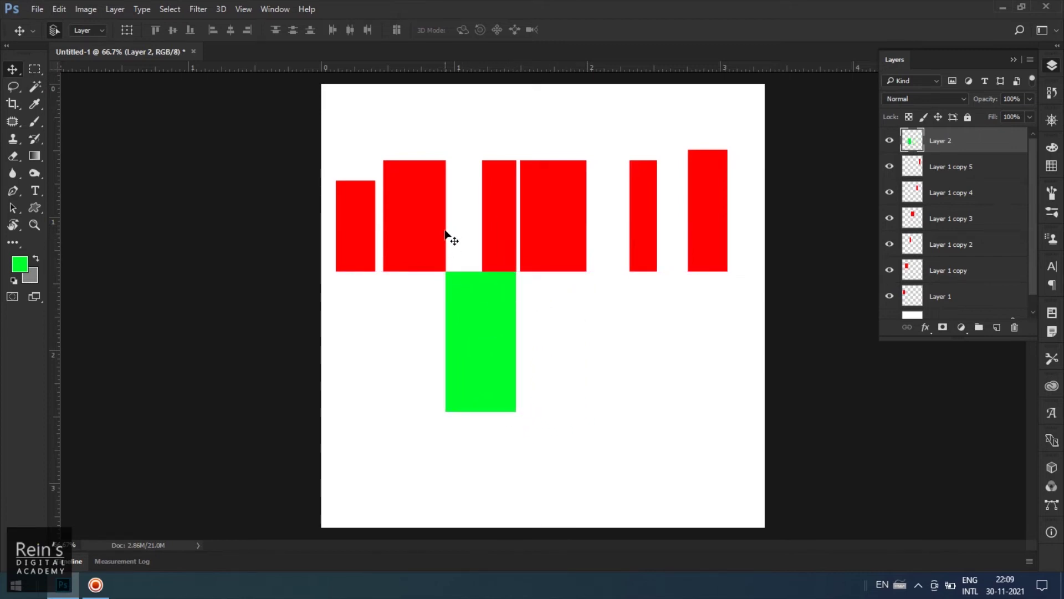
drag(459, 304, 398, 309)
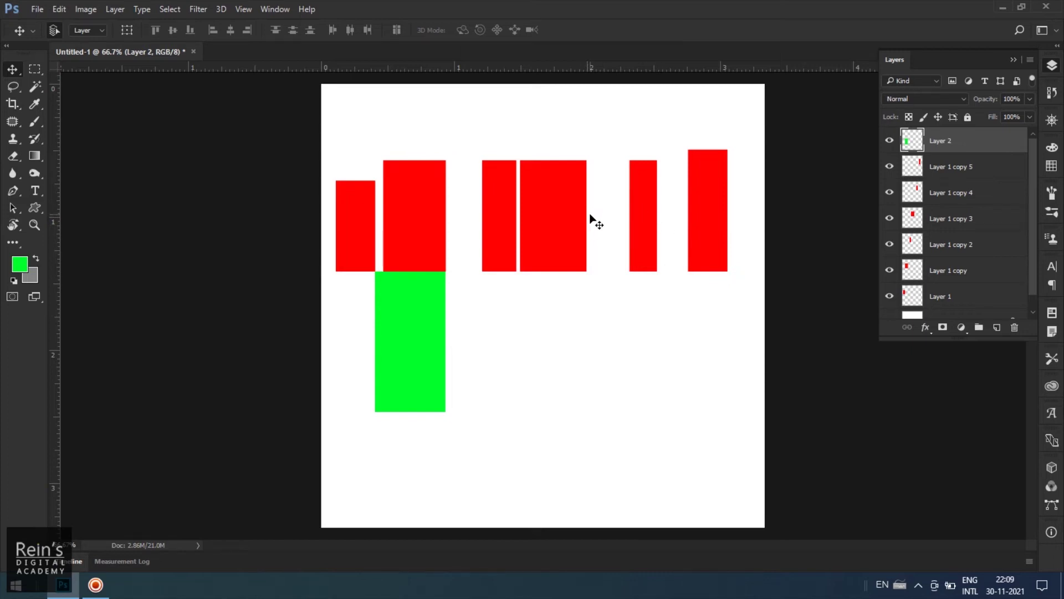
drag(410, 339, 416, 369)
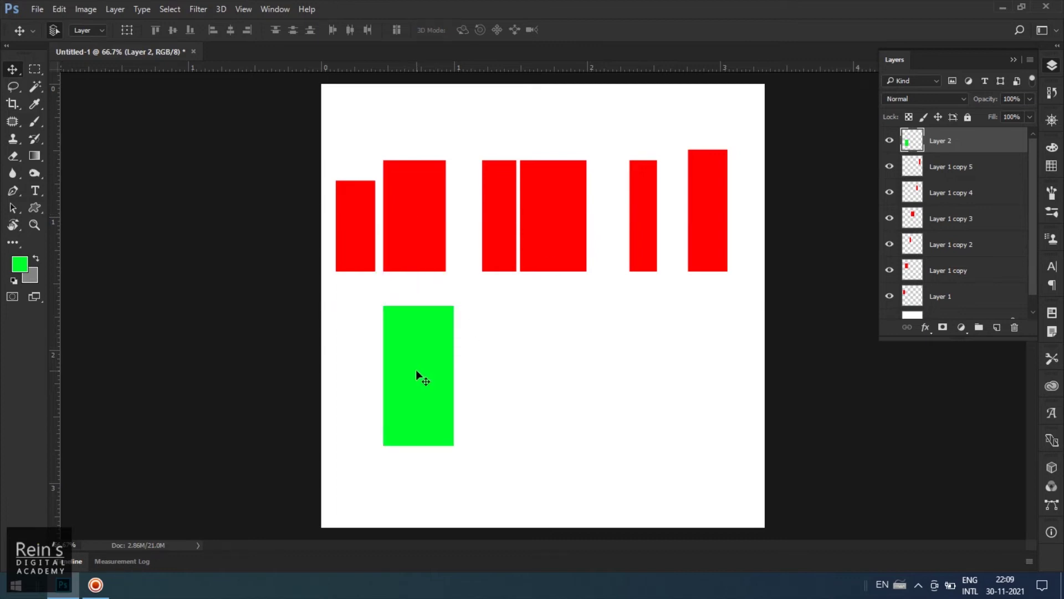
Step: Distribute the six red rectangles by horizontal centers and then by left edges, and move the green rectangle below the fifth one
click(960, 171)
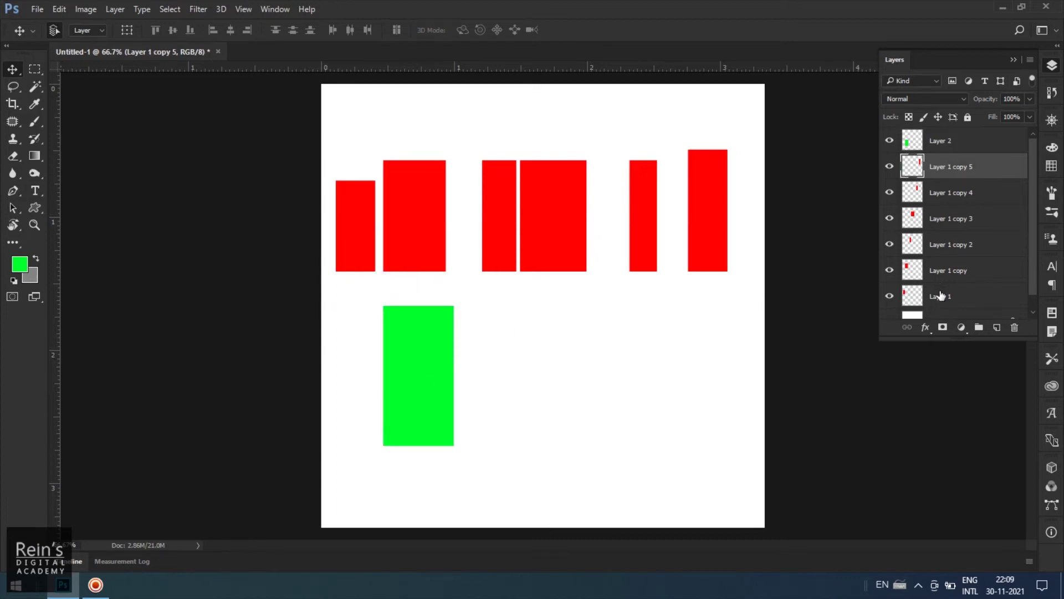
shift+click(942, 296)
click(350, 30)
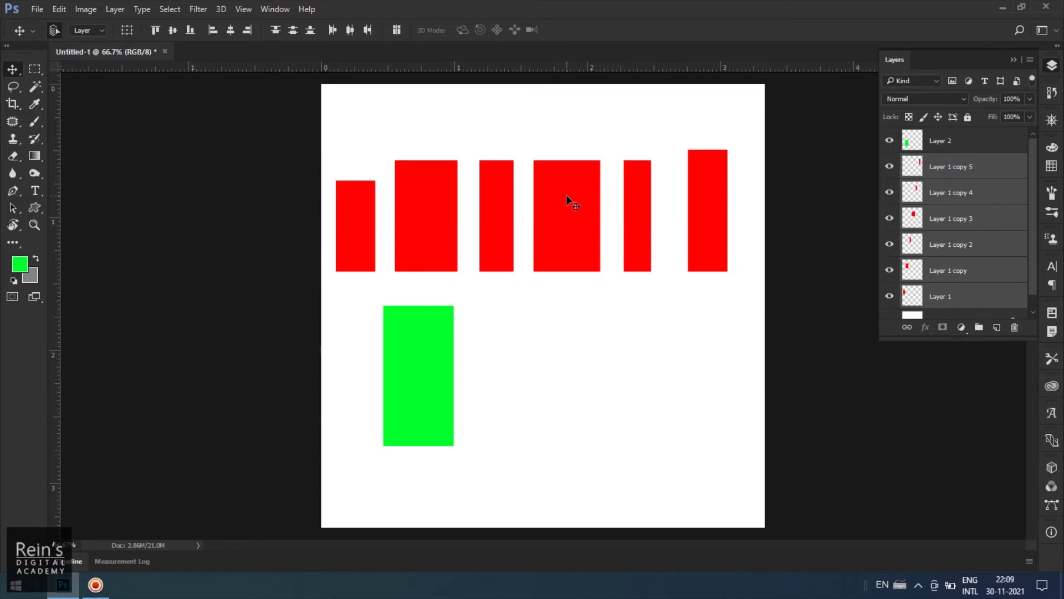
click(334, 32)
drag(399, 347, 634, 370)
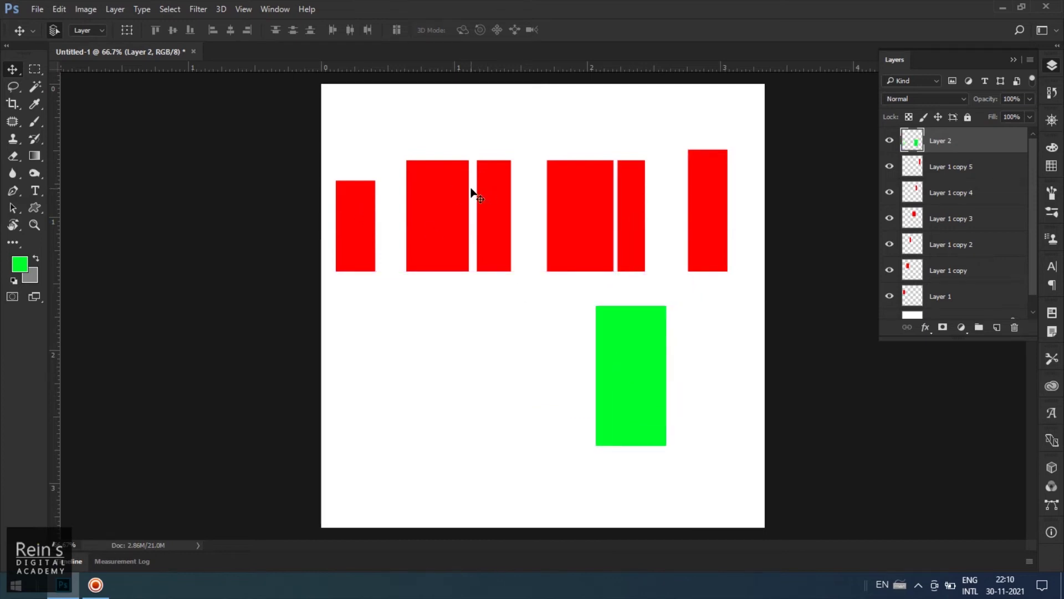
Step: Reselect the six red rectangle layers and distribute them by horizontal centers
click(972, 169)
shift+click(948, 296)
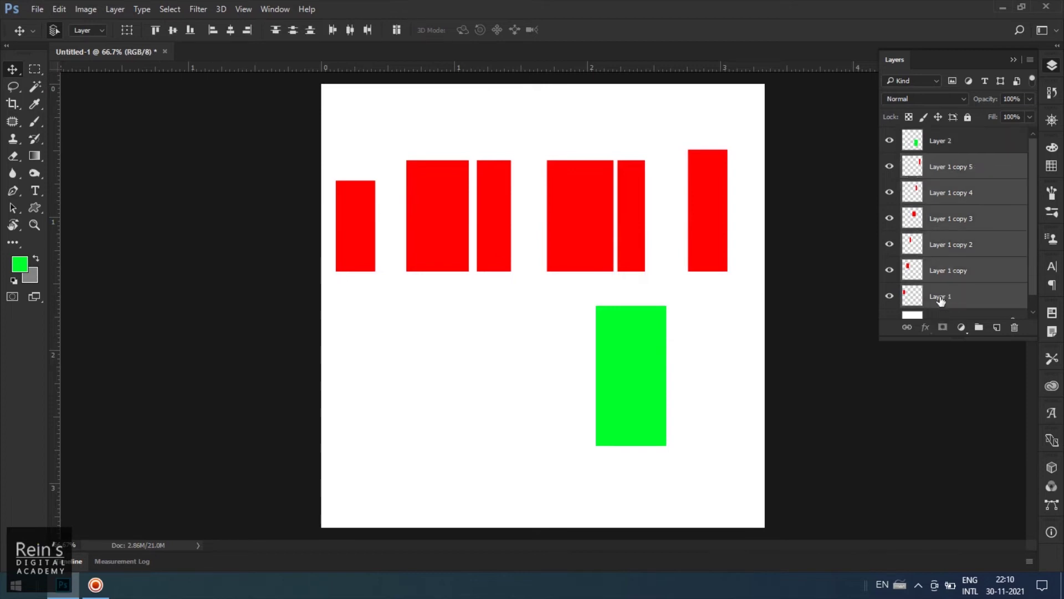
click(350, 31)
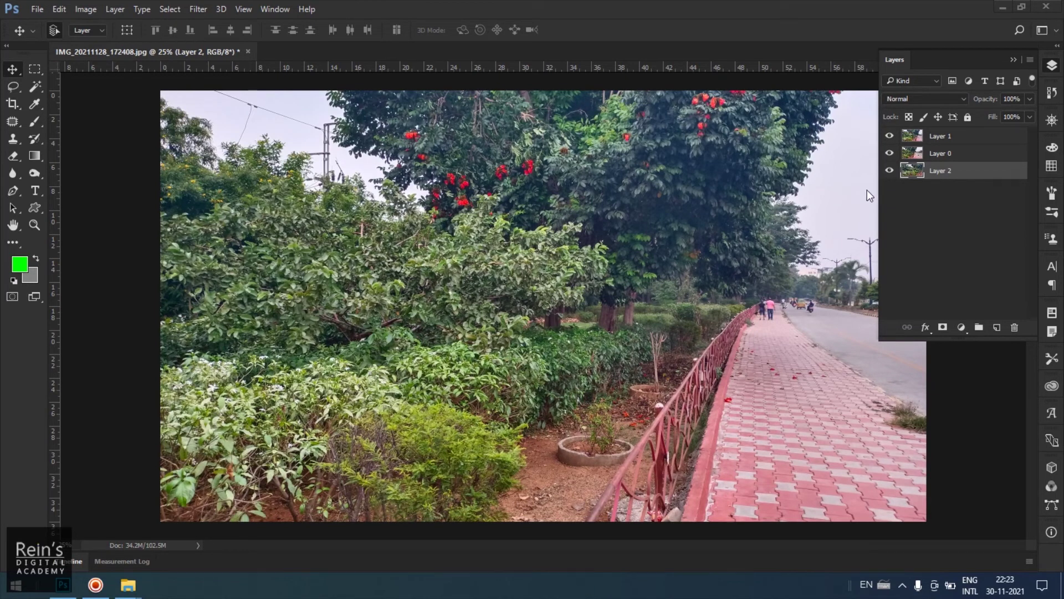
Step: Toggle the visibility of Layer 1 and Layer 0 in the park photo document to examine how the three photos overlap
click(889, 153)
click(890, 137)
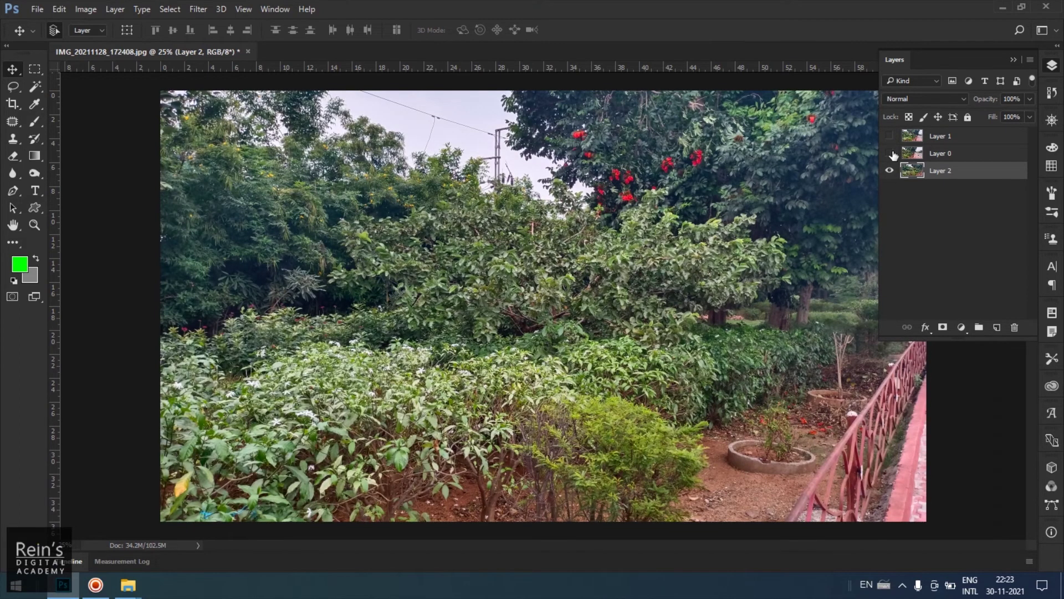
click(892, 154)
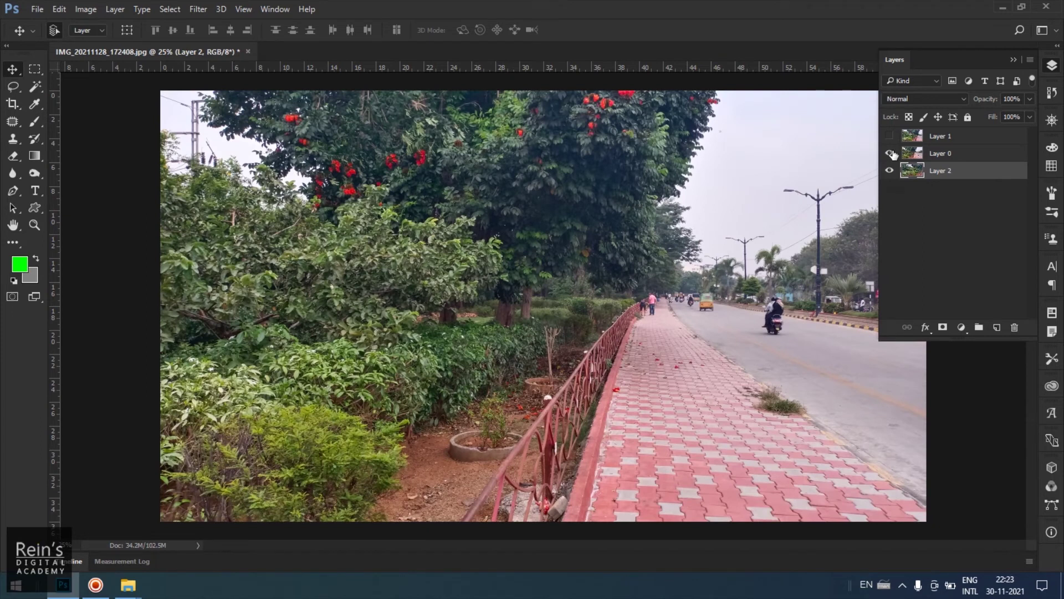
click(890, 140)
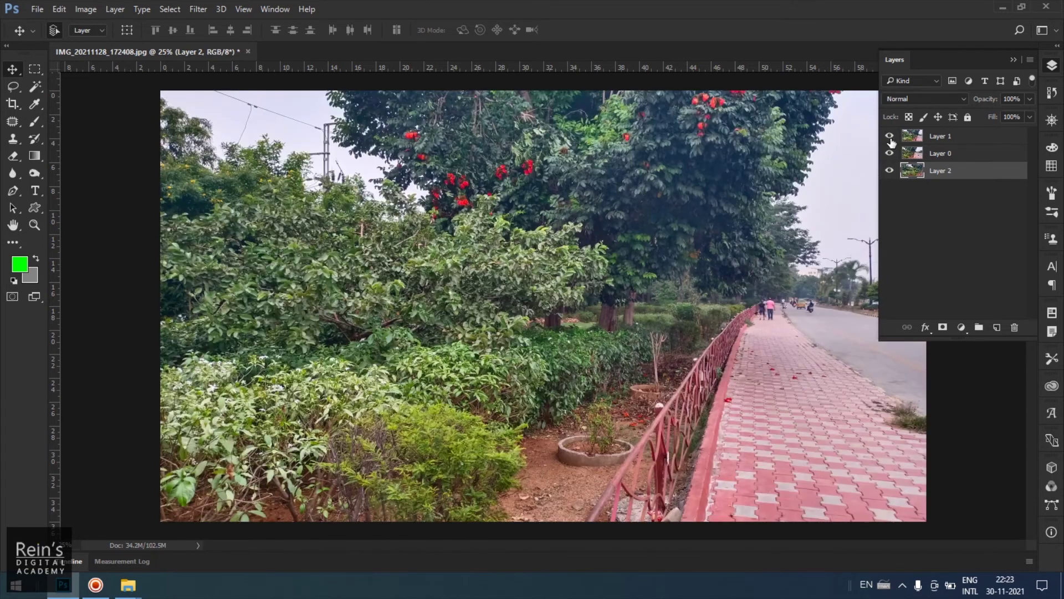
click(890, 139)
click(892, 154)
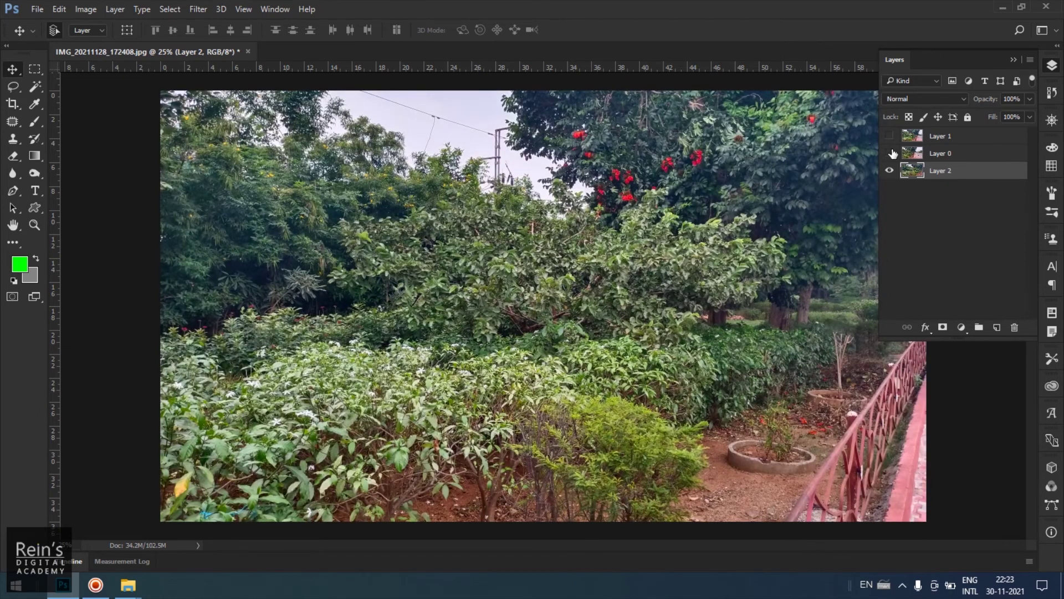
click(892, 153)
click(890, 137)
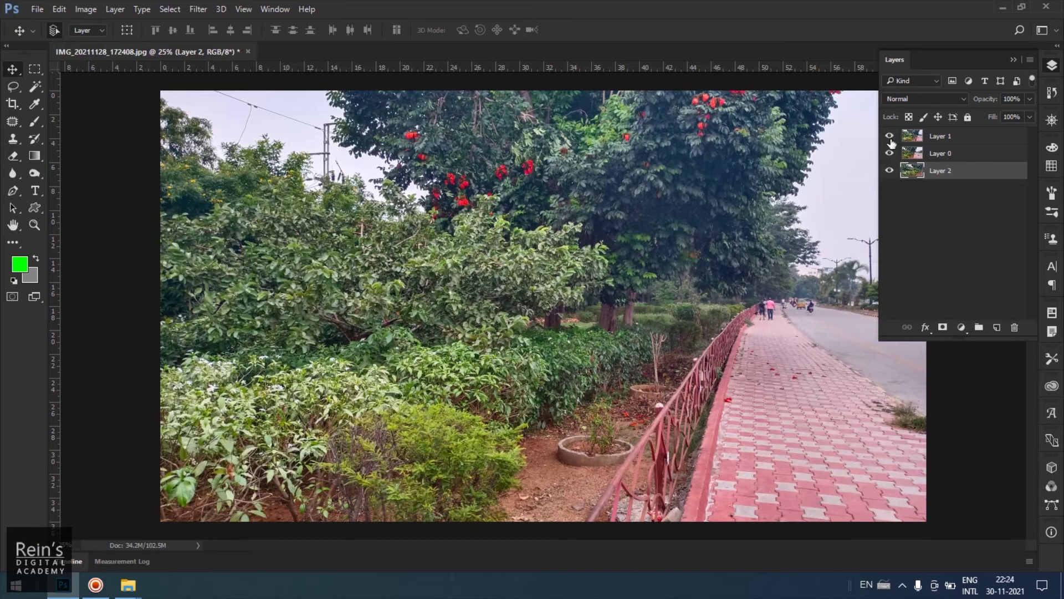
Step: Enlarge the photo document's canvas to 200 inches wide and 50 inches high
click(83, 9)
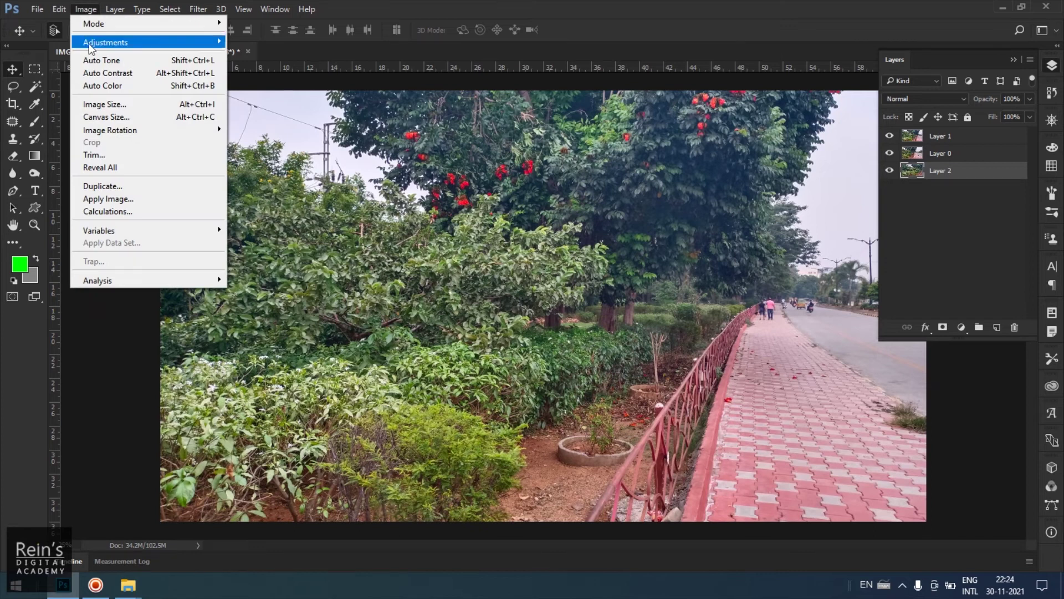
click(128, 118)
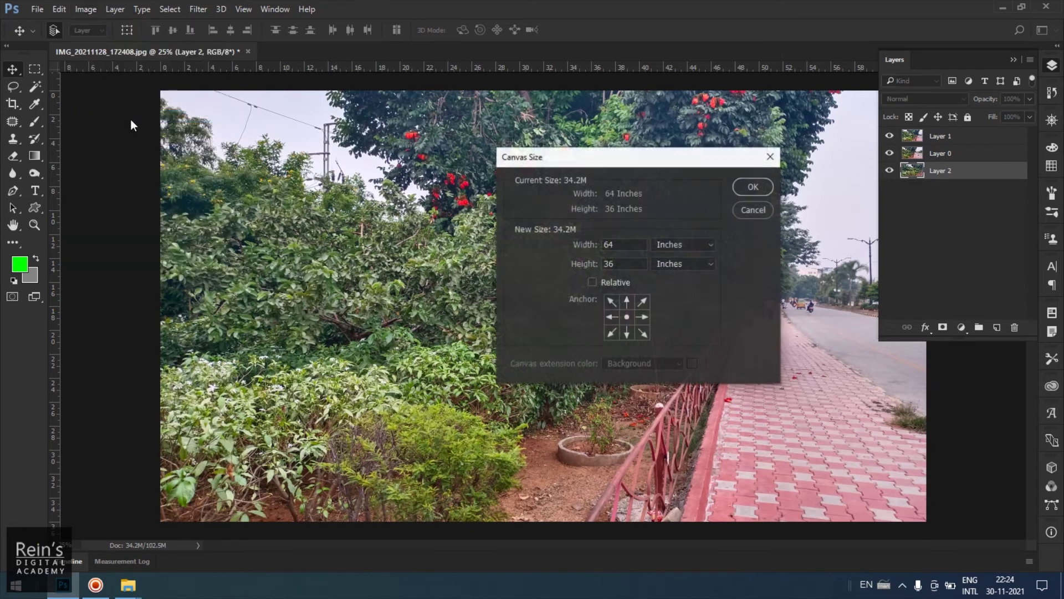
text(200)
drag(632, 266, 575, 266)
text(50)
key(Return)
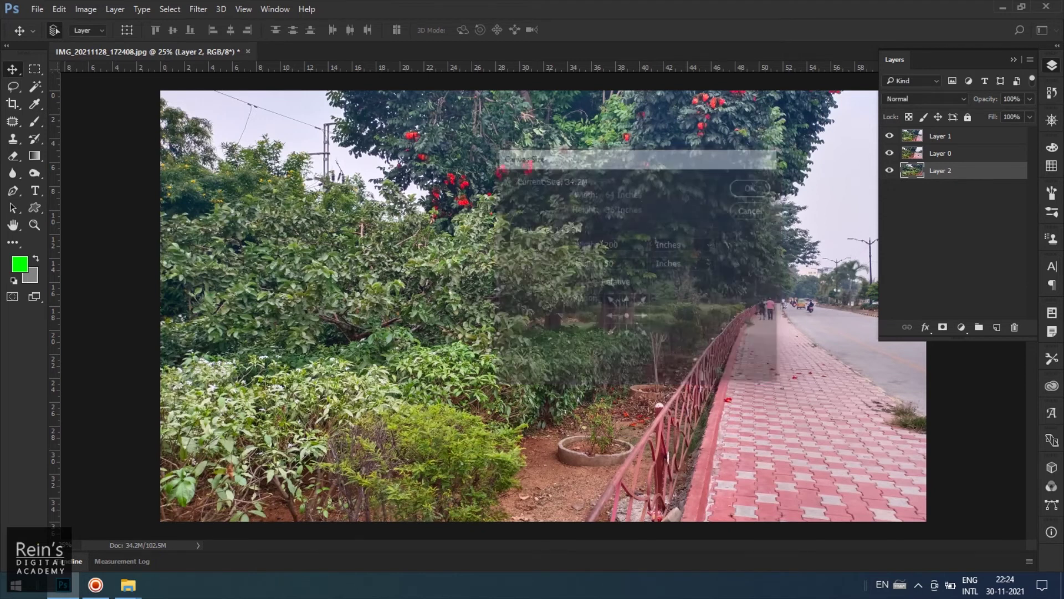
key(ctrl+minus)
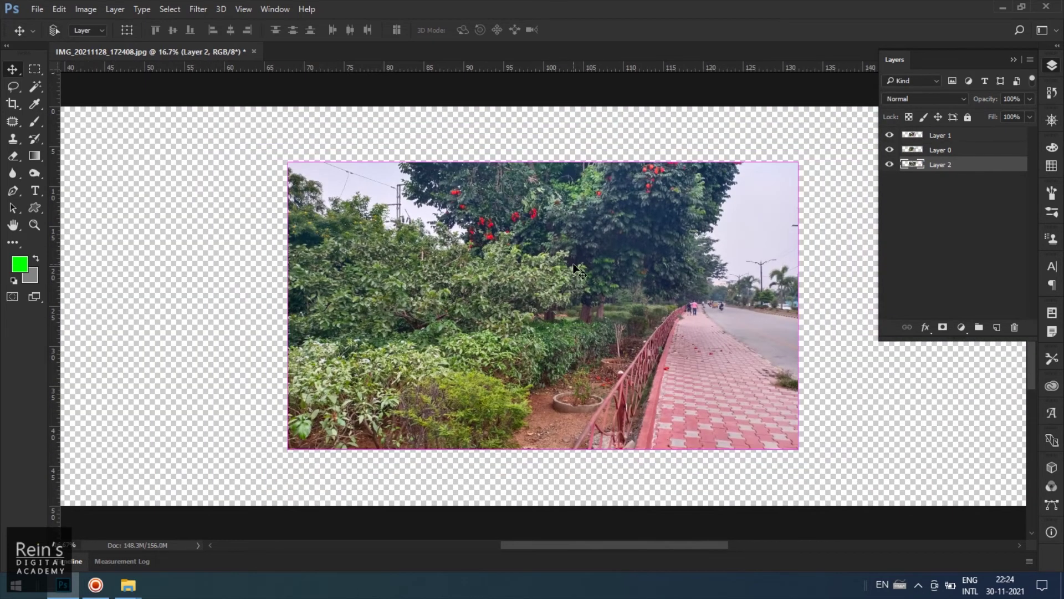
key(ctrl+minus)
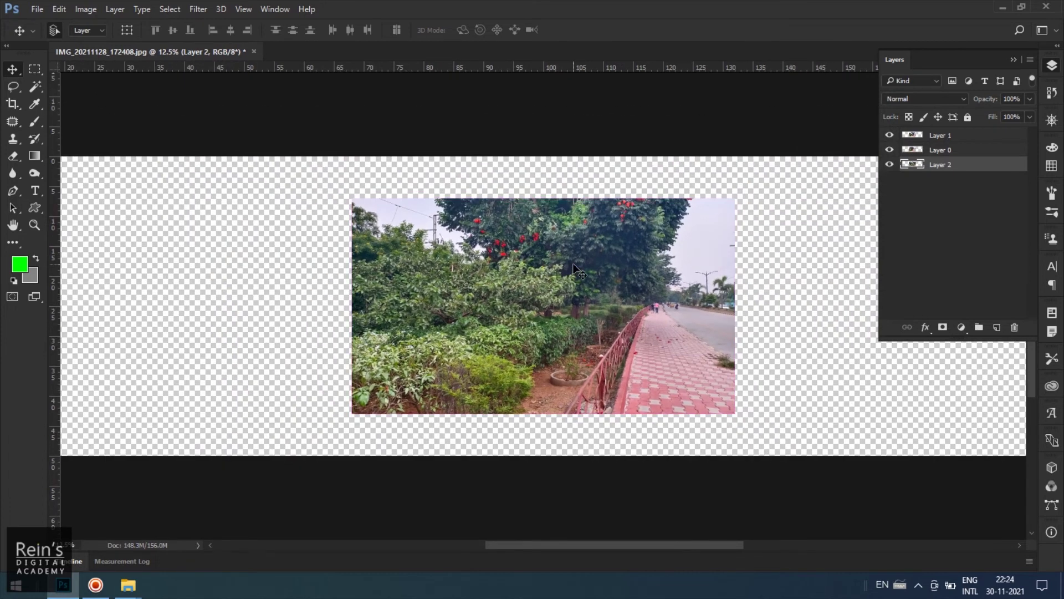
Step: Auto-align Layer 1, Layer 0 and Layer 2 using Auto projection with Vignette Removal and Geometric Distortion correction
shift+click(954, 135)
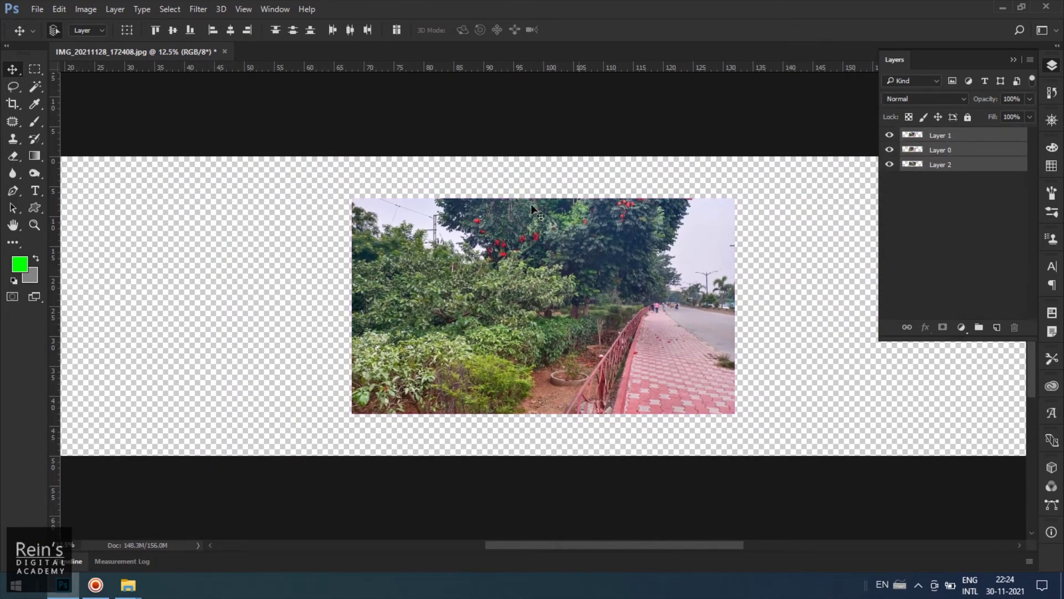
click(398, 29)
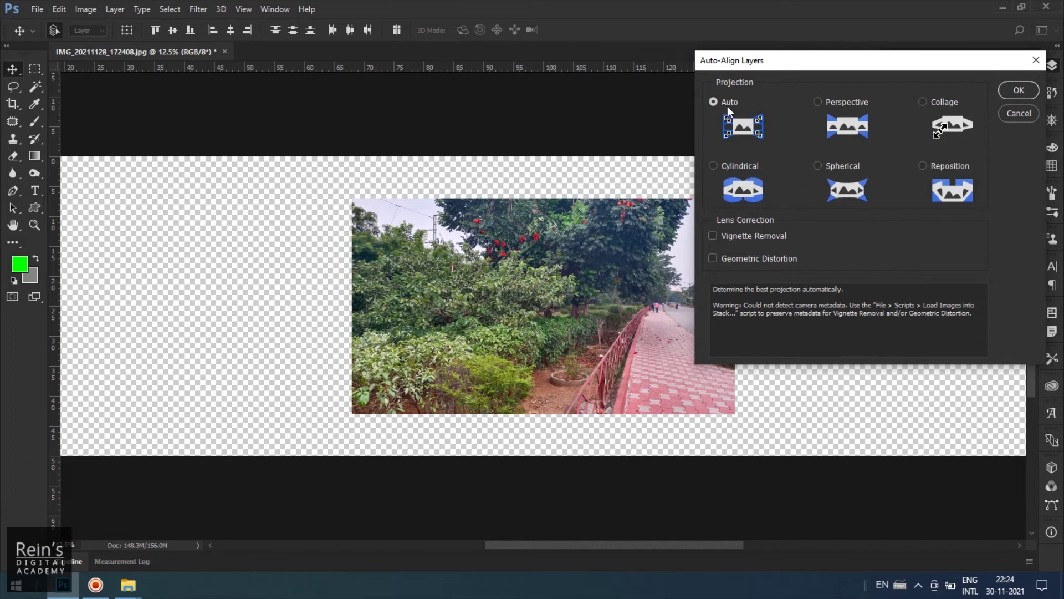
click(738, 236)
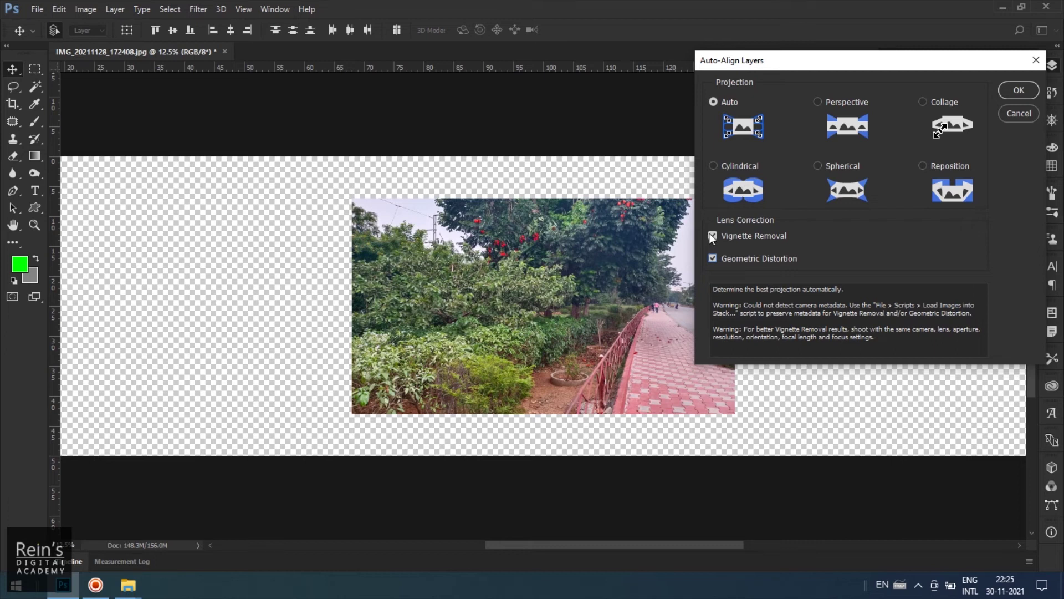
click(1006, 88)
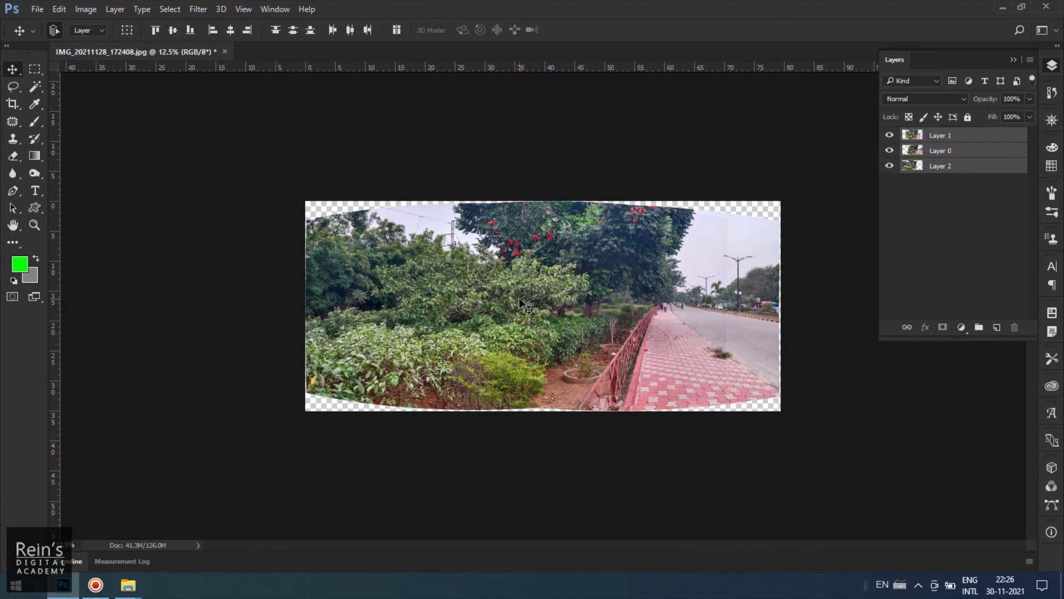
Step: Hide Layer 1 and Layer 0 to examine how Layer 2 is warped in the aligned panorama
key(ctrl)
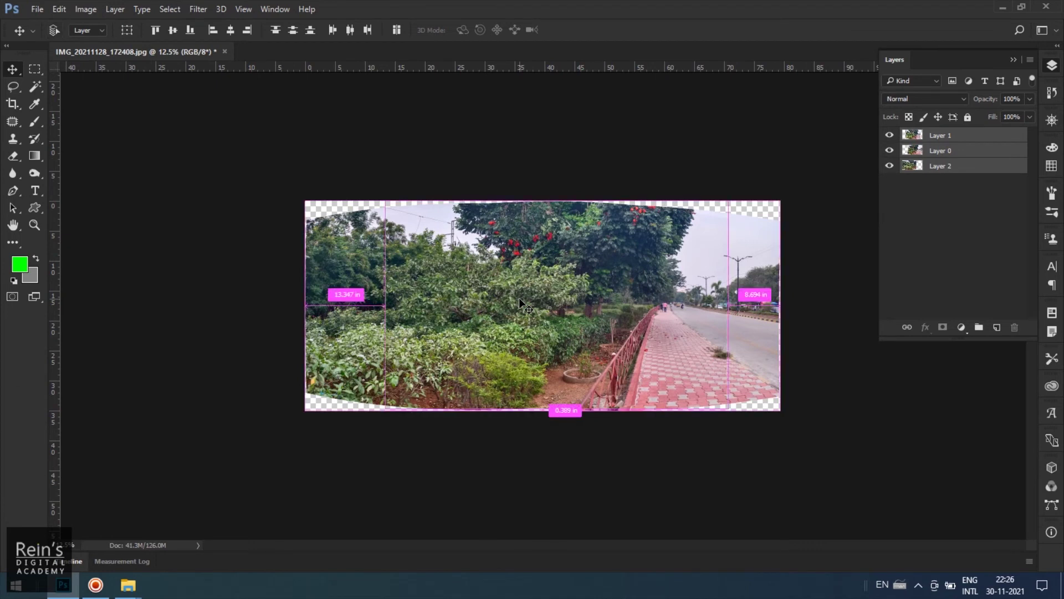
key(ctrl+plus)
key(ctrl+plus)
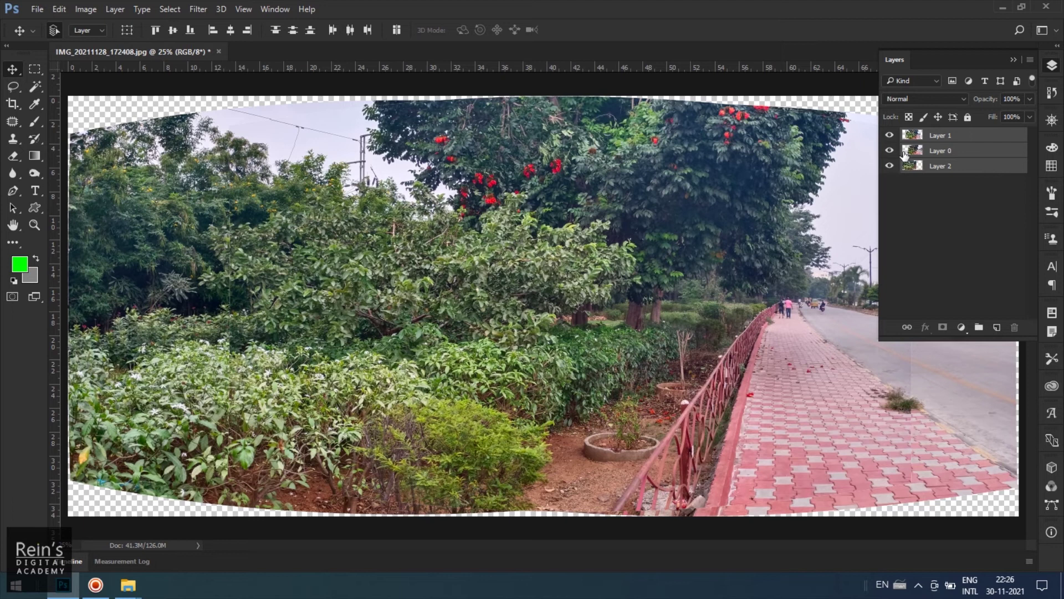
click(889, 135)
click(890, 151)
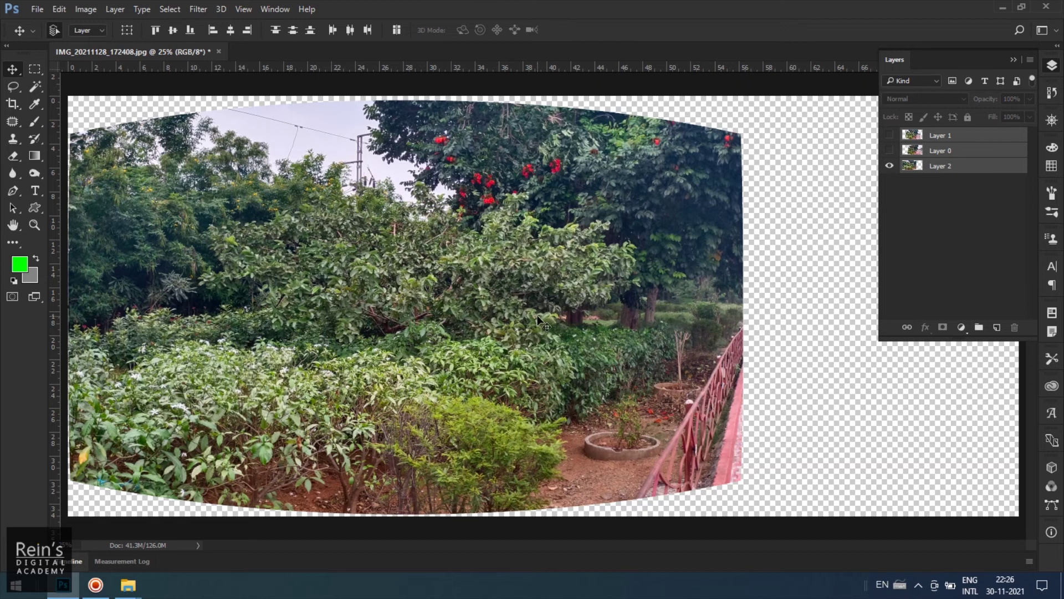
Step: Show Layer 0 and Layer 1 again to examine the complete auto-aligned panorama
click(888, 150)
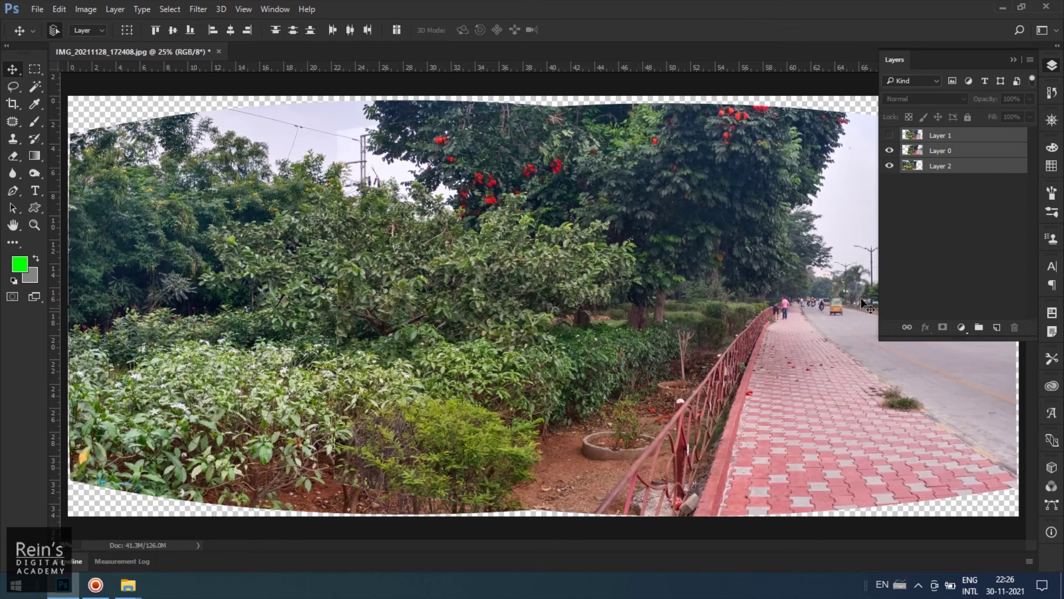
click(889, 137)
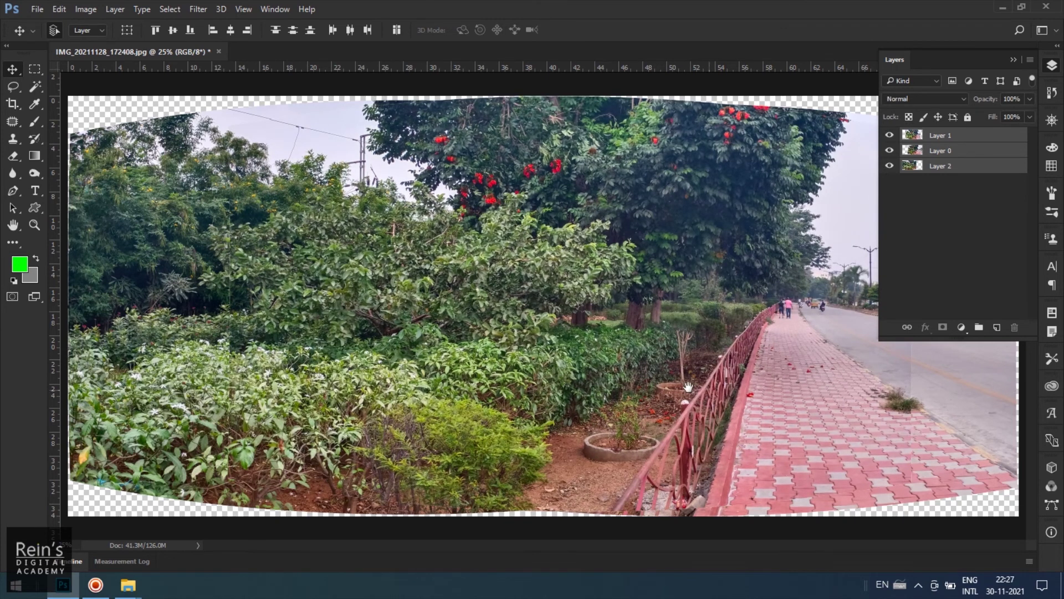
click(1014, 59)
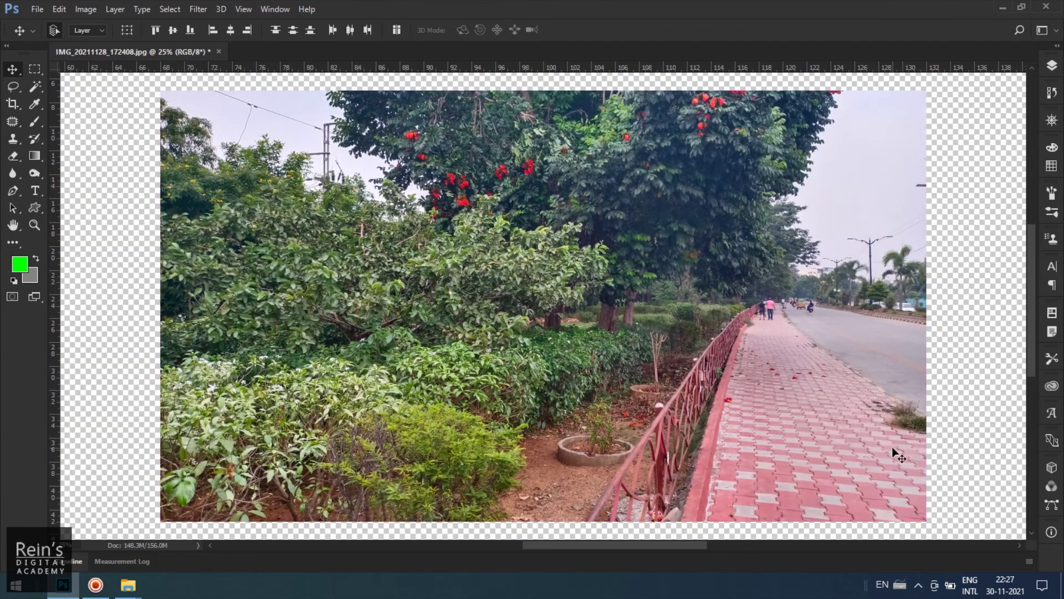
Step: Auto-align the three photo layers using Perspective projection with Vignette Removal and Geometric Distortion correction
click(396, 30)
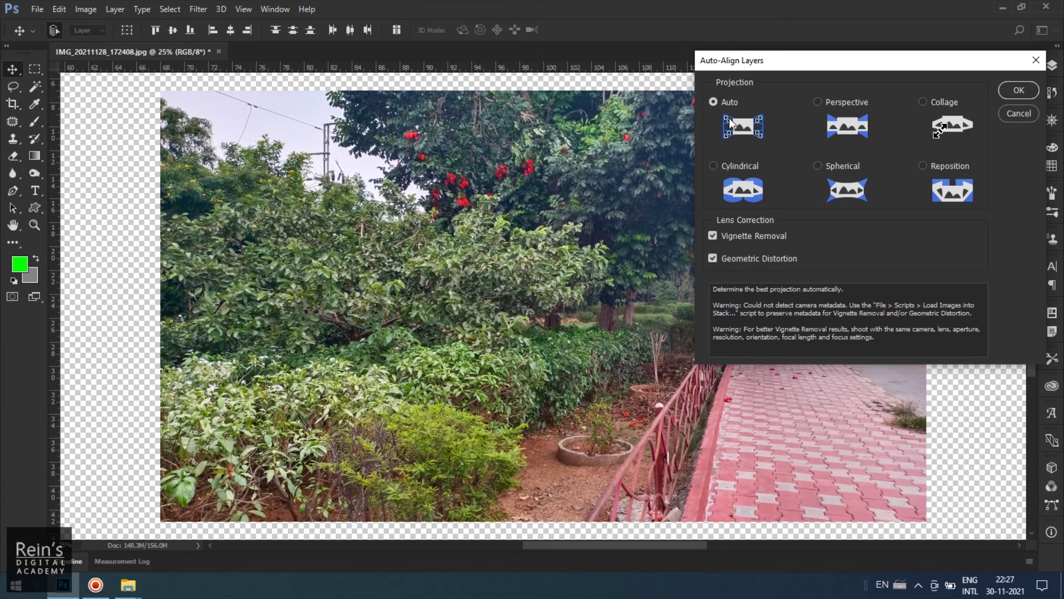
click(817, 103)
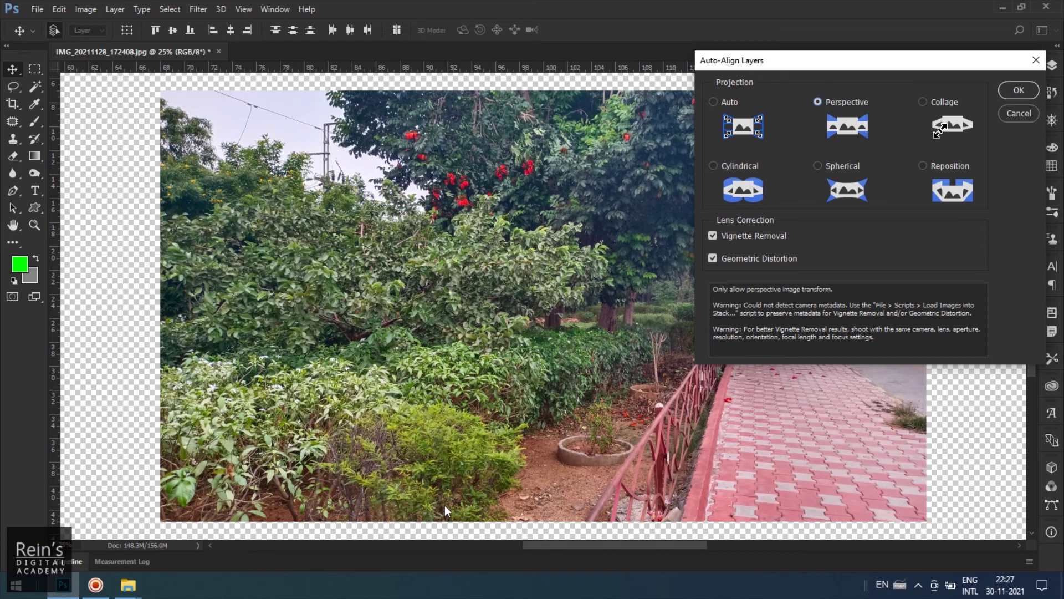
click(1017, 89)
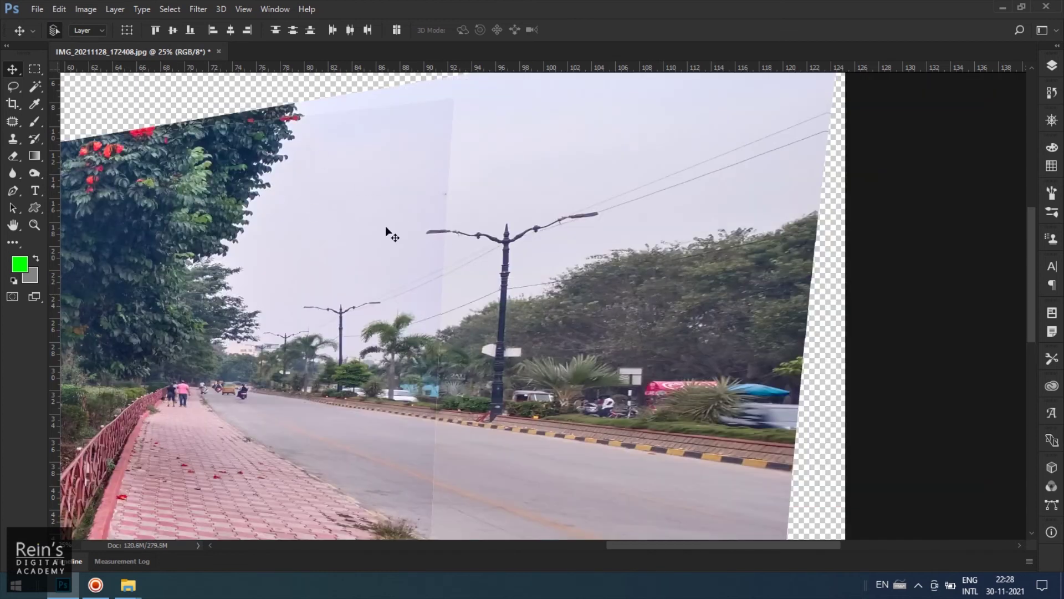
Step: Hide Layer 1 and Layer 0 to examine Layer 2 in the perspective-aligned panorama
click(1052, 66)
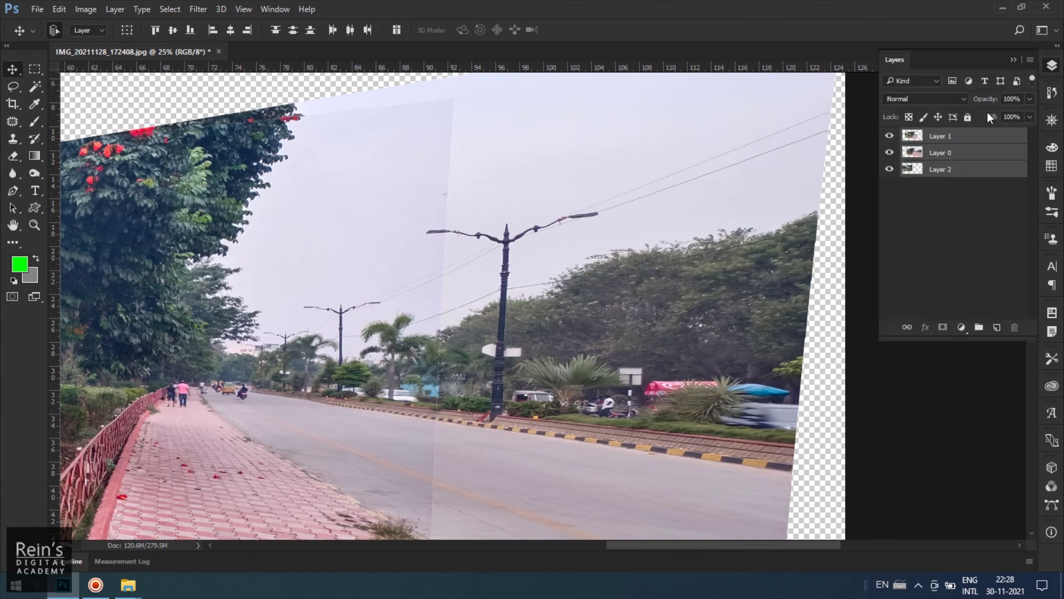
click(890, 136)
click(890, 152)
drag(454, 320, 697, 325)
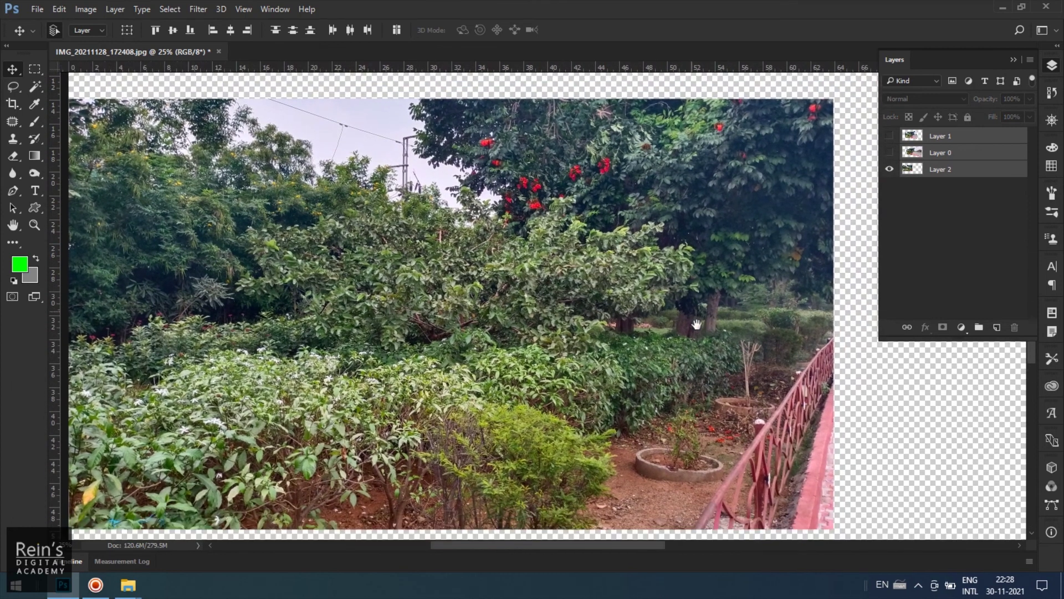
Step: Show Layer 0 and Layer 1 again one by one, examining how each joins the panorama across its full width
click(889, 153)
drag(610, 317, 410, 323)
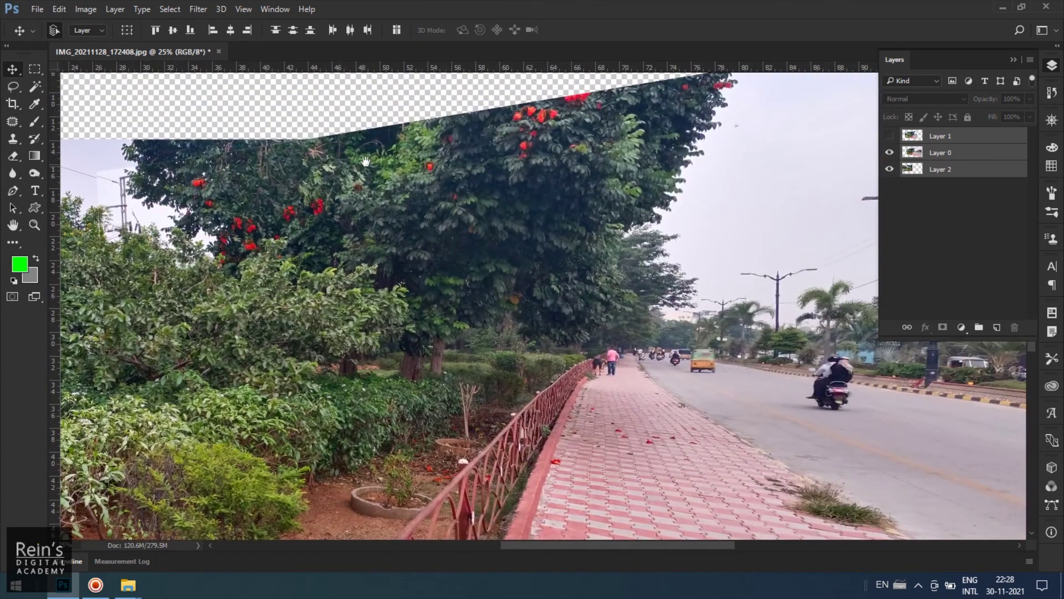
drag(539, 267, 521, 72)
drag(472, 520, 467, 484)
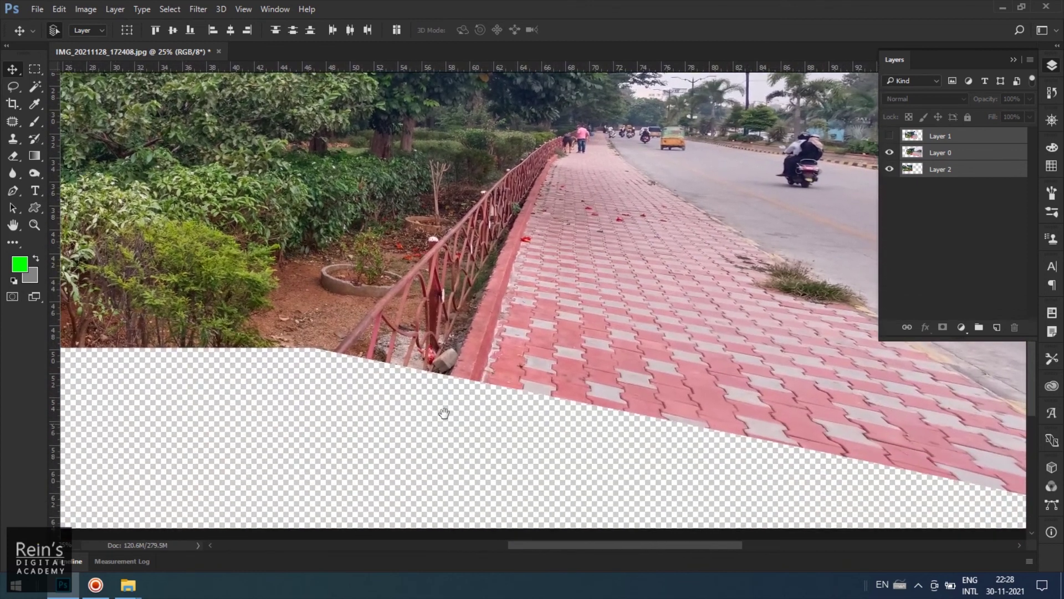
drag(202, 244, 463, 342)
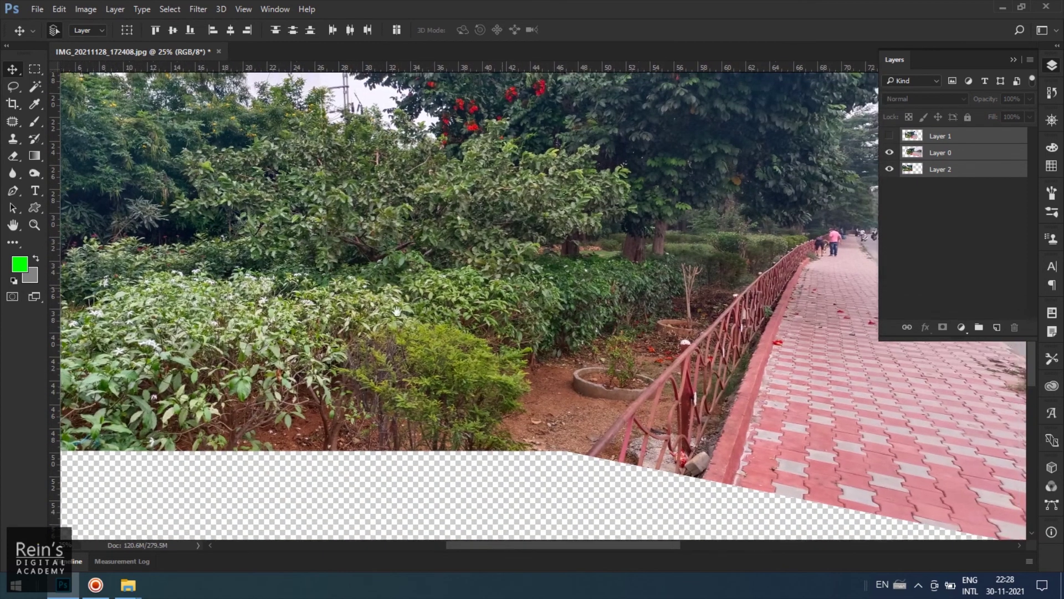
drag(721, 249, 388, 255)
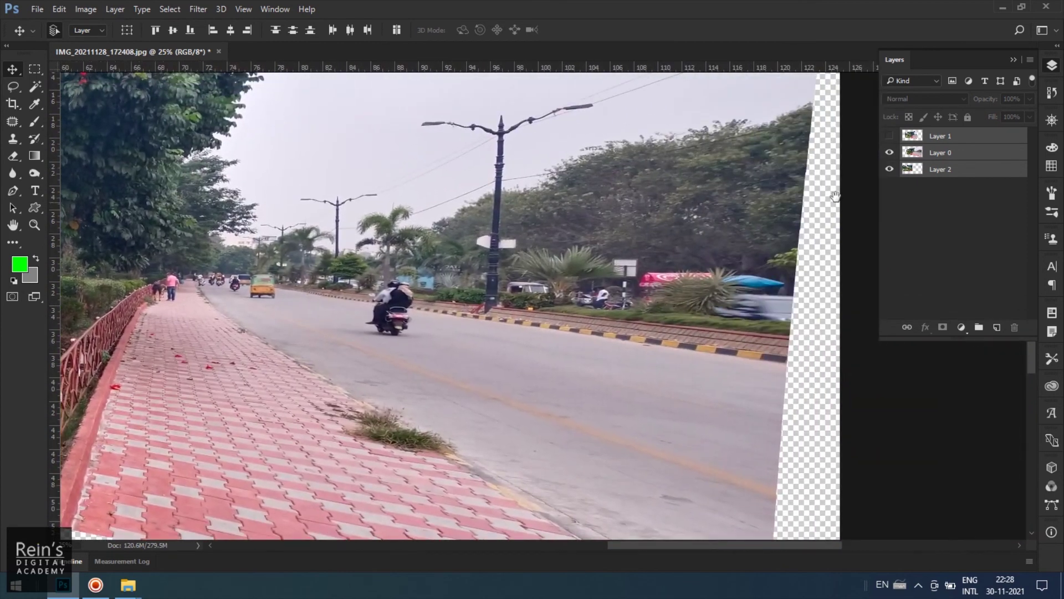
click(889, 135)
drag(367, 383, 651, 357)
drag(484, 368, 682, 373)
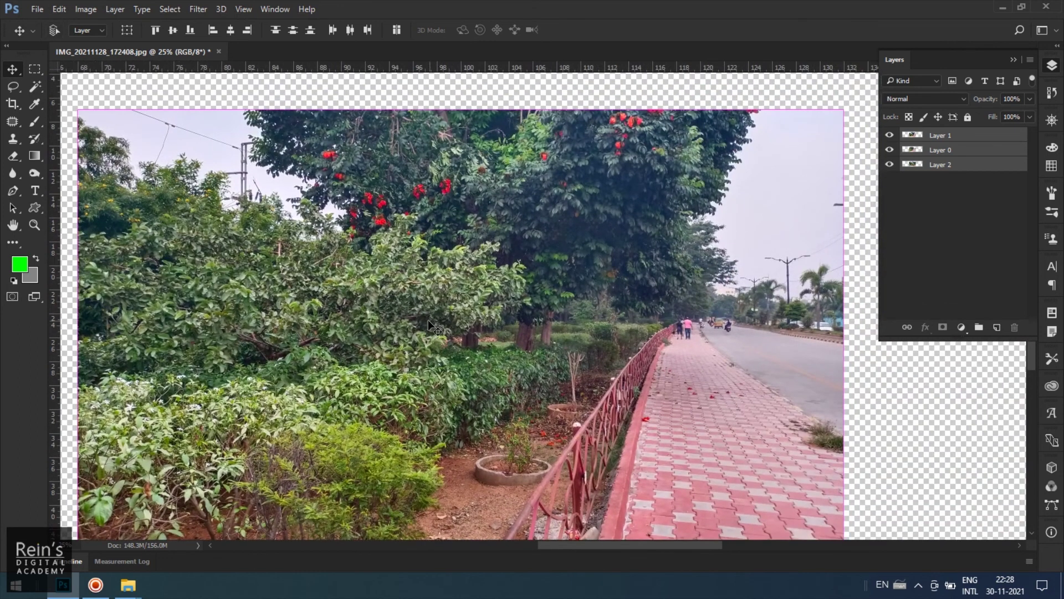
Step: Examine the Free Transform options for the selected photo layers and leave the transform without changing anything
key(ctrl+t)
right_click(747, 171)
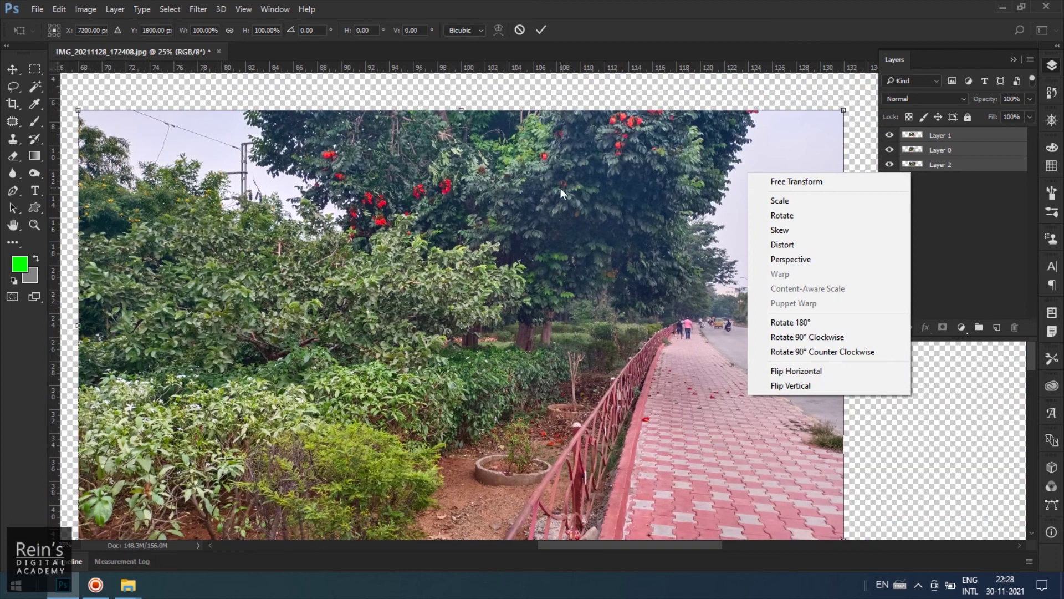
click(970, 434)
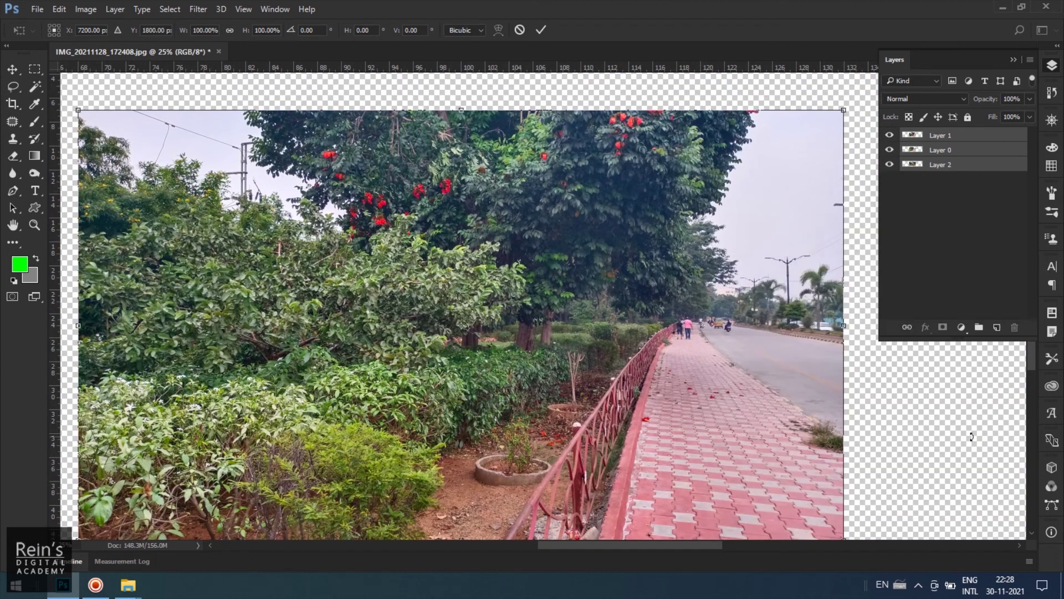
click(520, 30)
Step: Auto-align the three photo layers using Collage projection and inspect the joined panorama
click(393, 30)
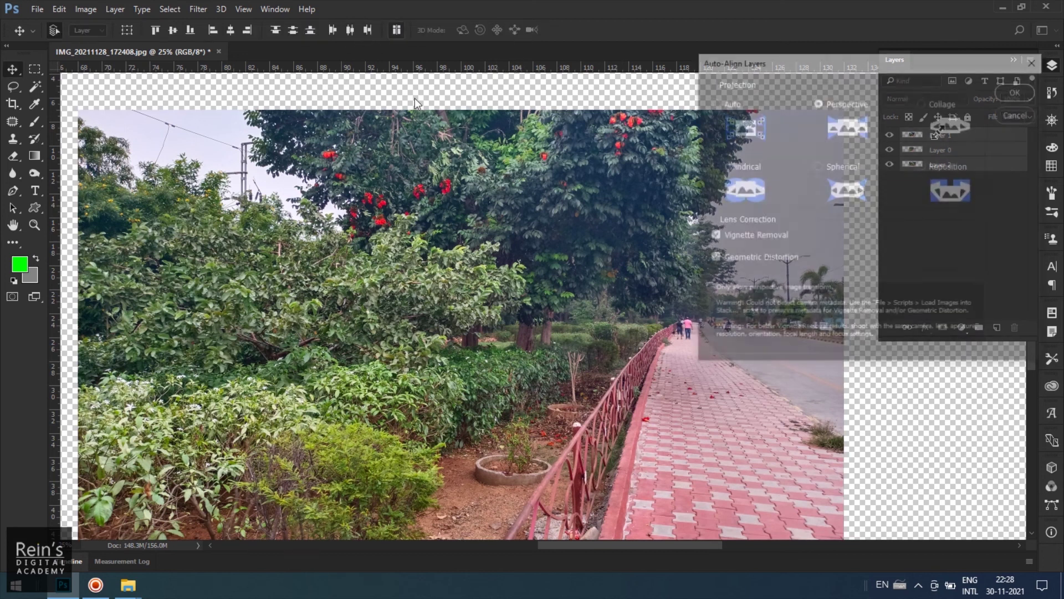
click(924, 103)
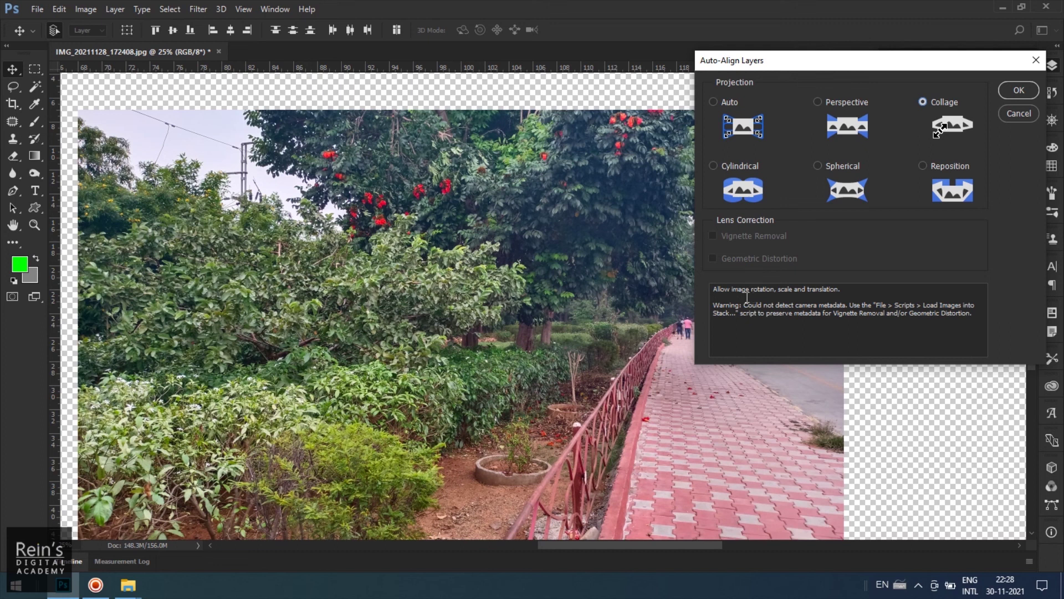
click(1018, 89)
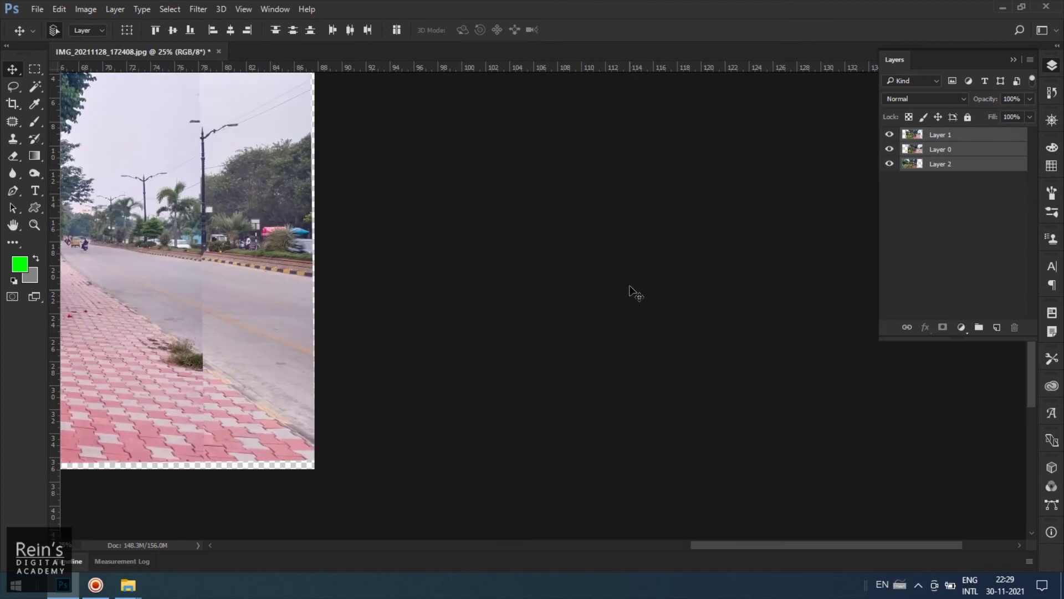
drag(214, 290, 683, 349)
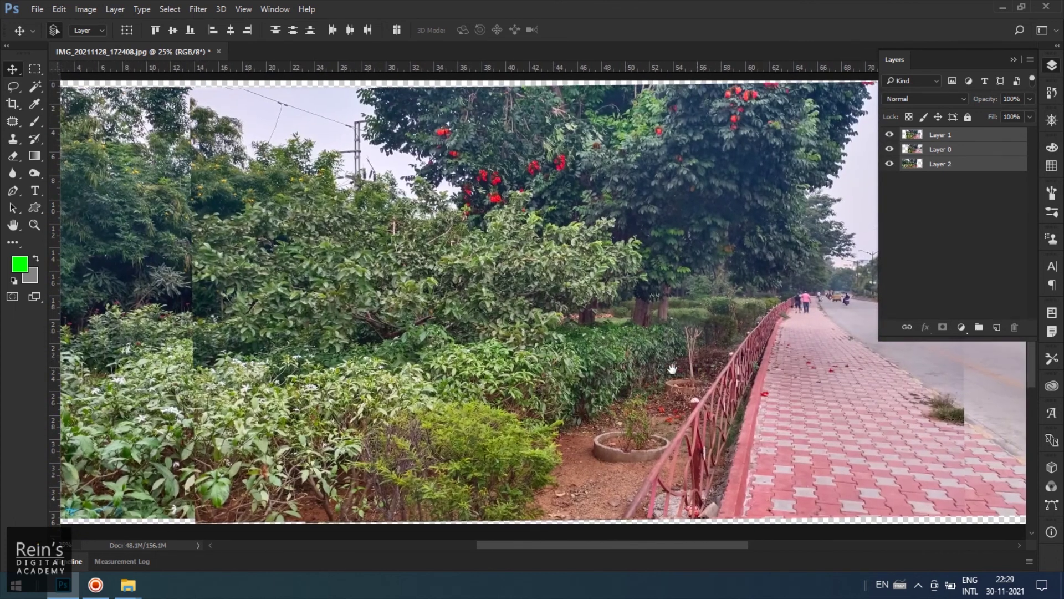
drag(539, 310, 411, 285)
Step: Try auto-aligning the three photo layers using Cylindrical projection without lens correction, and undo the alignment
drag(835, 353, 799, 361)
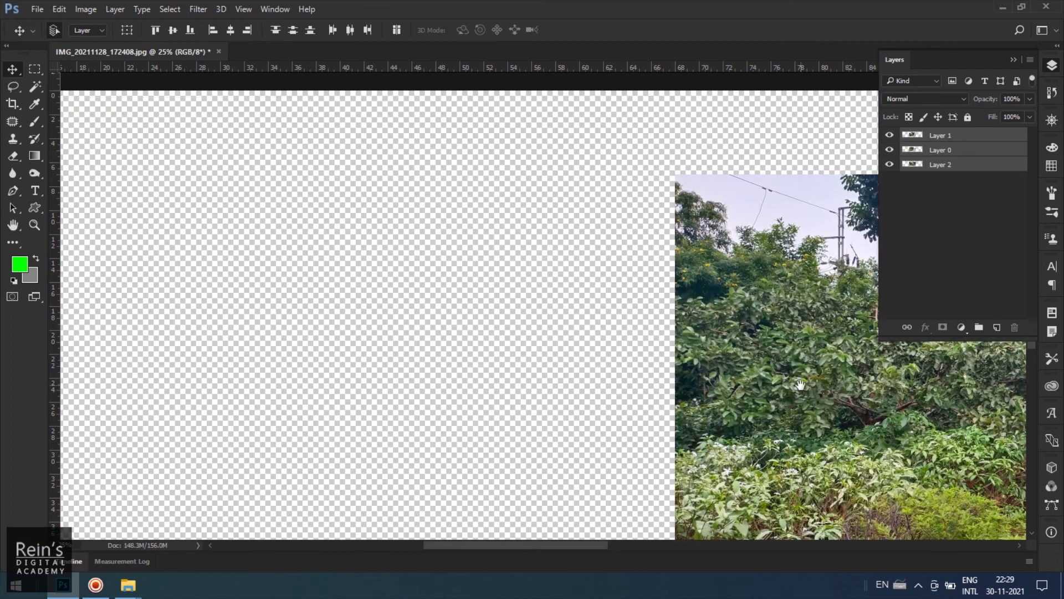
drag(798, 381, 208, 269)
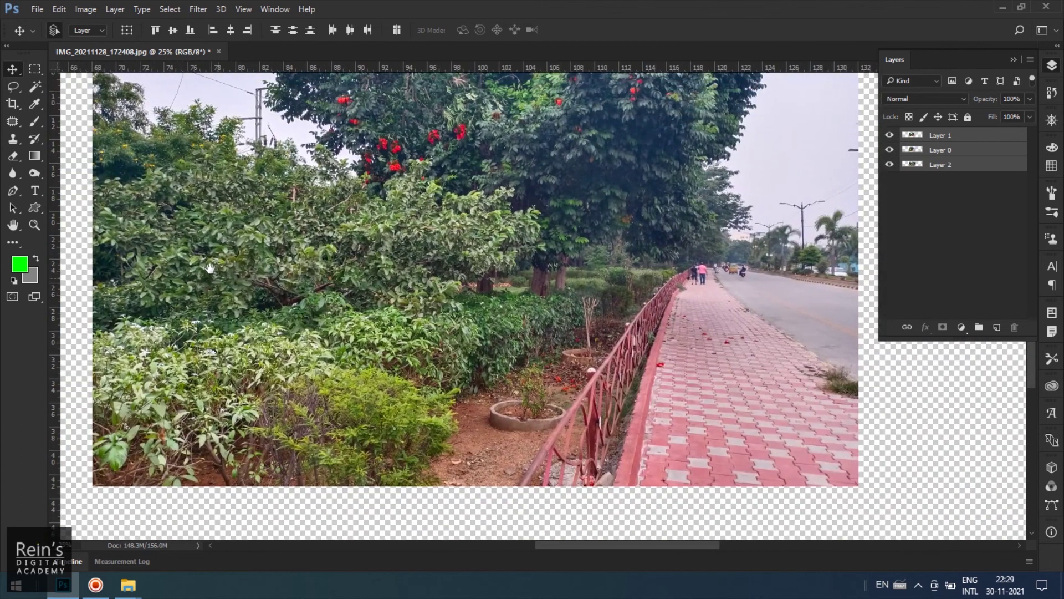
click(396, 29)
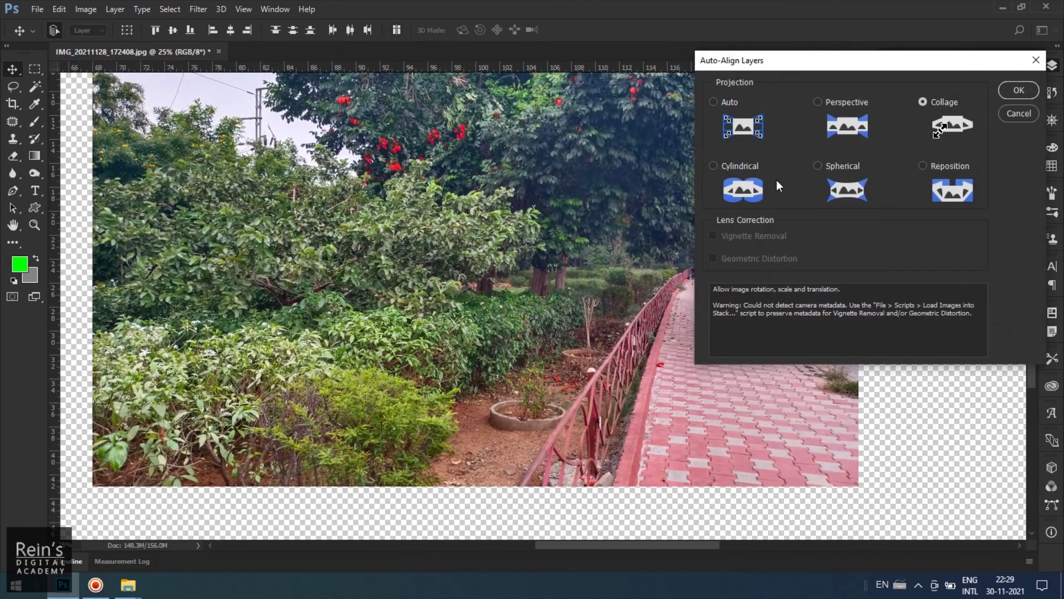
click(715, 166)
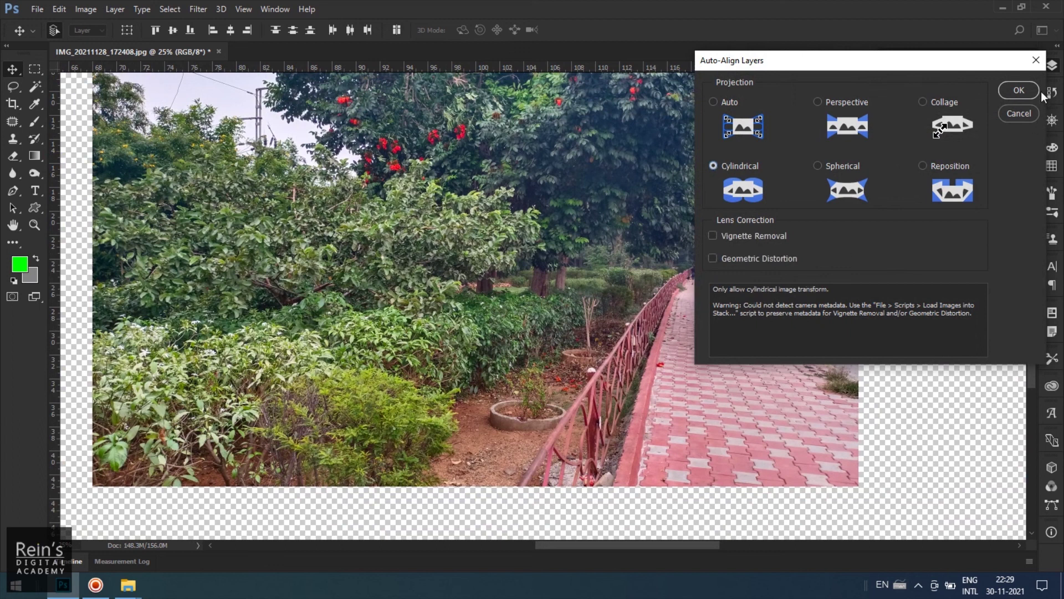
click(1019, 91)
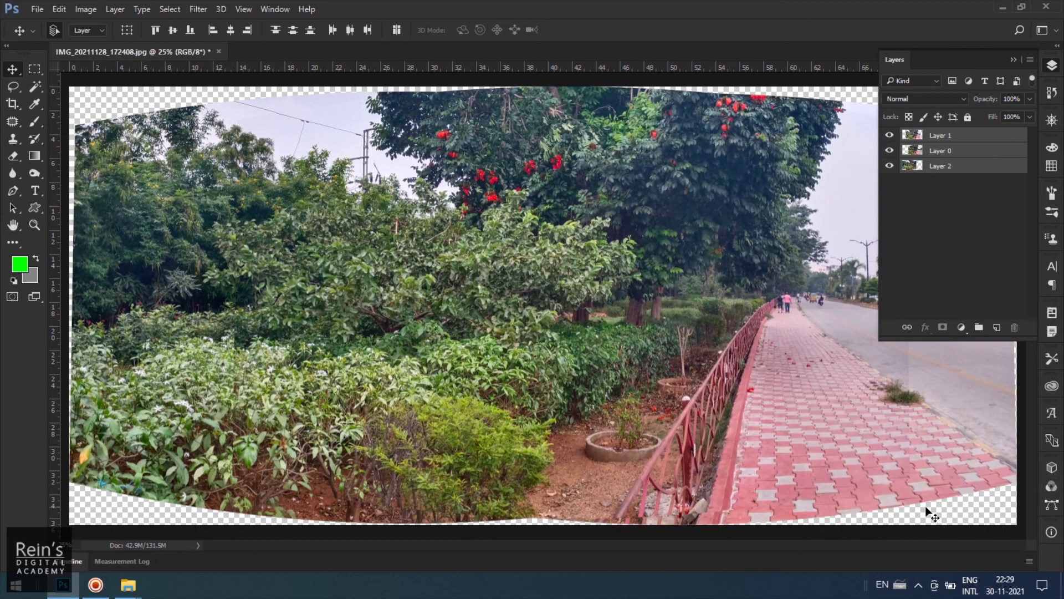
key(ctrl+z)
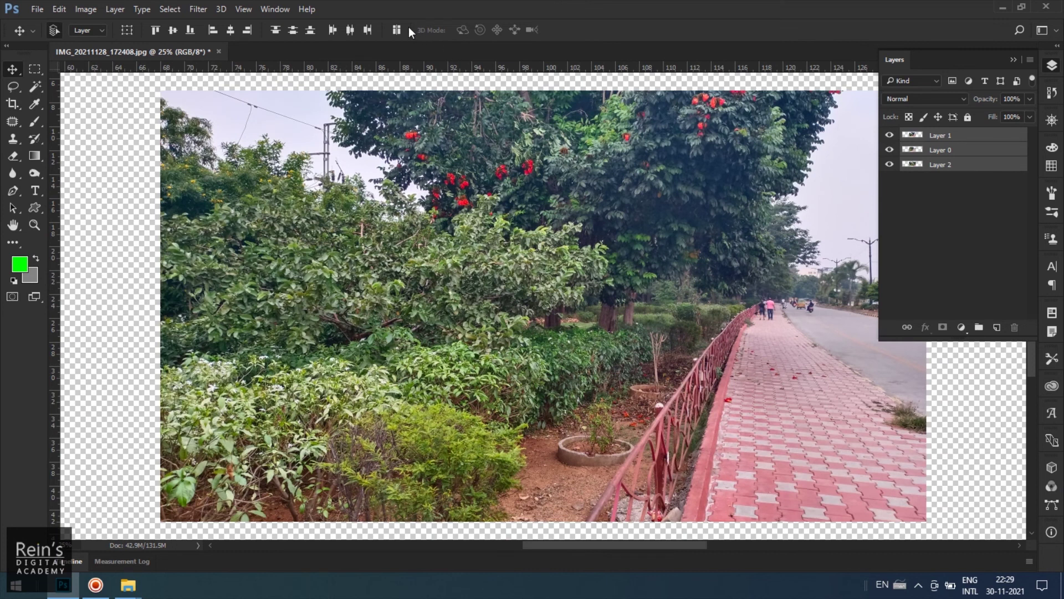
Step: Auto-align the three photo layers using Reposition projection
click(398, 29)
click(819, 165)
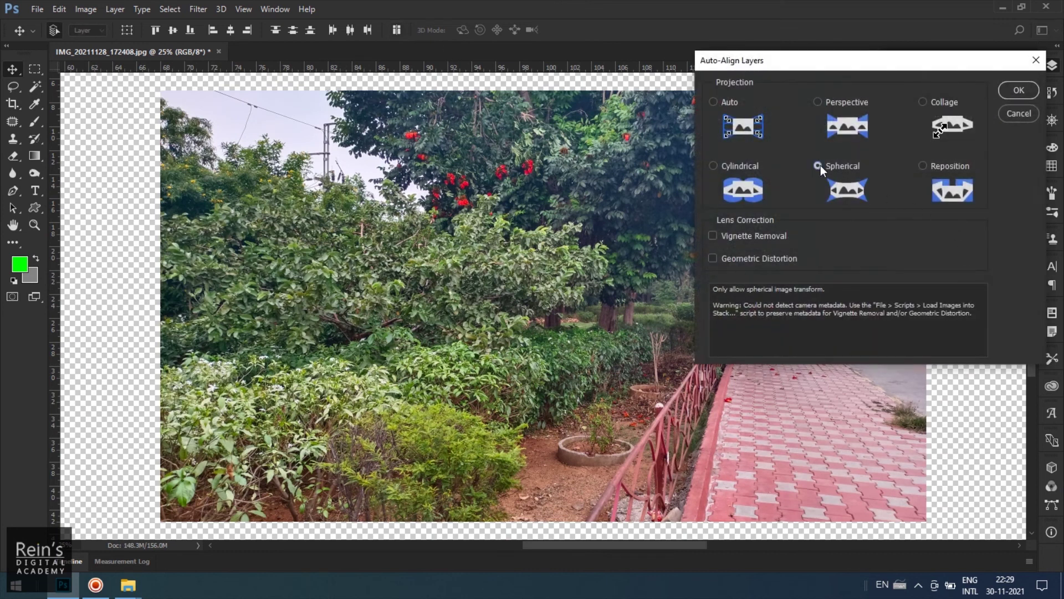
click(924, 166)
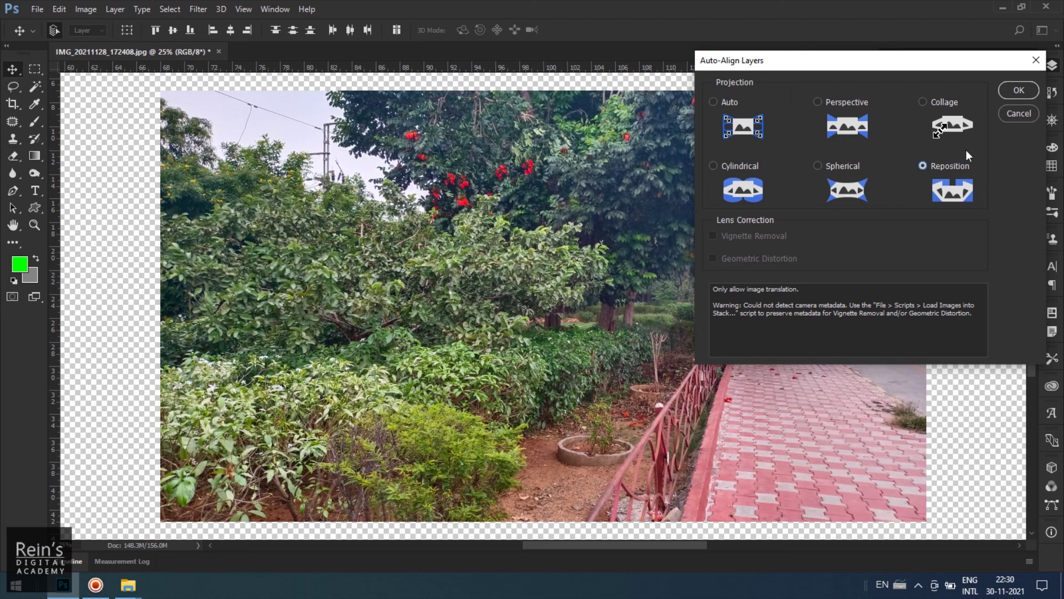
key(Return)
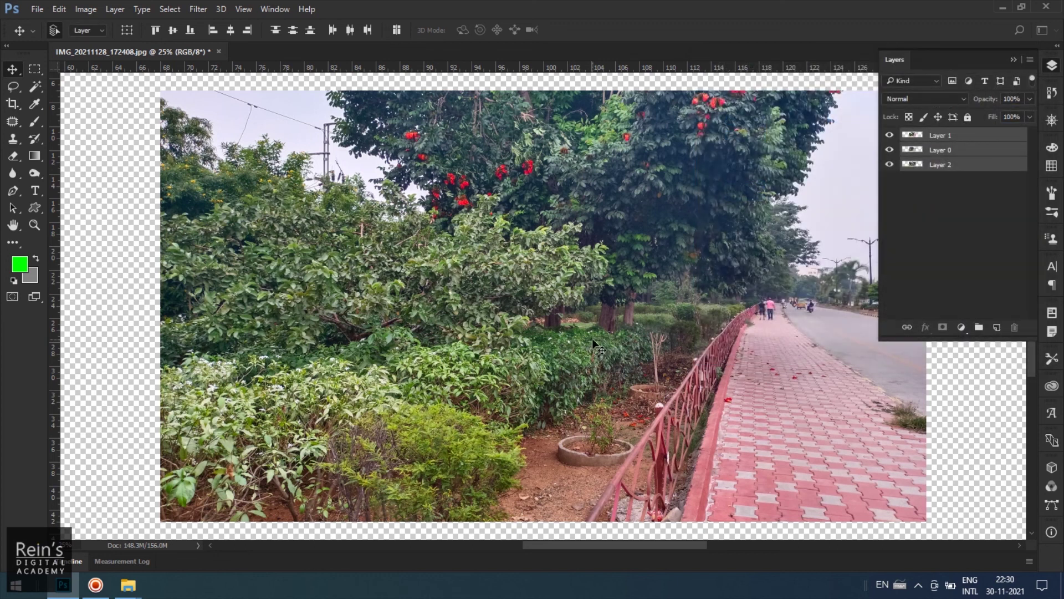